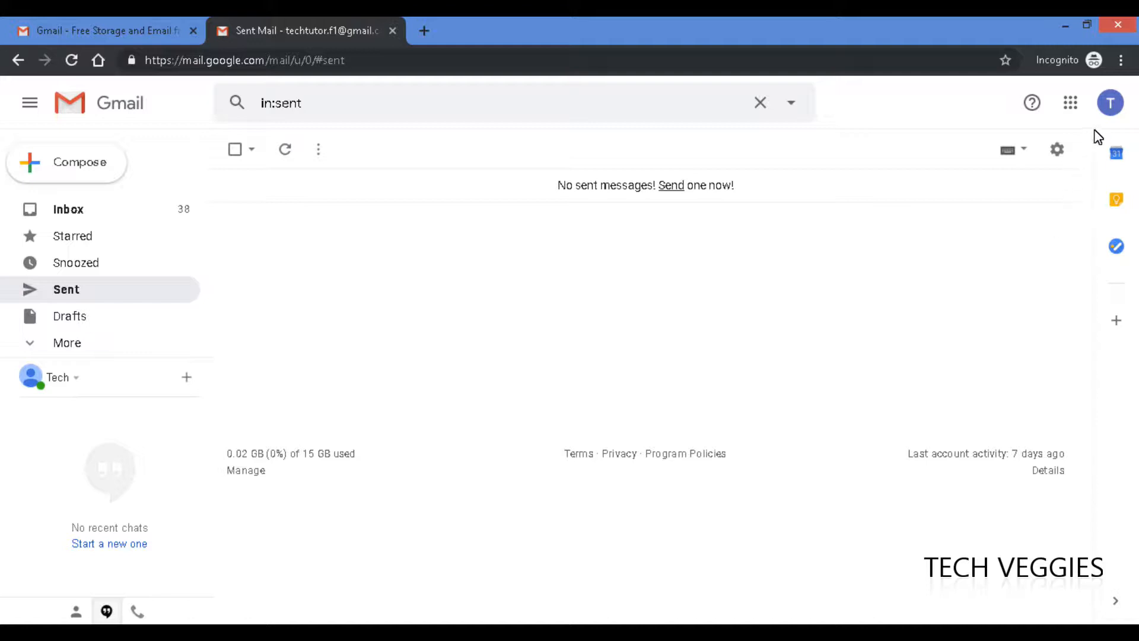
- Open the Google apps menu from Gmail's empty Sent folder
left_click(1071, 105)
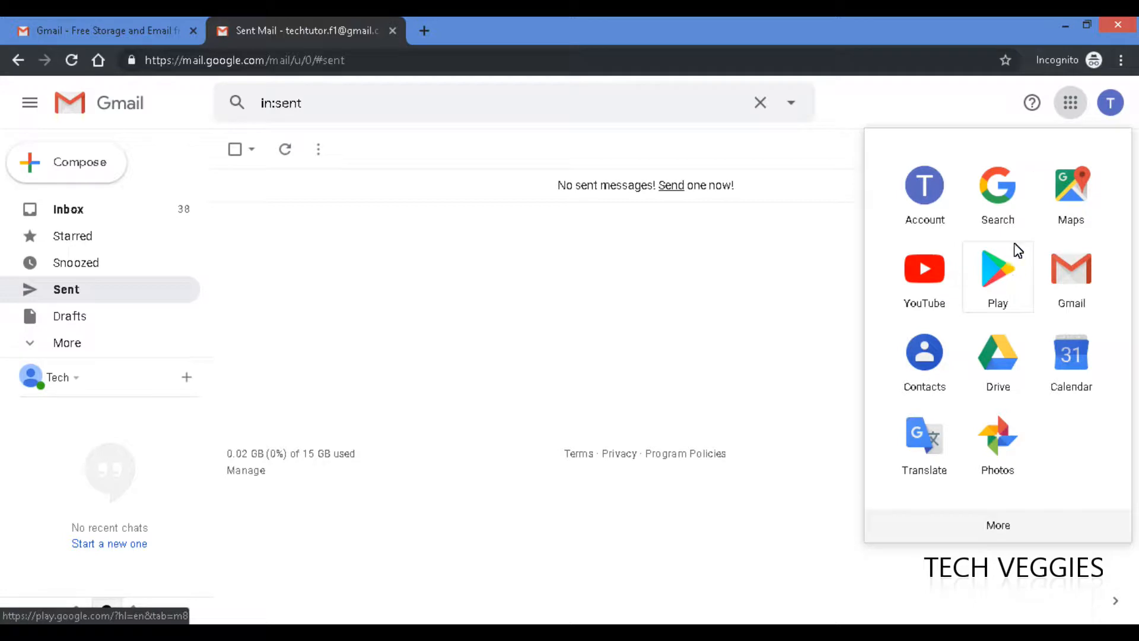
- Open Google Drive and expand New > More to reveal Google Forms
left_click(1006, 356)
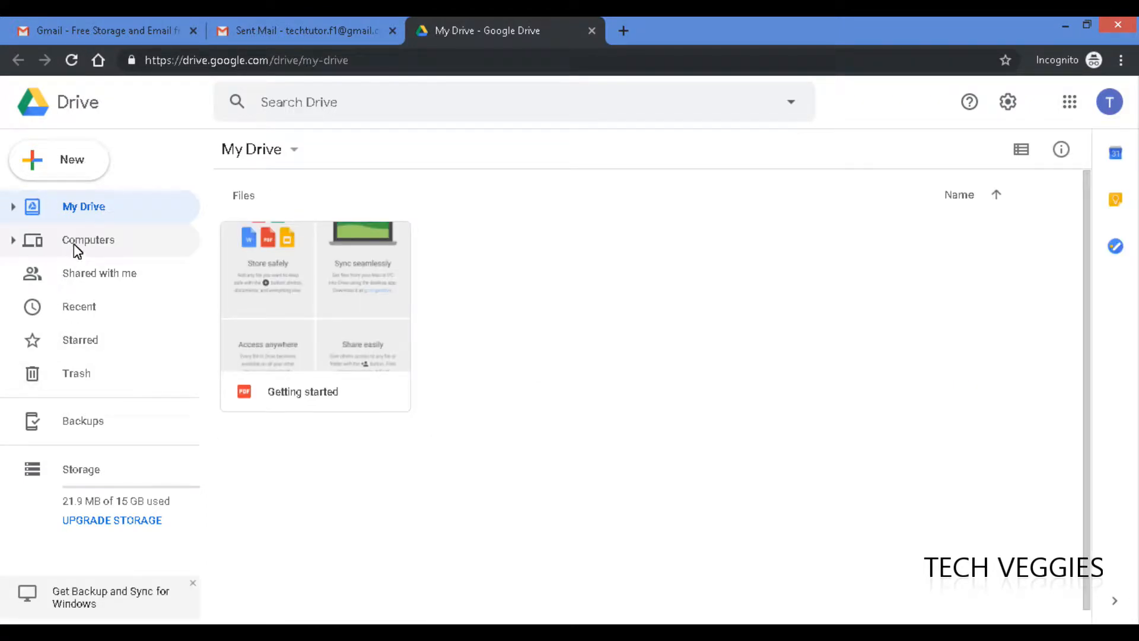
left_click(36, 165)
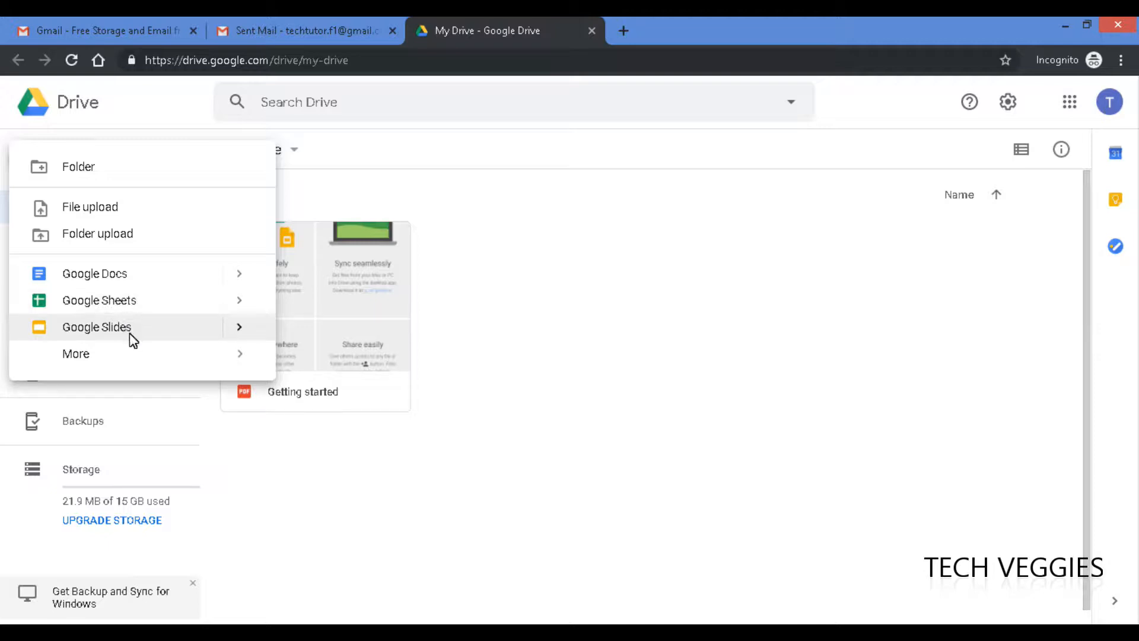
mouse_move(168, 359)
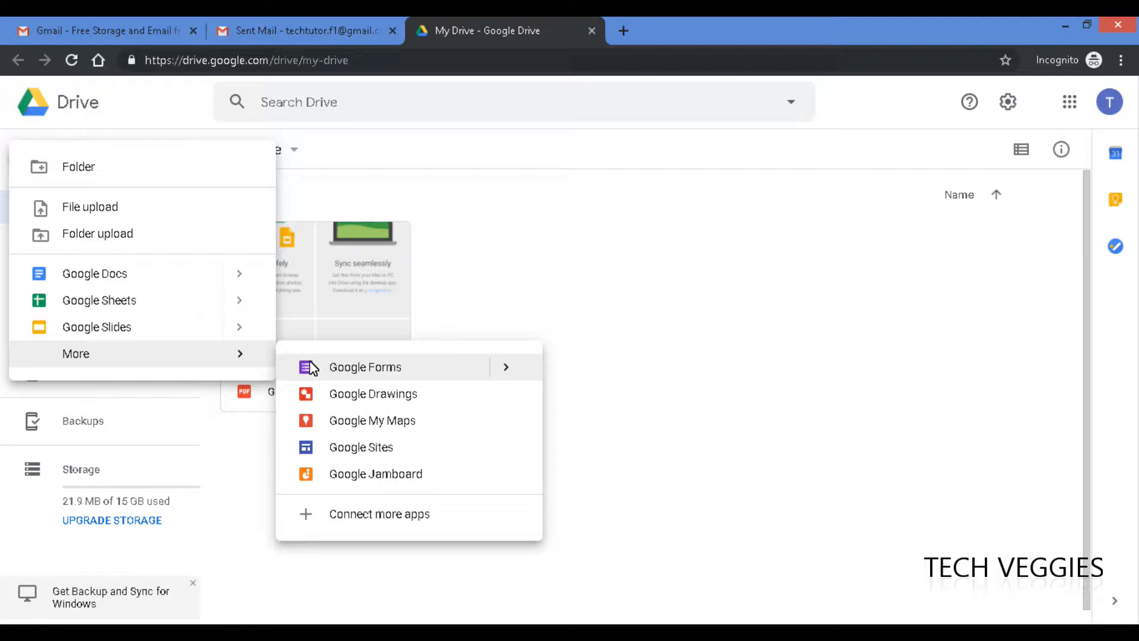
- Create a new blank Google Form and decline the tour offer
left_click(431, 368)
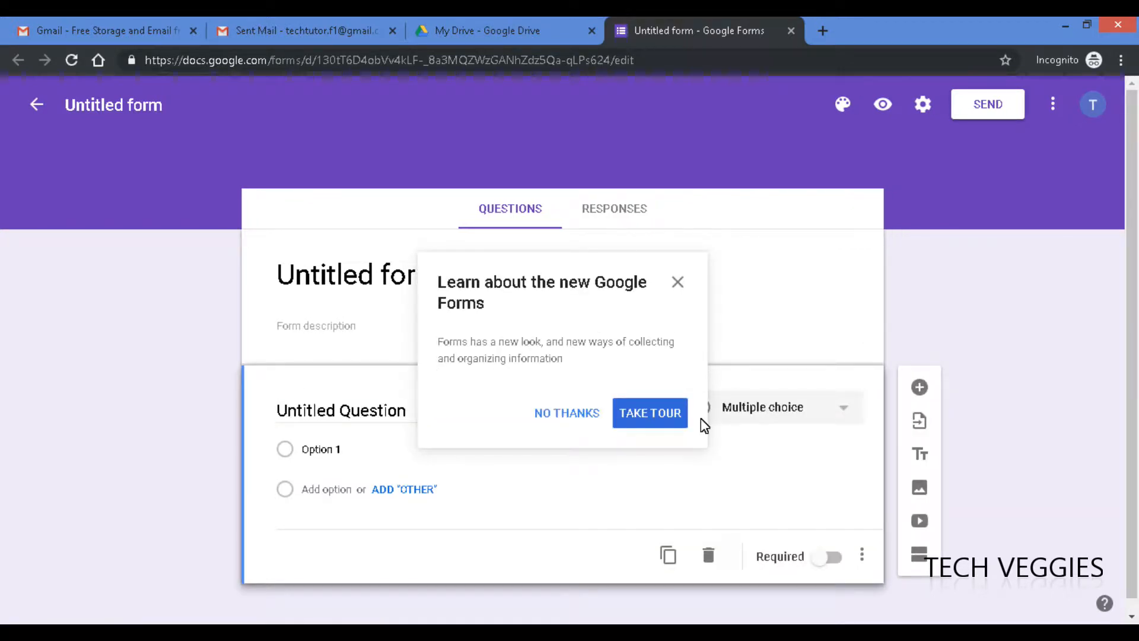
left_click(577, 414)
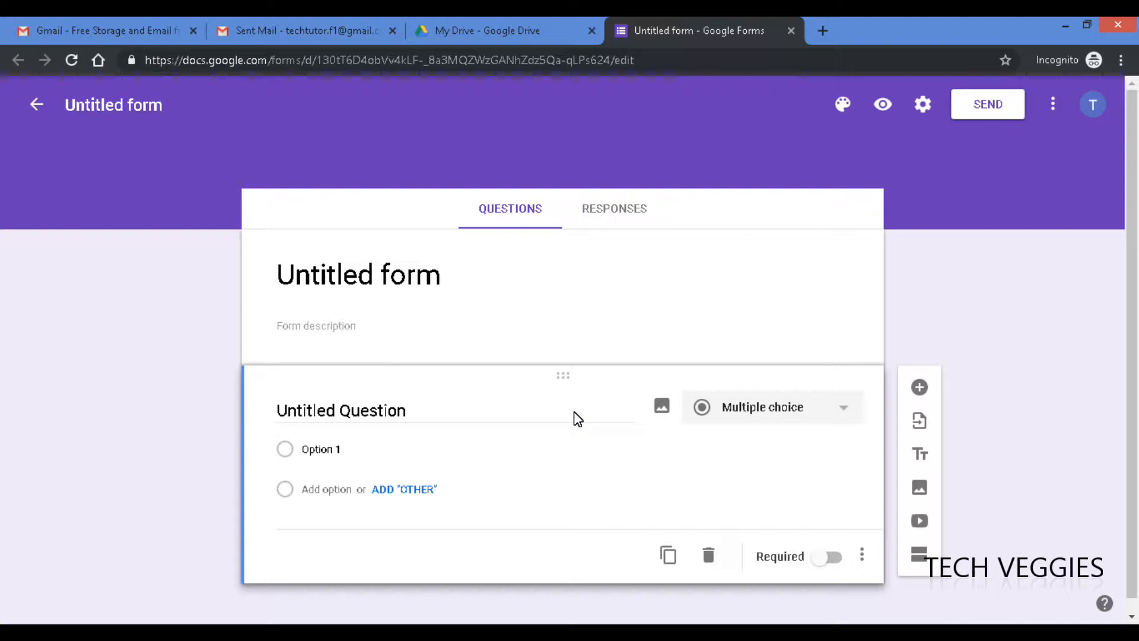
- Title the form 'Course Feedback Survey'
left_click(408, 292)
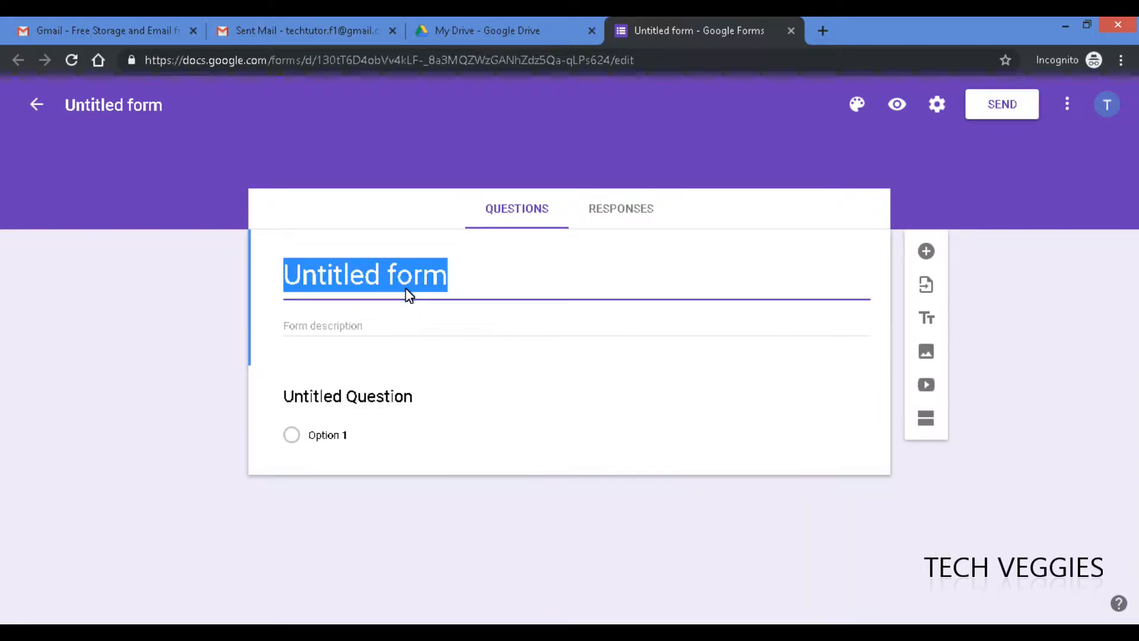
type("Feed")
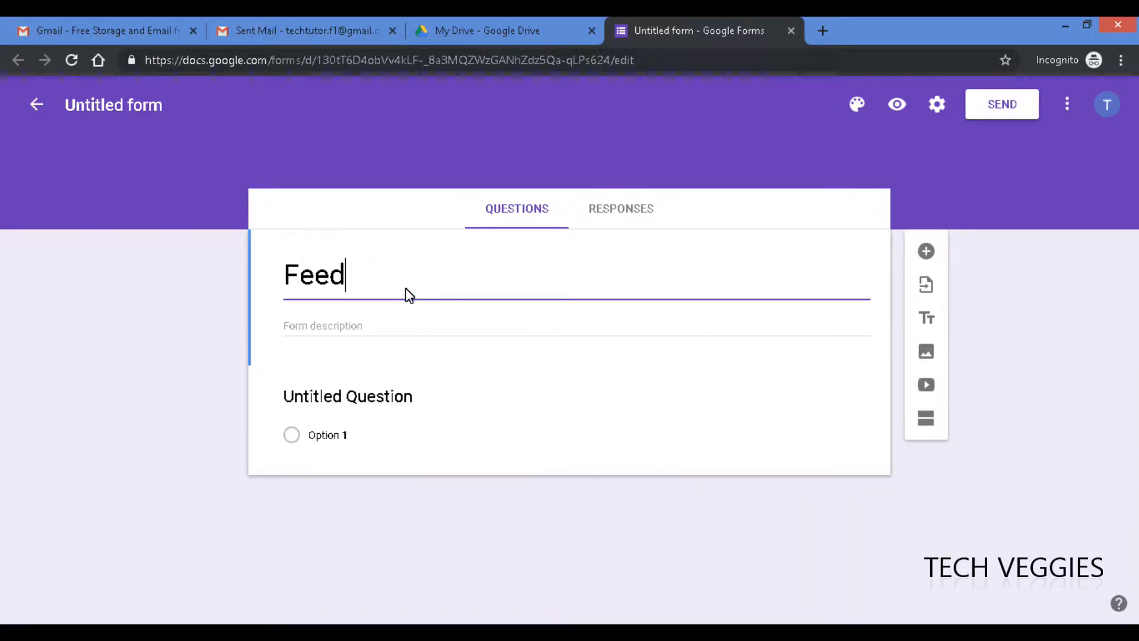
type("back Survey")
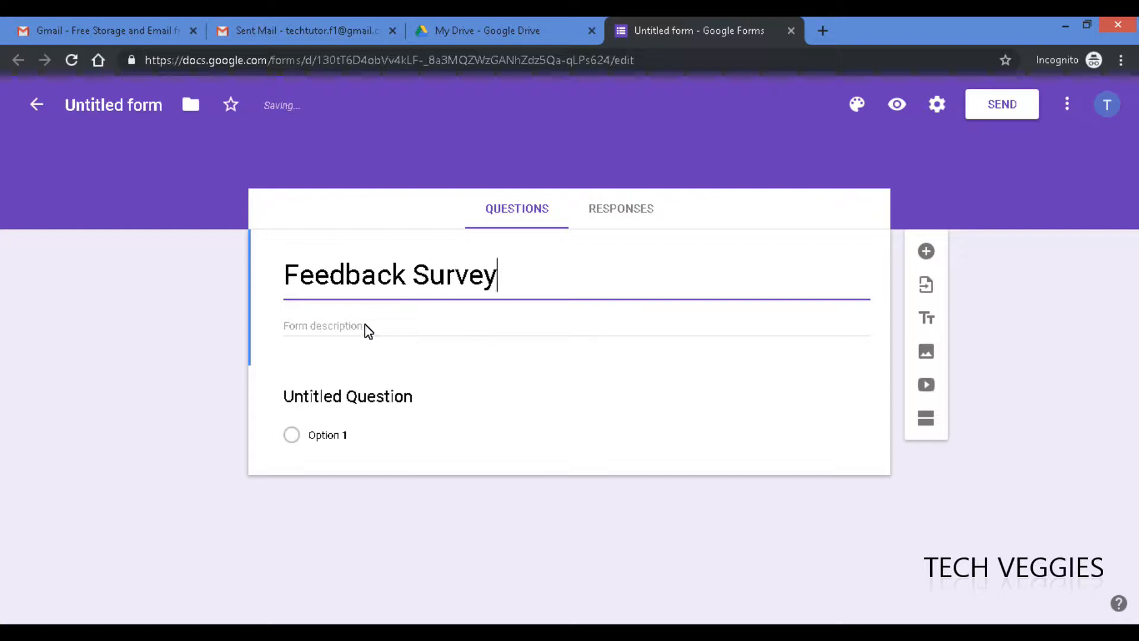
left_click(284, 275)
type("Course")
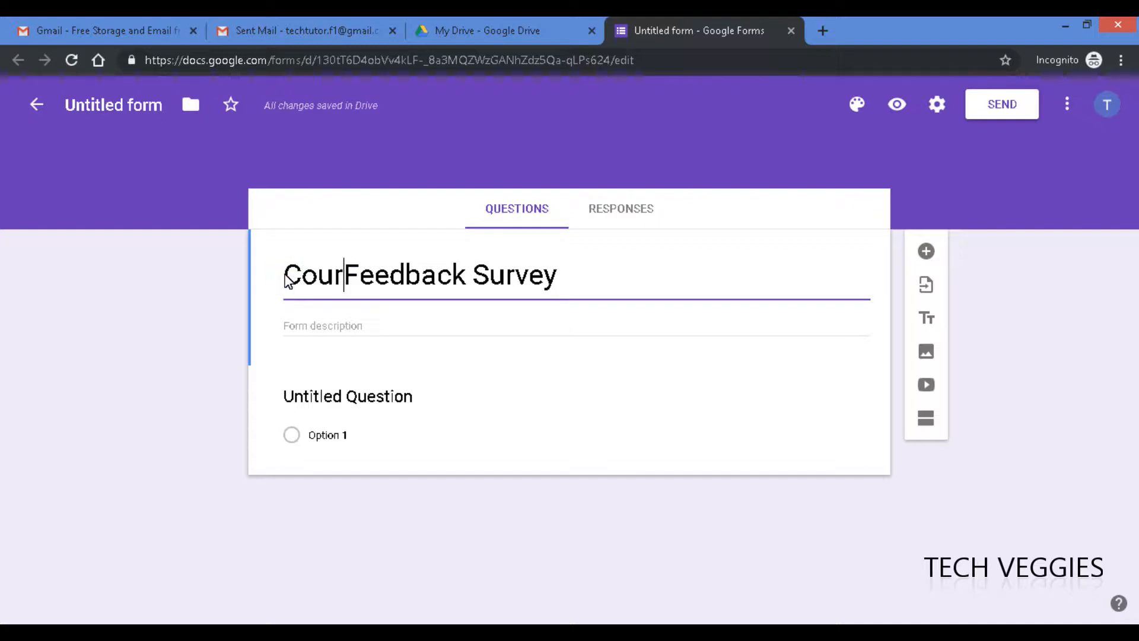
- Add the description 'This survey is for feedback purposes to assist in making the course better'
left_click(398, 327)
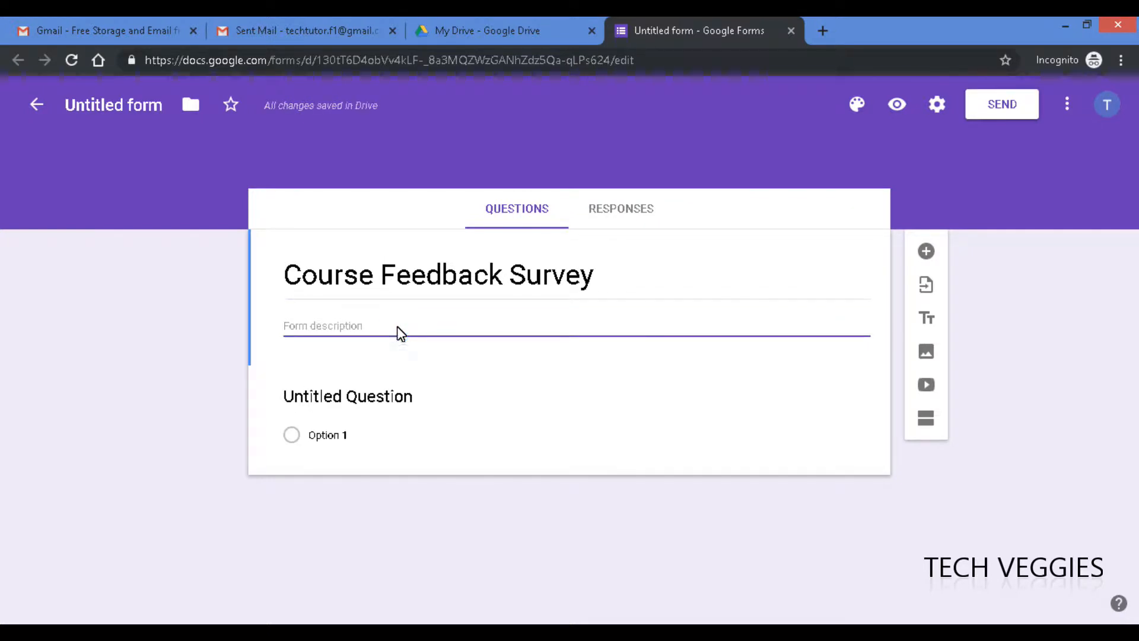
type("This survey is ")
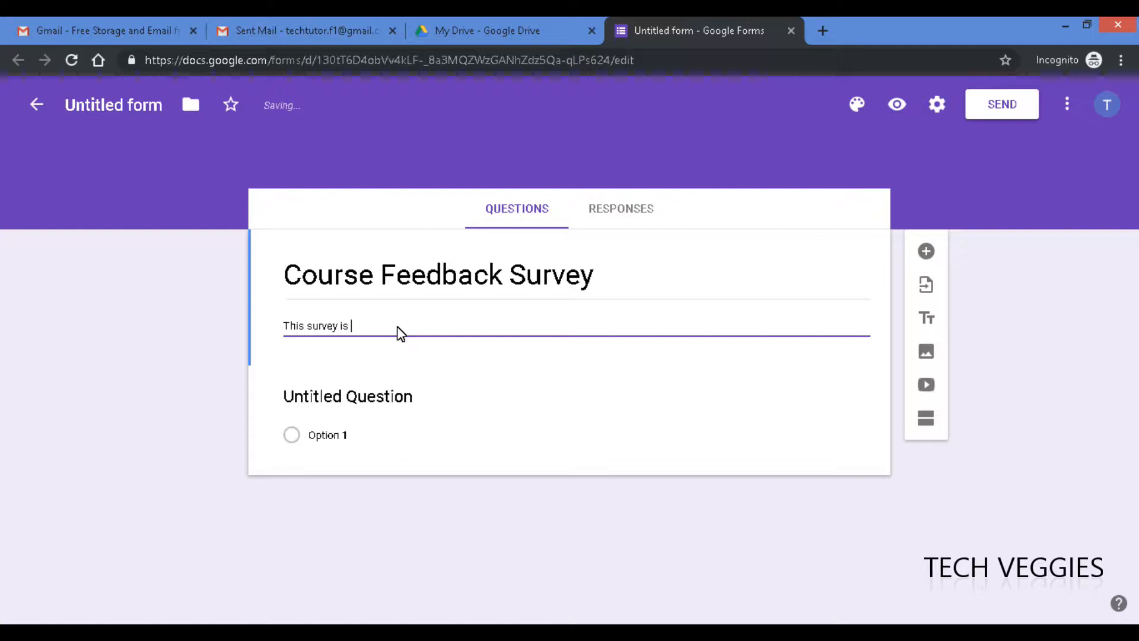
type("for feedback purp")
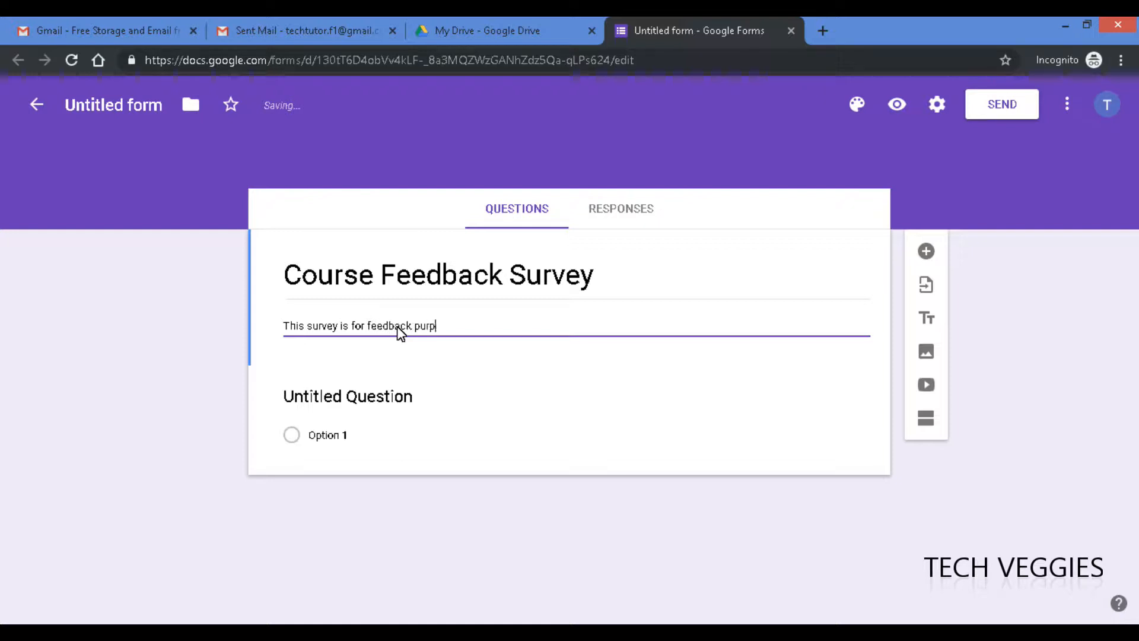
type("oses to assist in making the ")
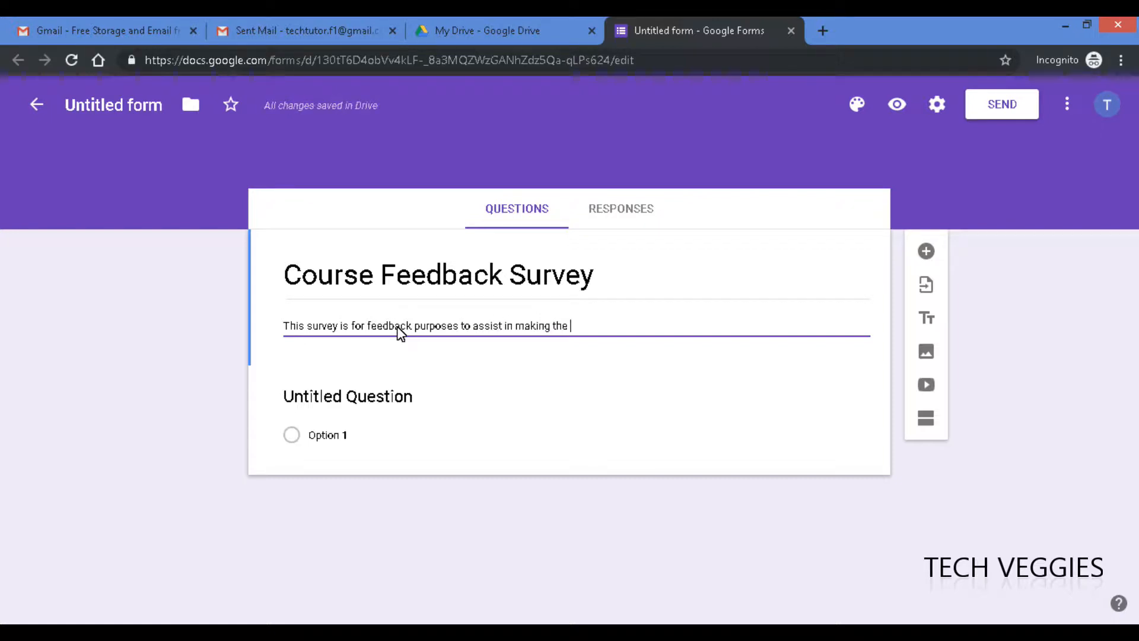
type("course better")
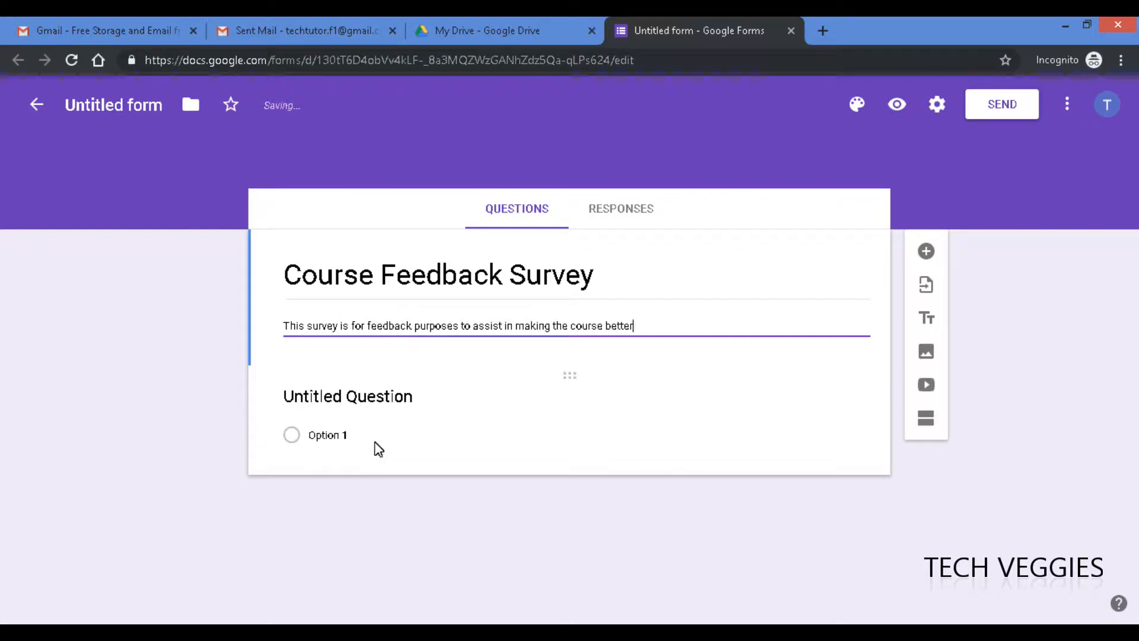
left_click(509, 463)
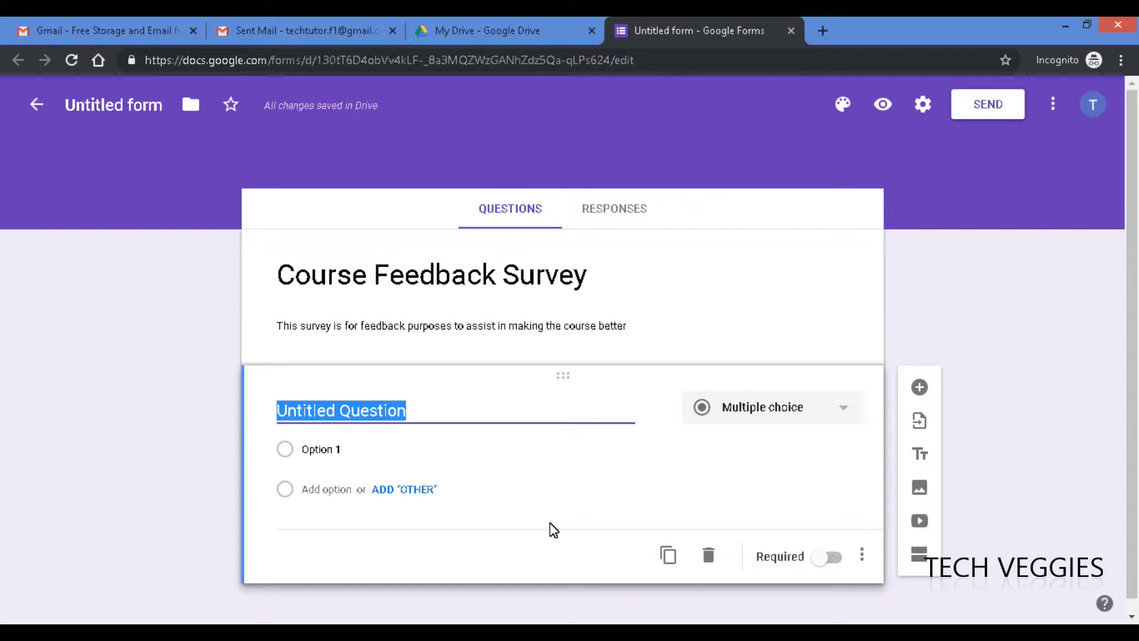
- Word the first question 'What is your Age', replacing the earlier gender wording
type("Gender")
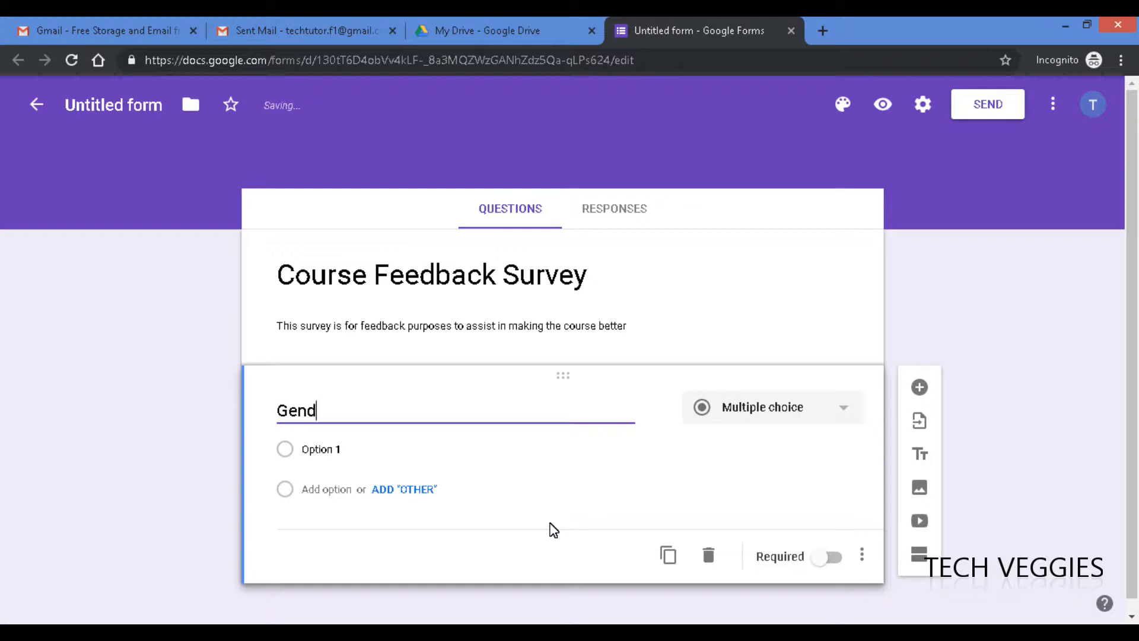
key("BackSpace")
key("BackSpace")
key("BackSpace")
key("BackSpace")
key("BackSpace")
key("BackSpace")
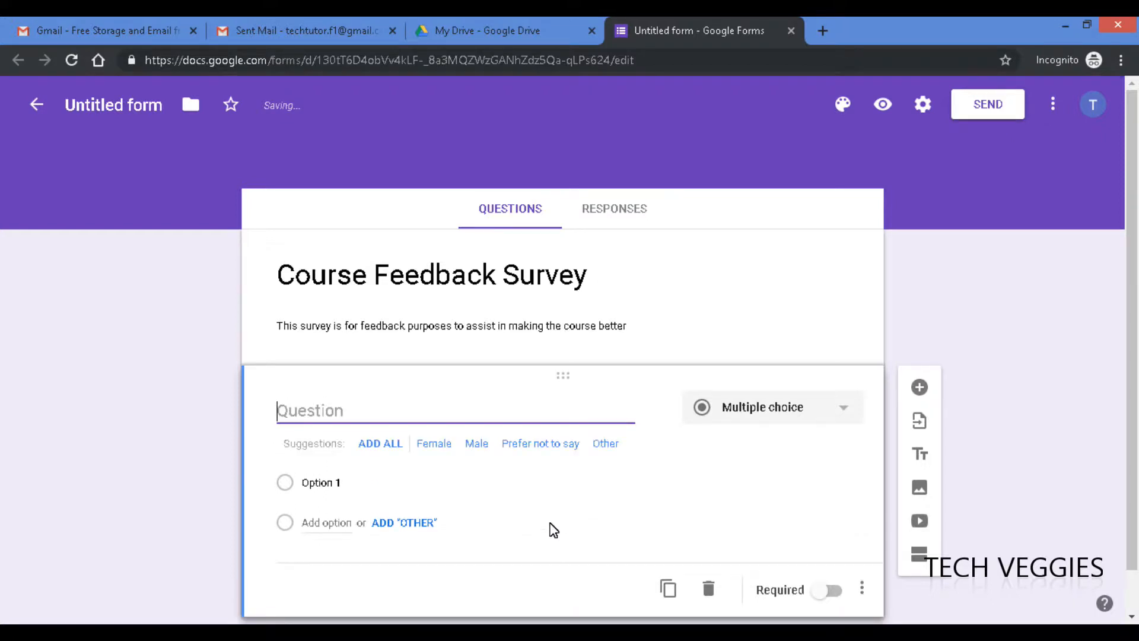
type("What is your")
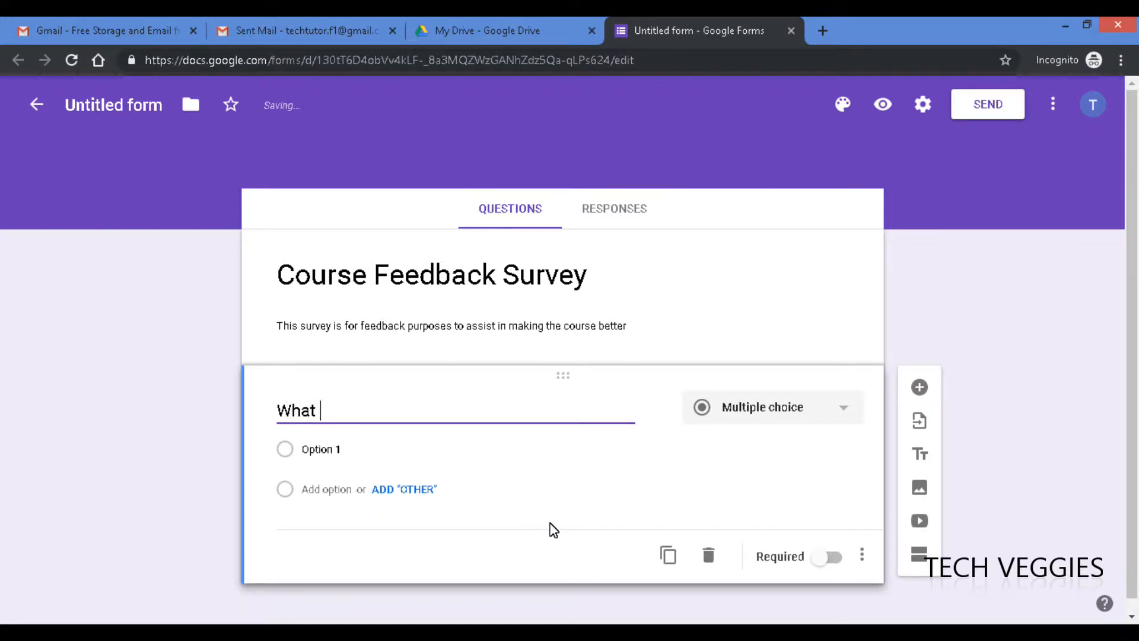
type(" gneder")
key("BackSpace")
key("BackSpace")
key("BackSpace")
key("BackSpace")
key("BackSpace")
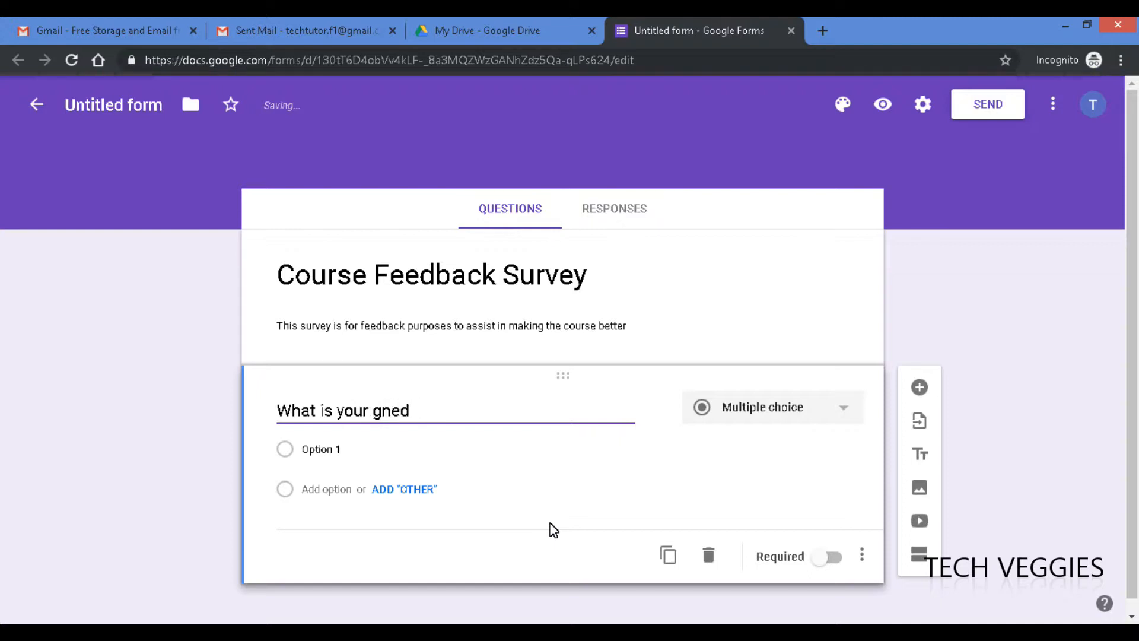
type("ender")
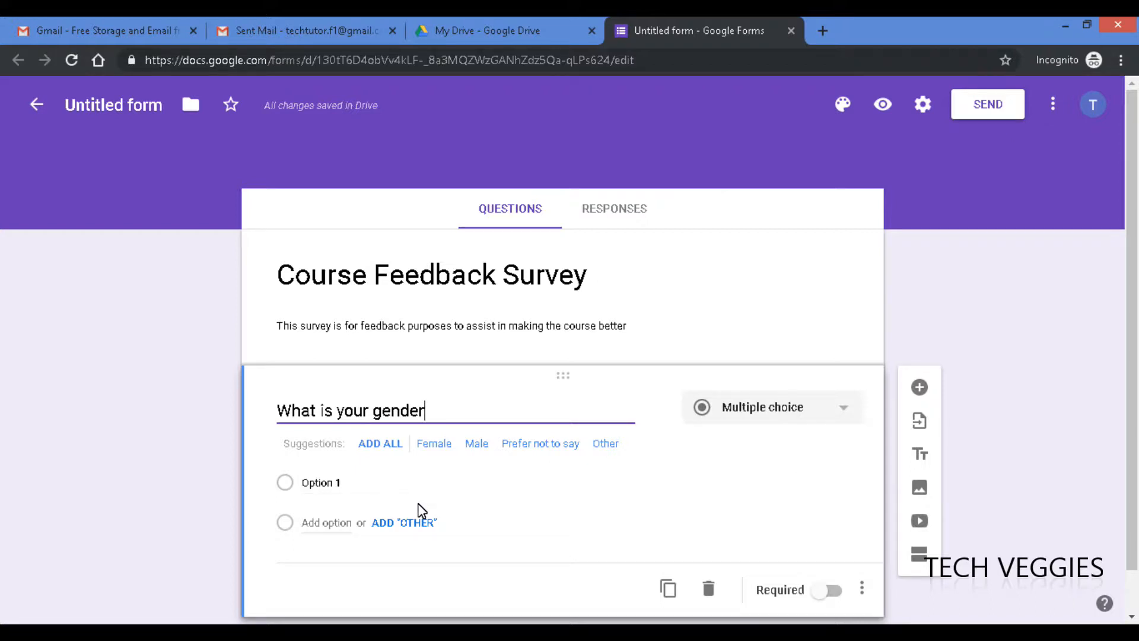
double_click(401, 411)
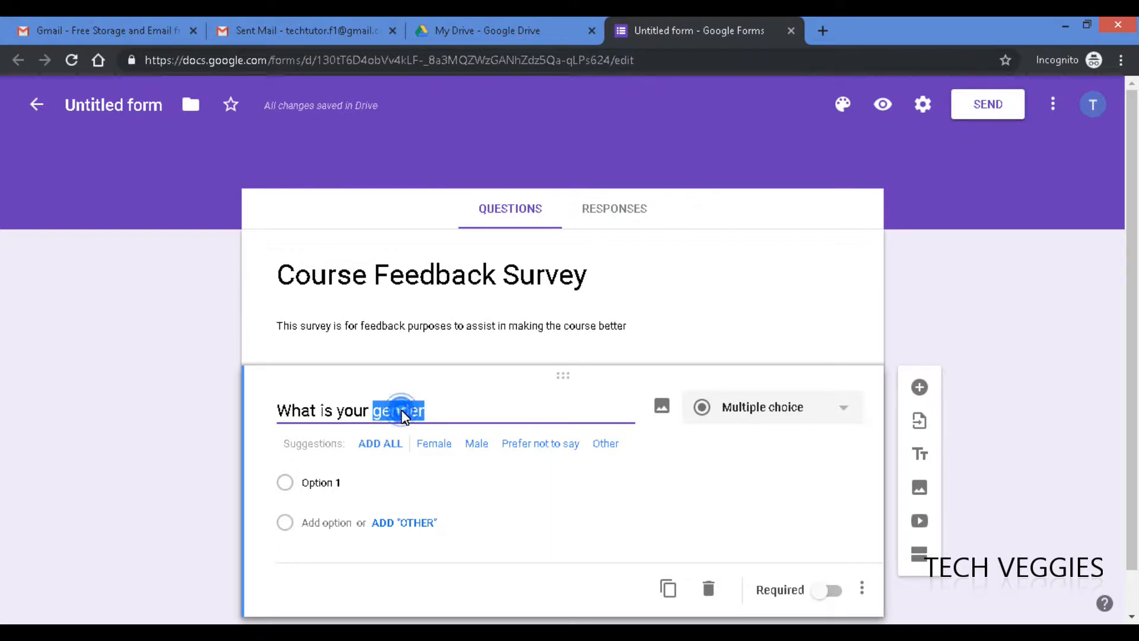
type("Age")
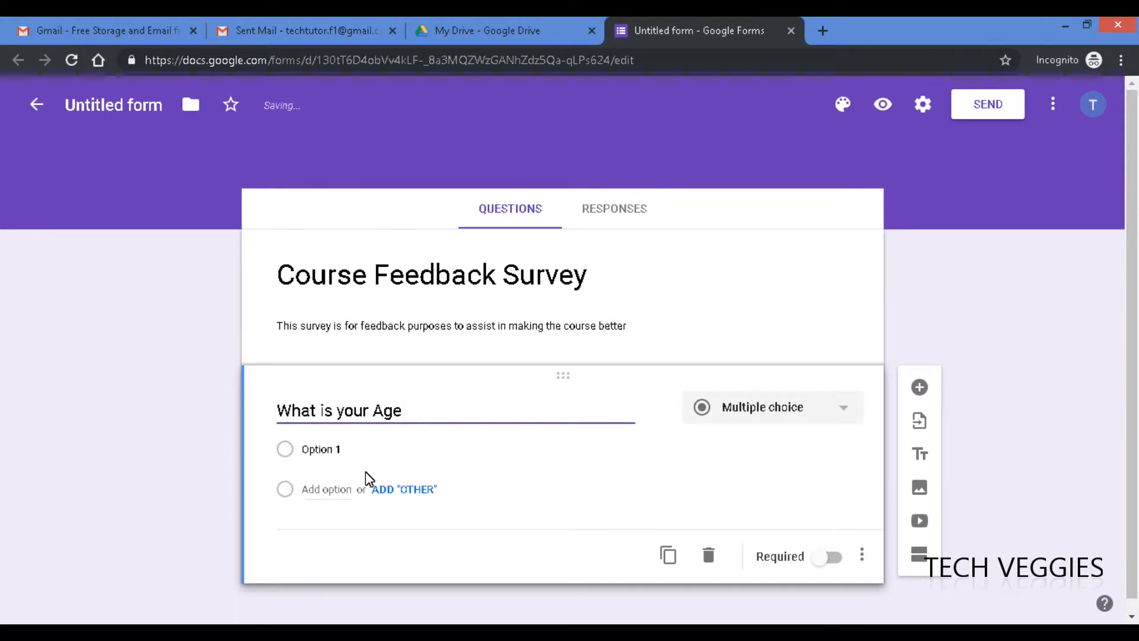
- Give the Age question options 16-20 and 21 - 25 and add a question mark
left_click(344, 452)
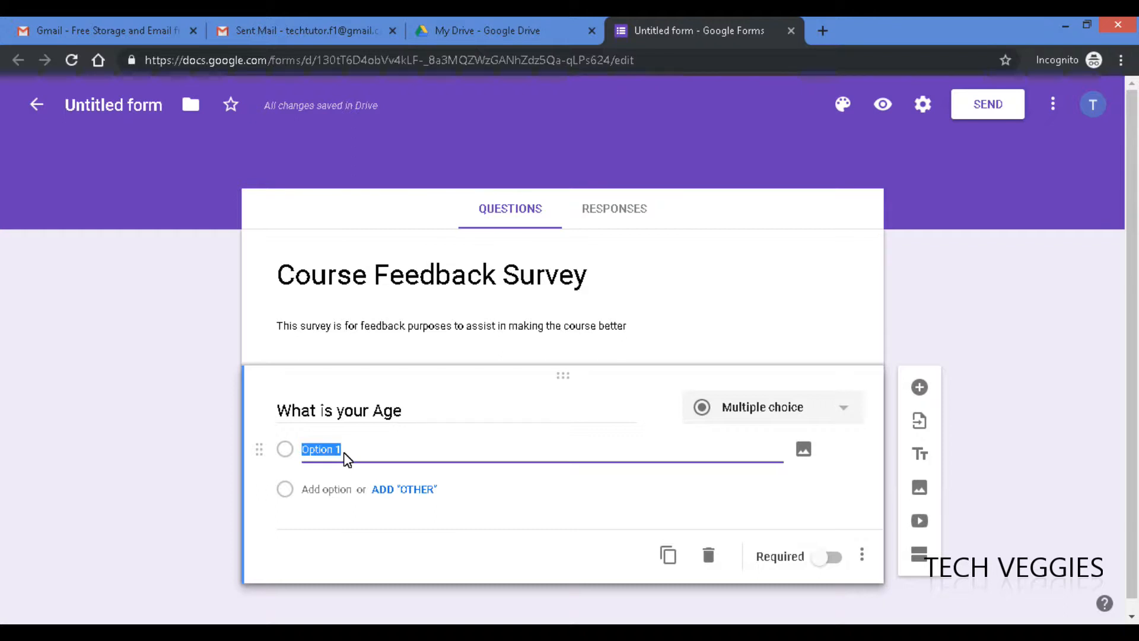
type("16")
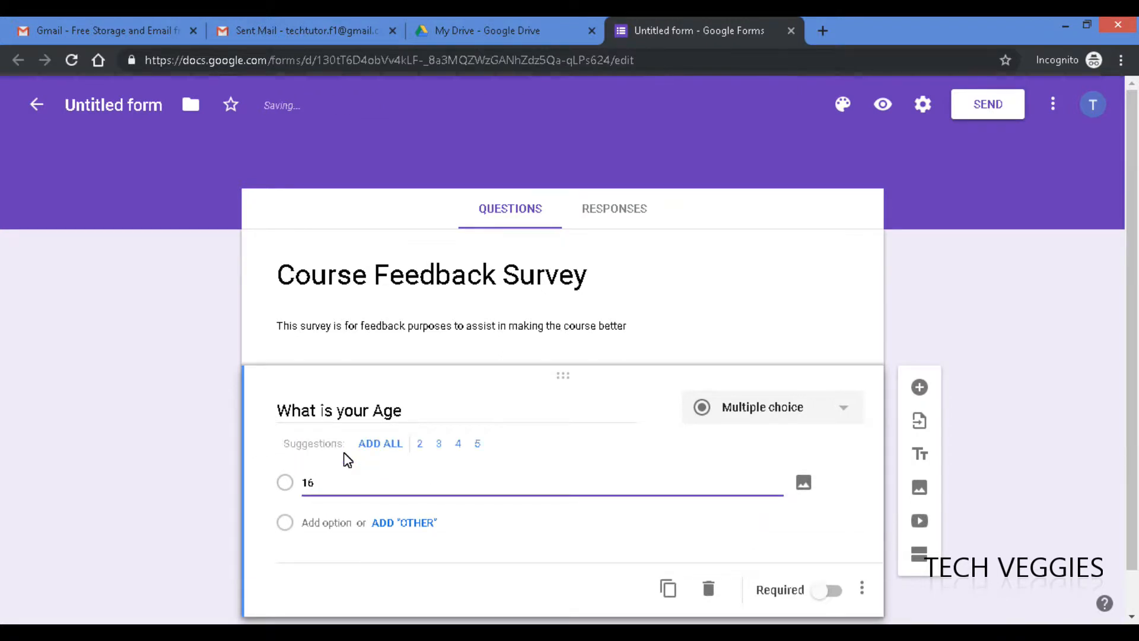
type(" -20")
left_click(324, 523)
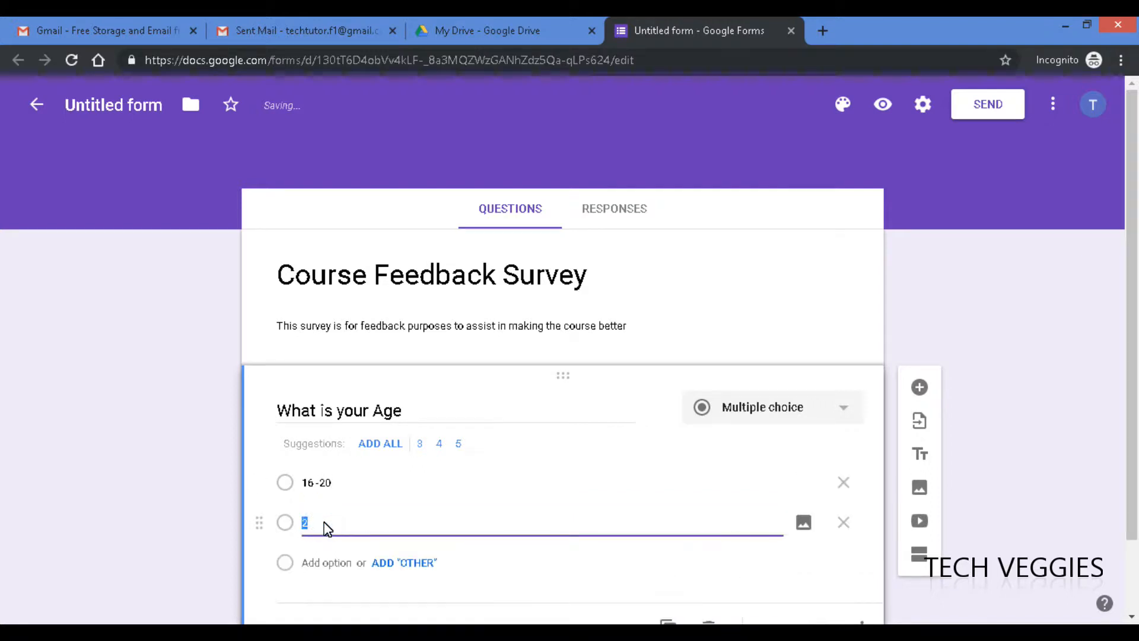
type("21 - 25")
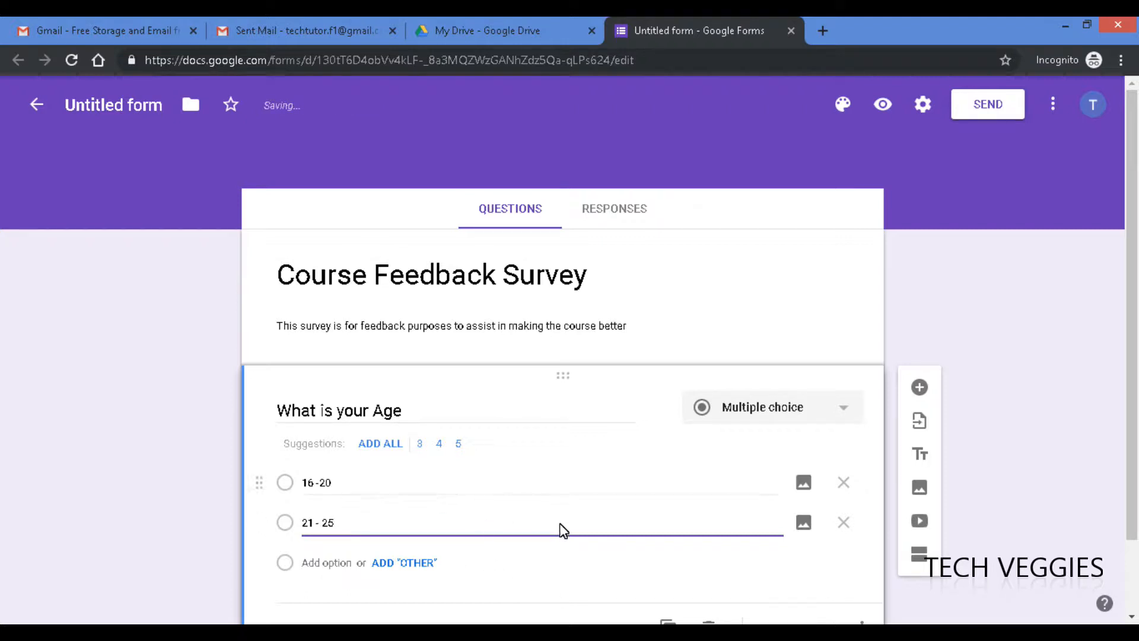
left_click(411, 412)
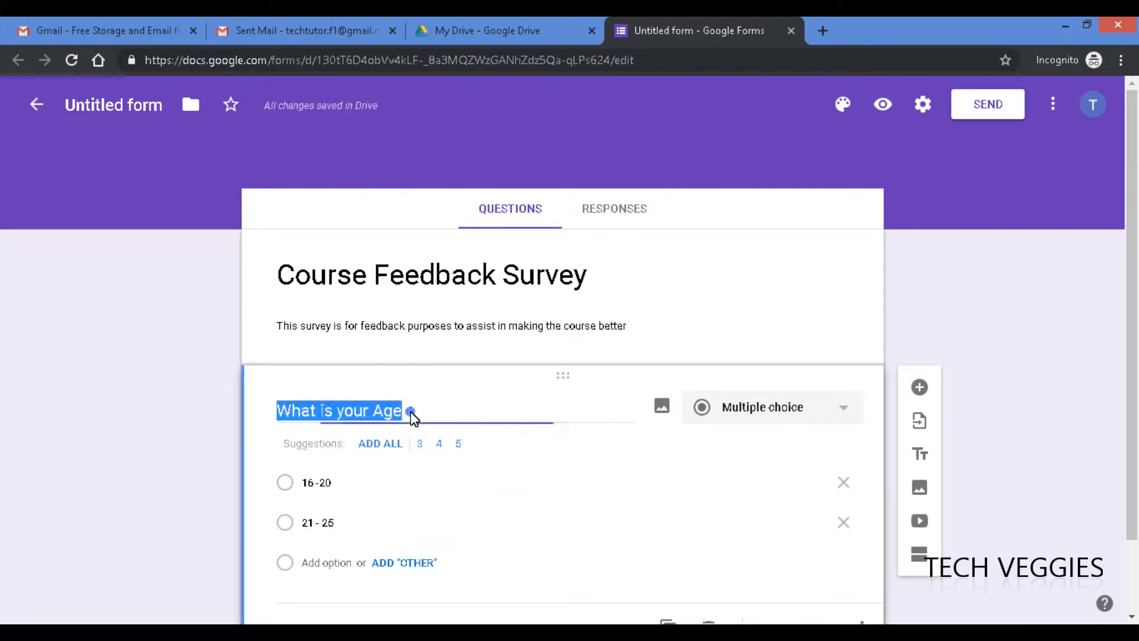
left_click(414, 418)
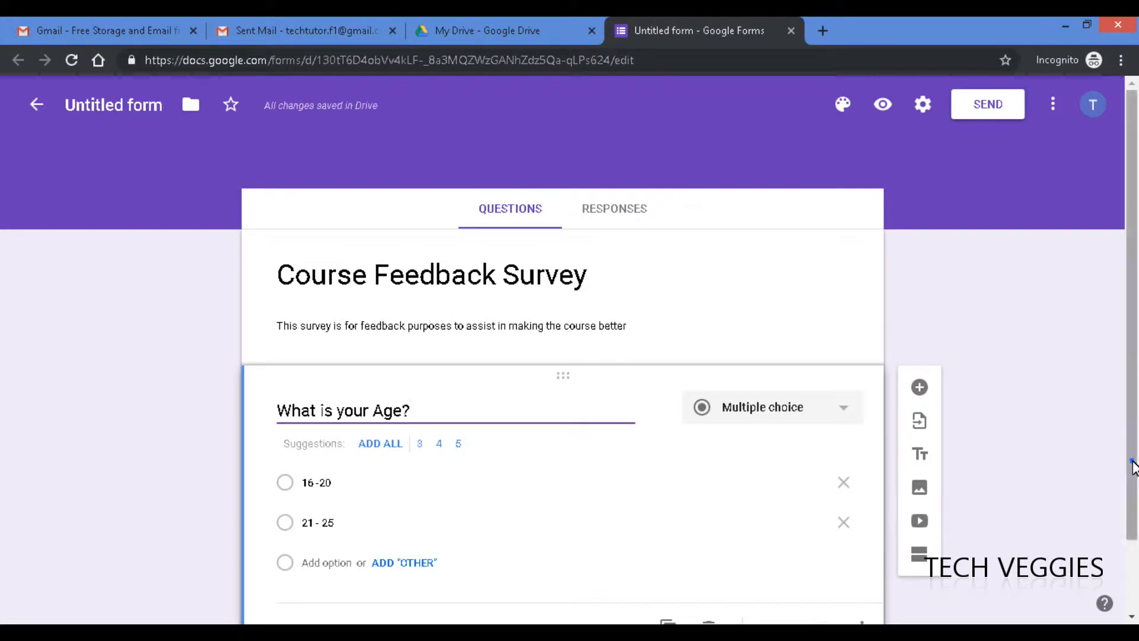
scroll(1129, 460, "down", 2)
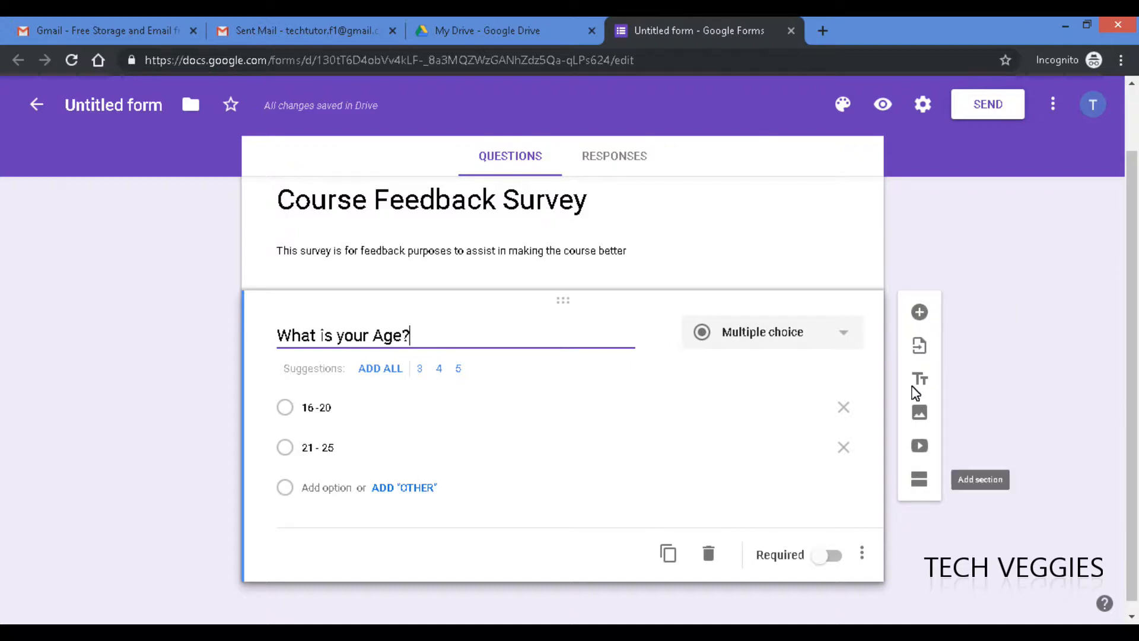
- Add a second question, 'What is your Program of study?', as a short-answer item
left_click(919, 312)
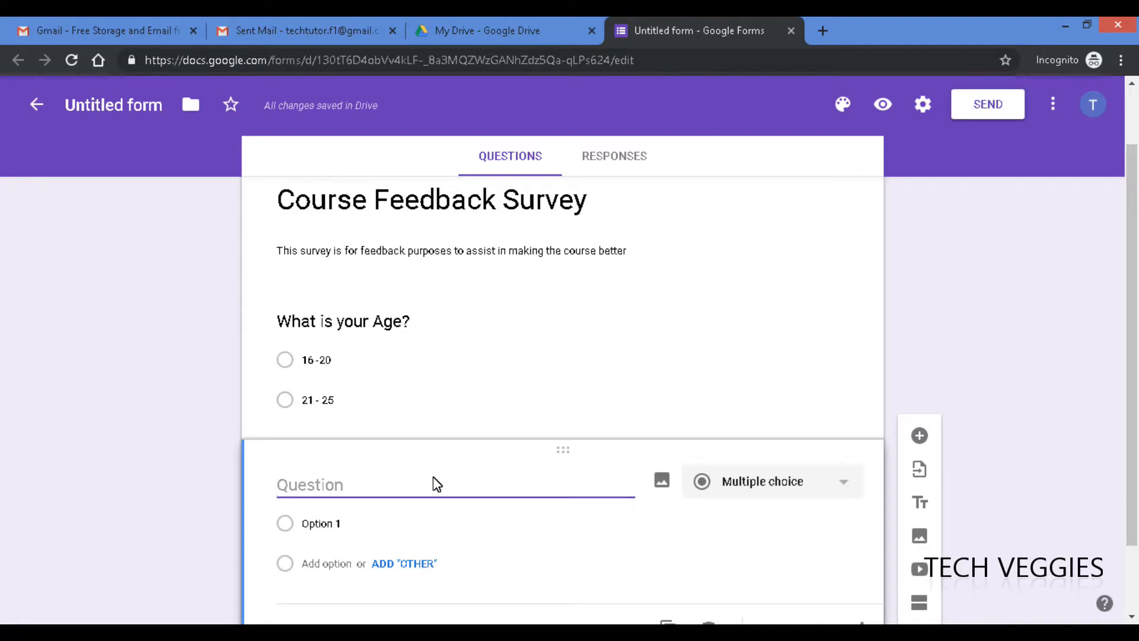
type("What is your")
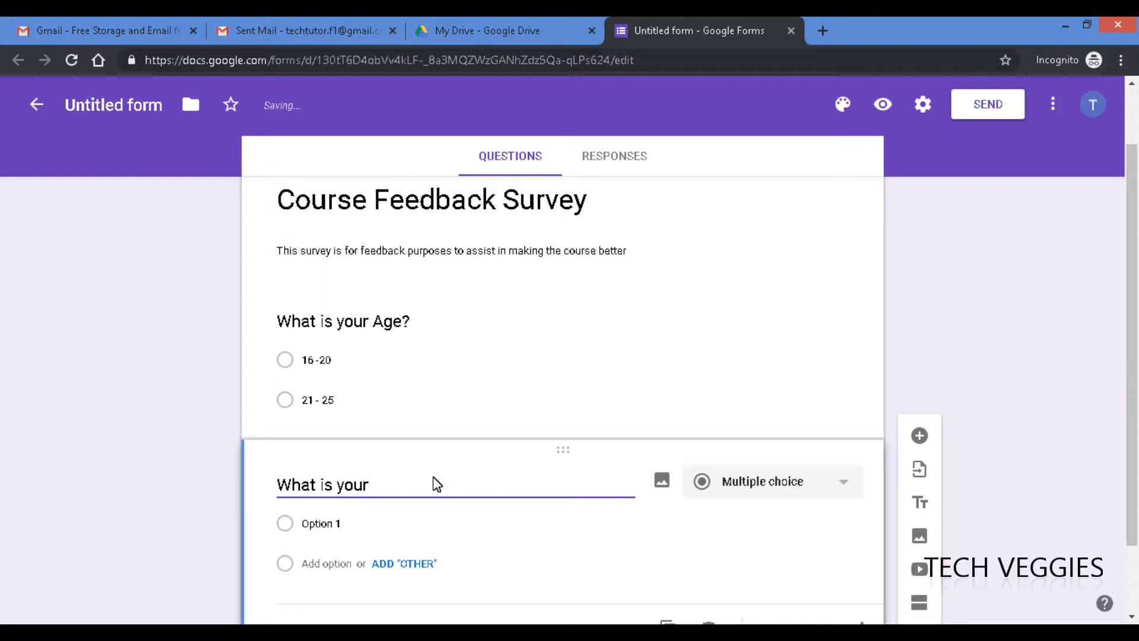
type(" Major")
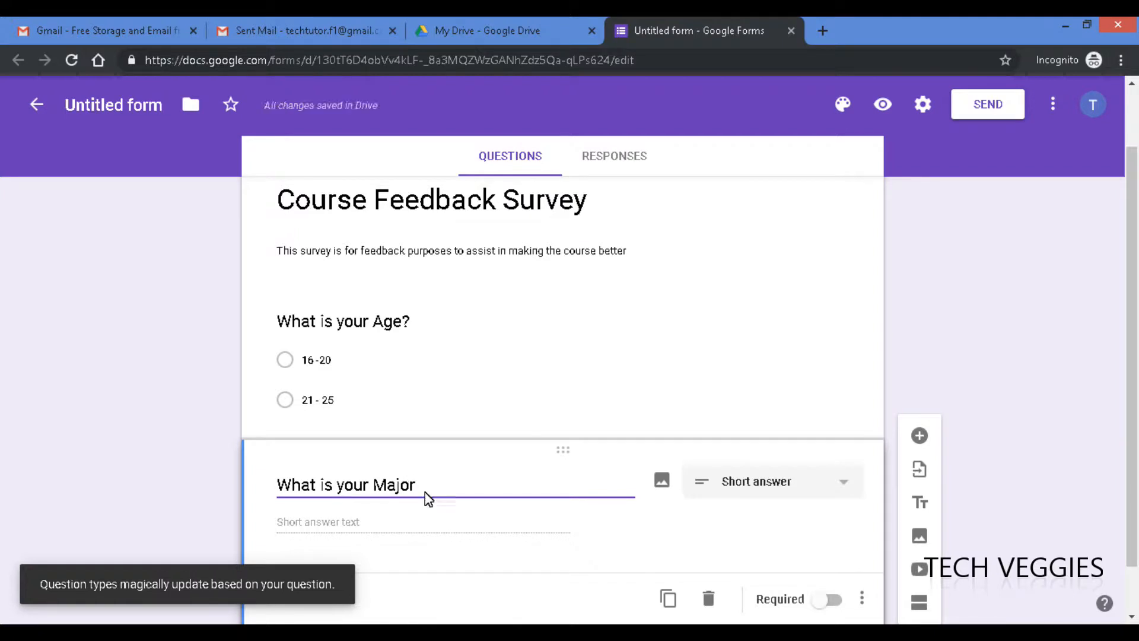
double_click(392, 486)
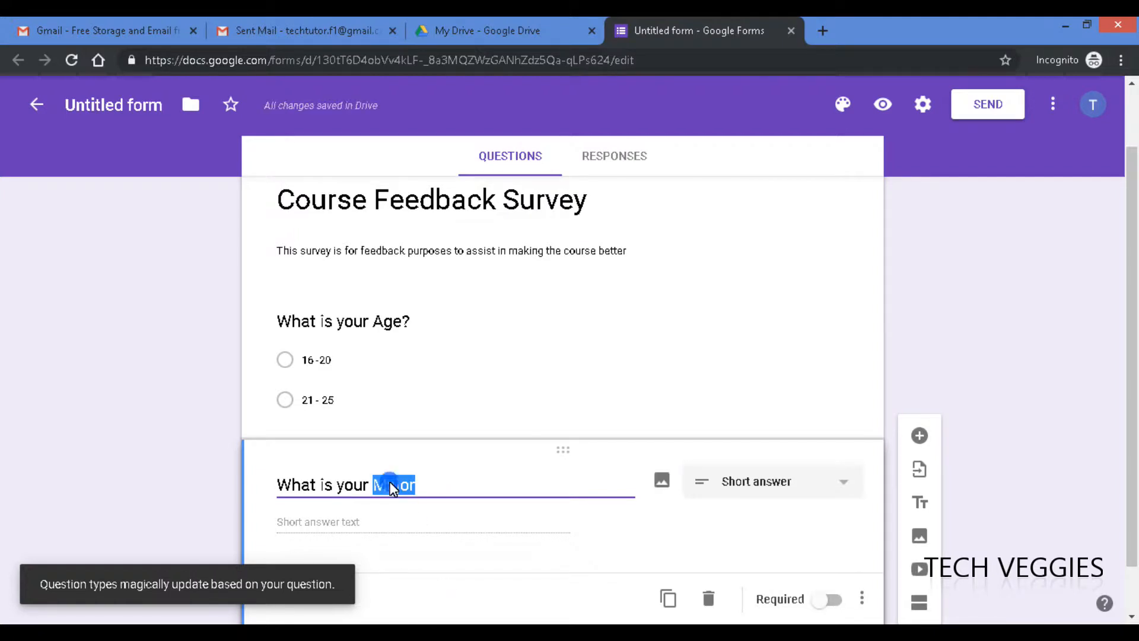
type("Program o")
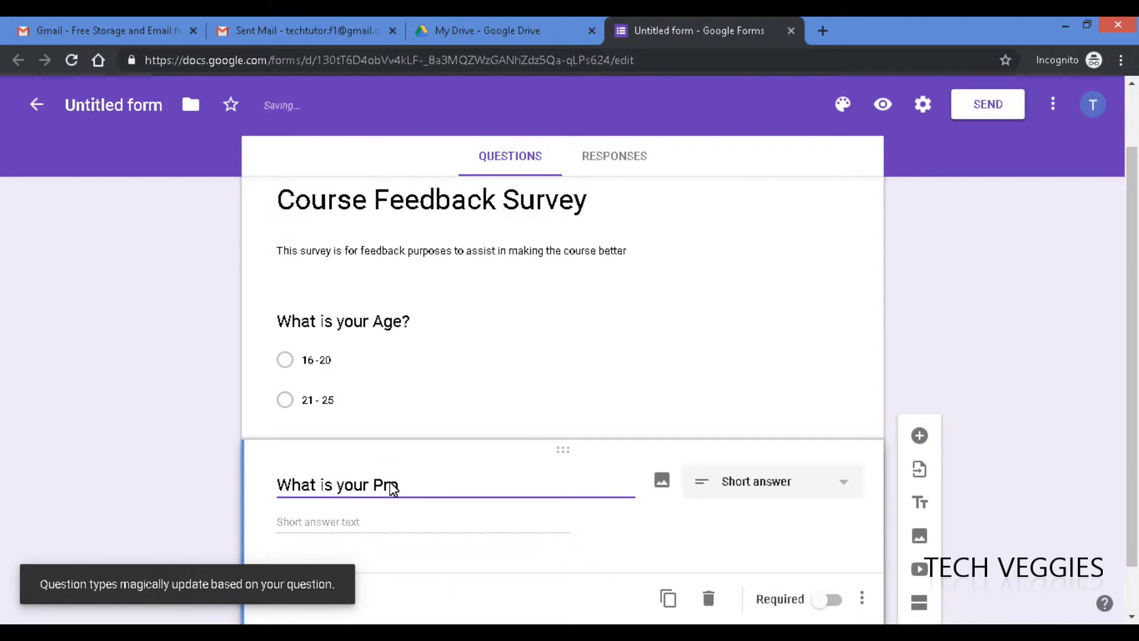
type("f study?")
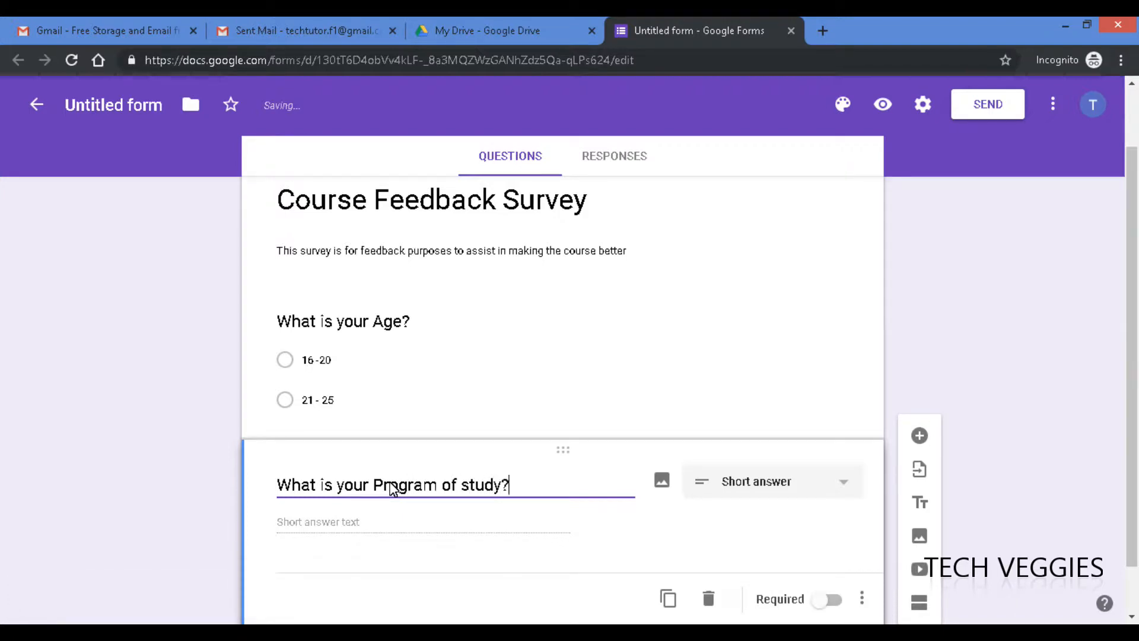
left_click(367, 523)
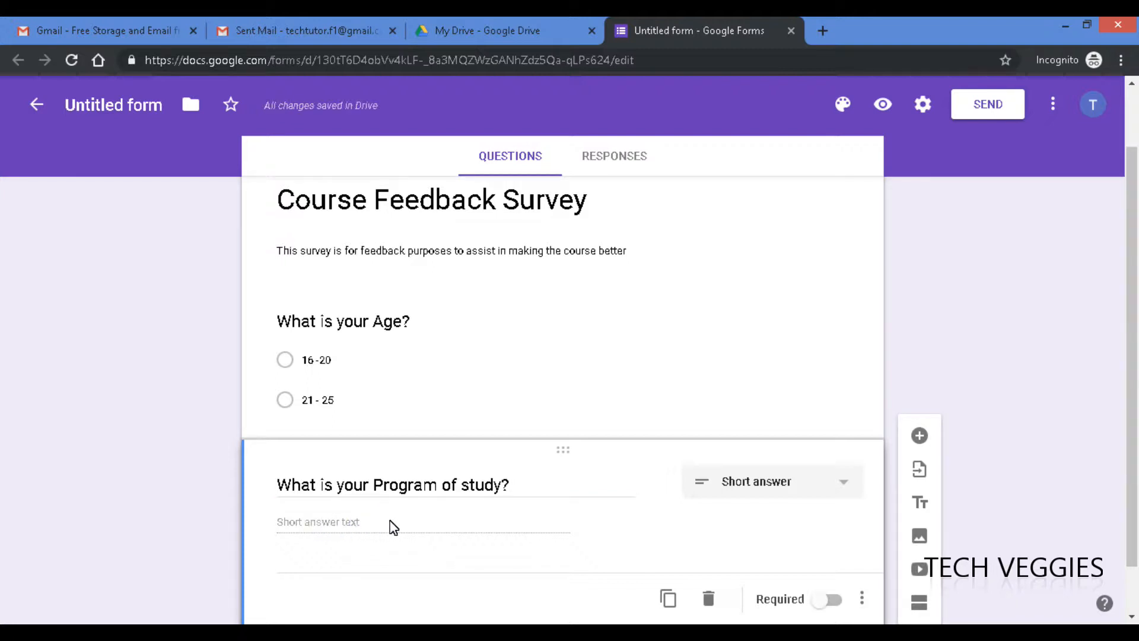
left_click(314, 514)
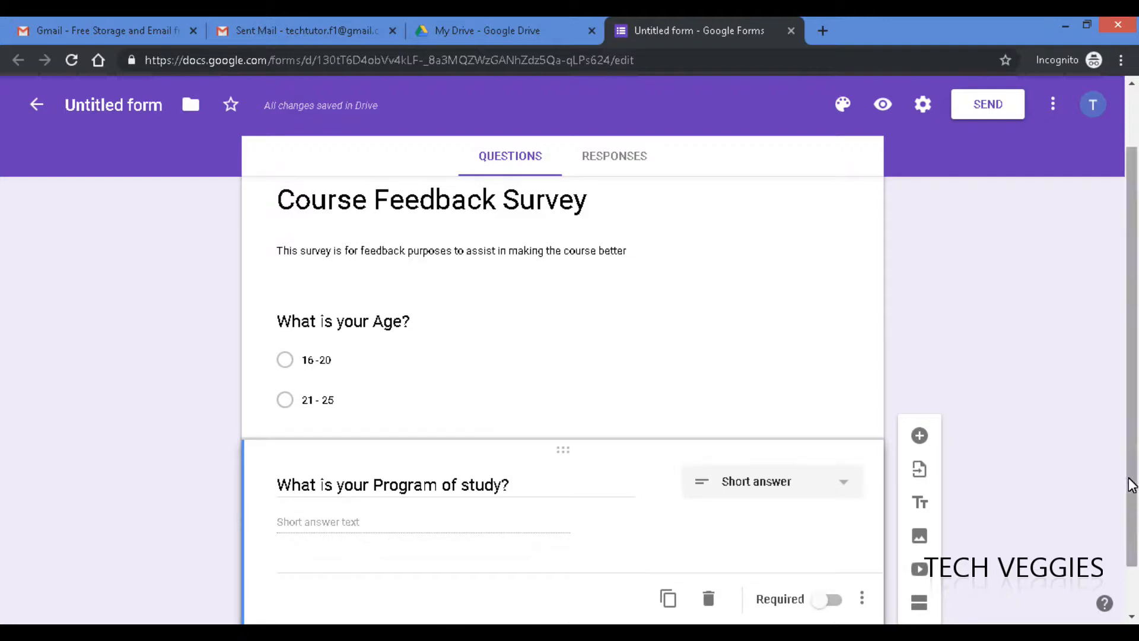
scroll(1135, 484, "down", 1)
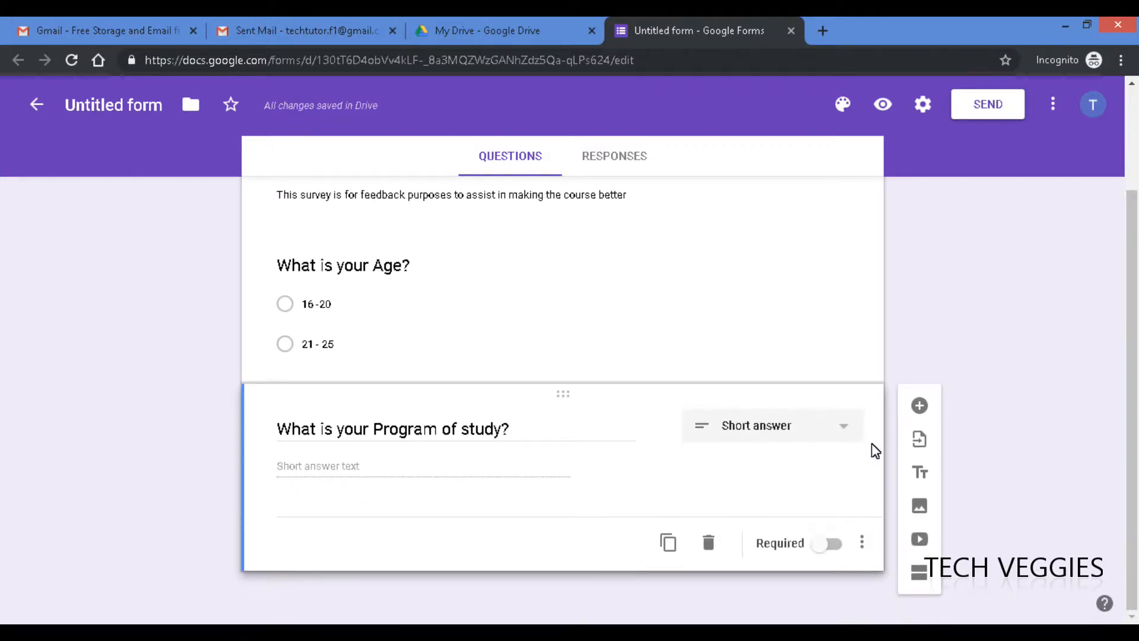
left_click(841, 431)
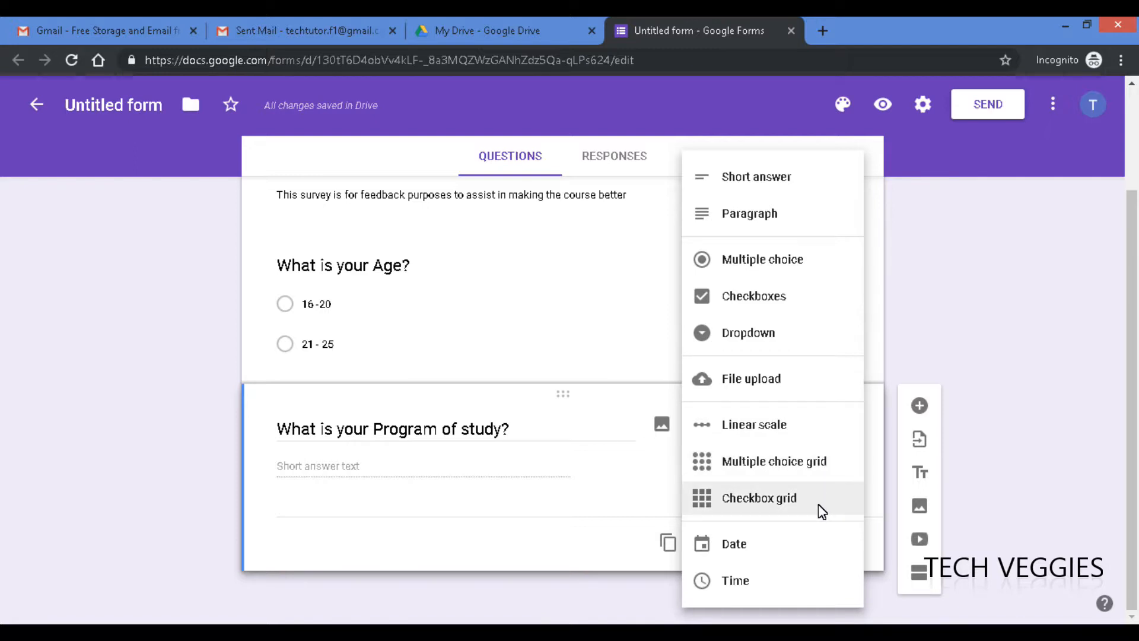
- Make Program of study multiple choice with Computer Science, Communications and Medicine options
left_click(761, 259)
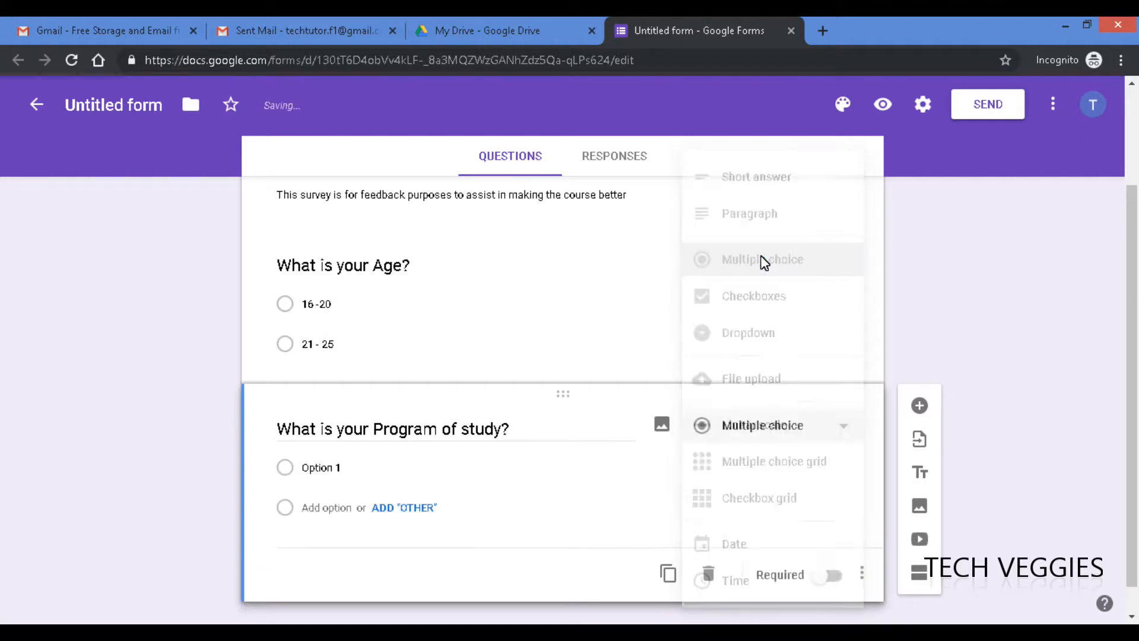
left_click(344, 469)
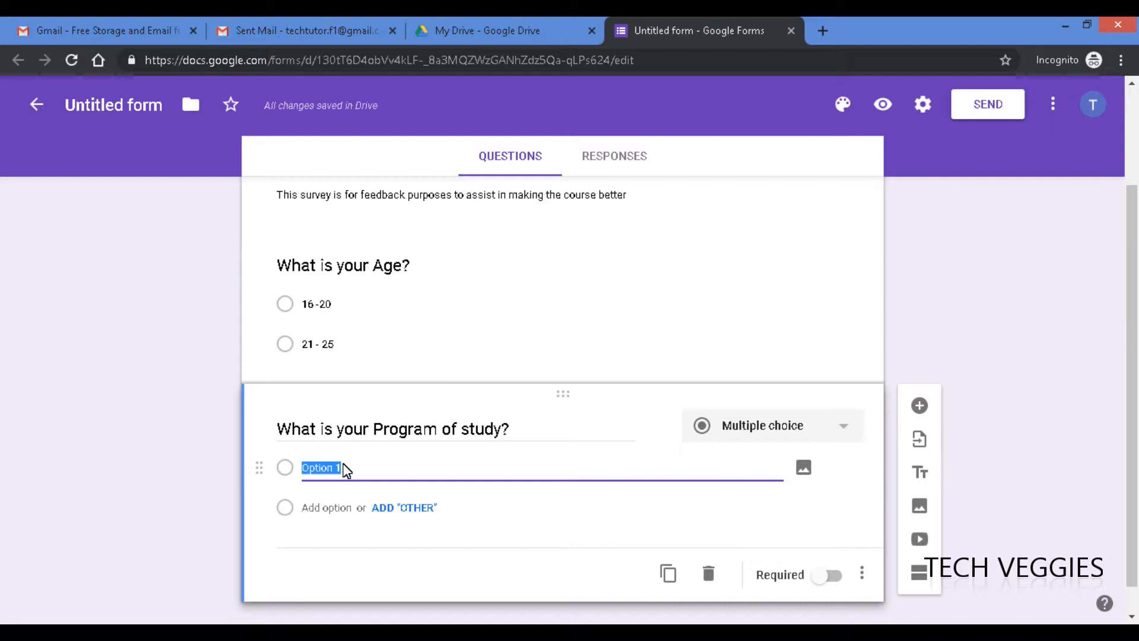
type("Computer Science")
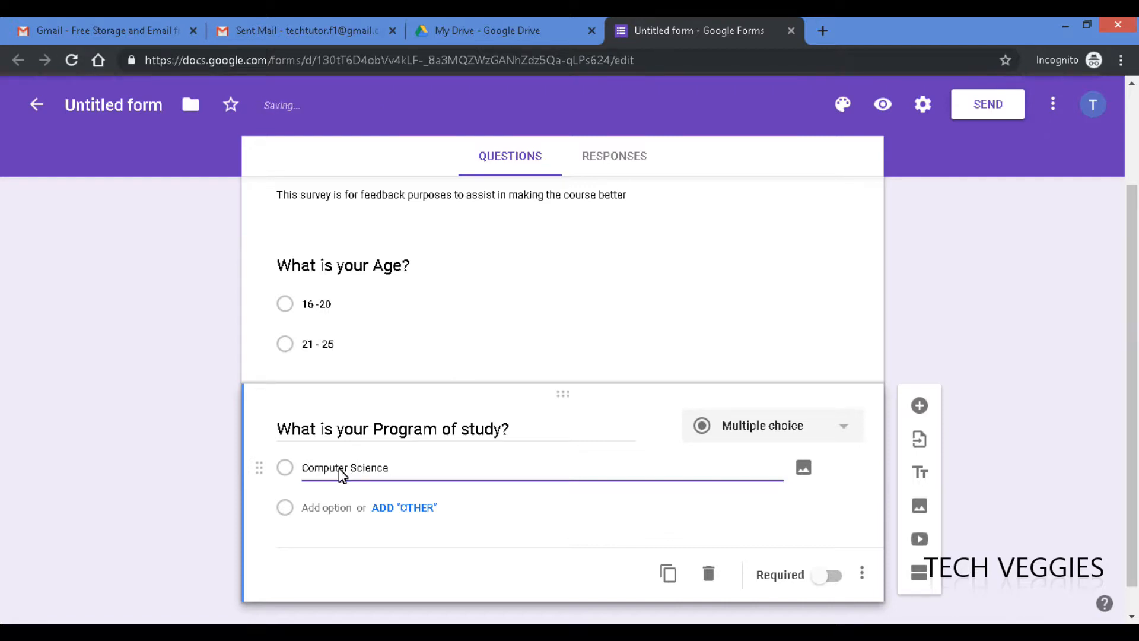
left_click(327, 509)
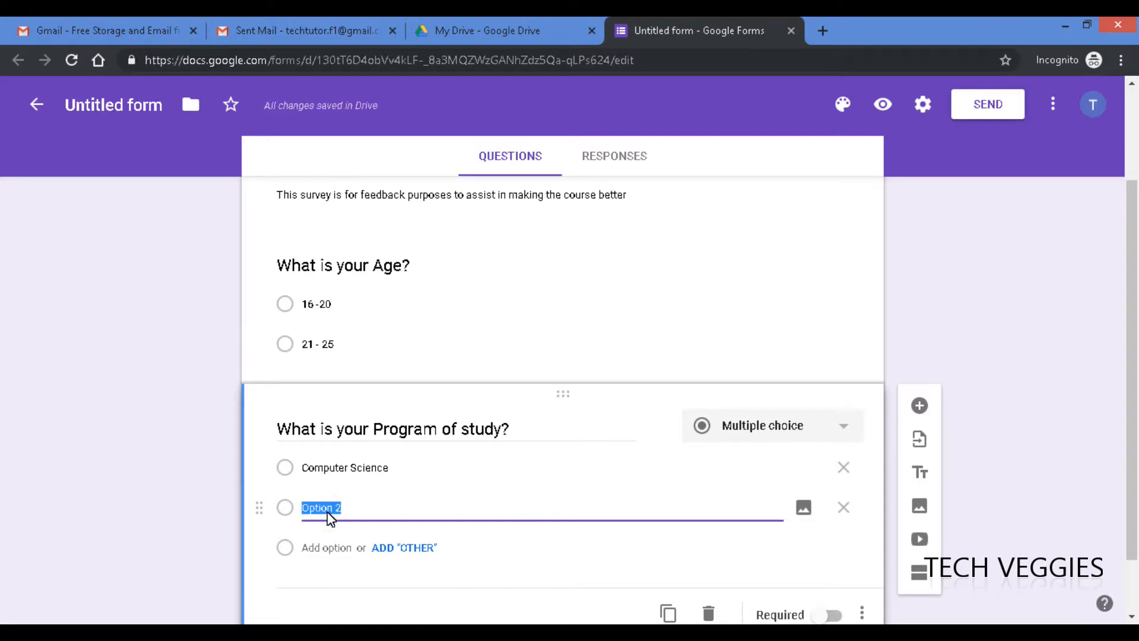
type("English")
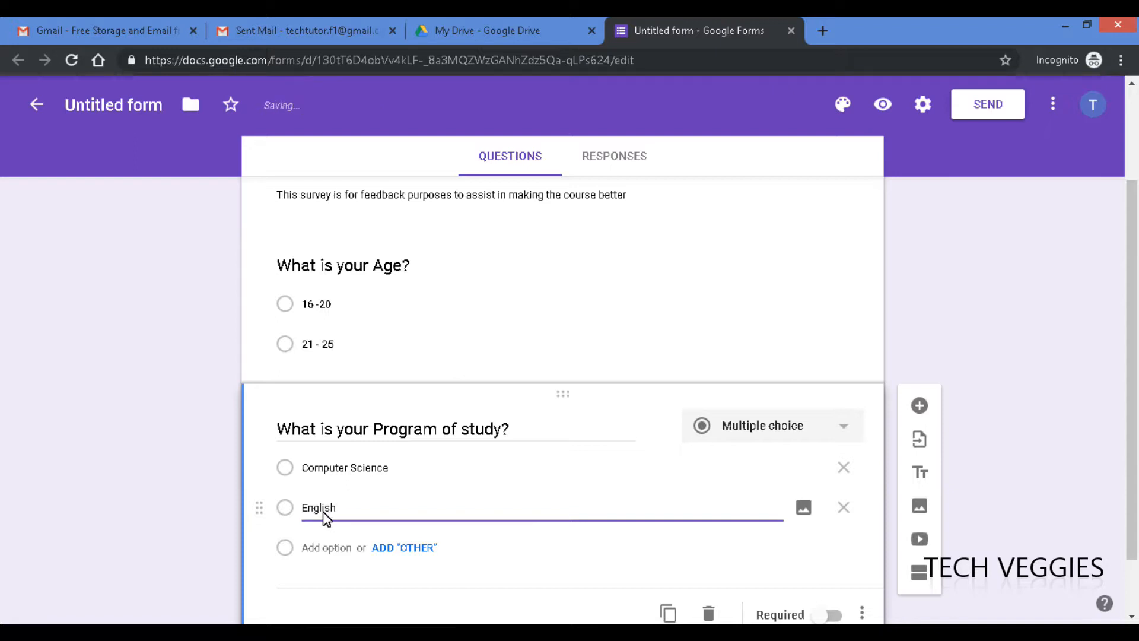
double_click(318, 512)
type("Communications")
left_click(318, 548)
type("Medicine")
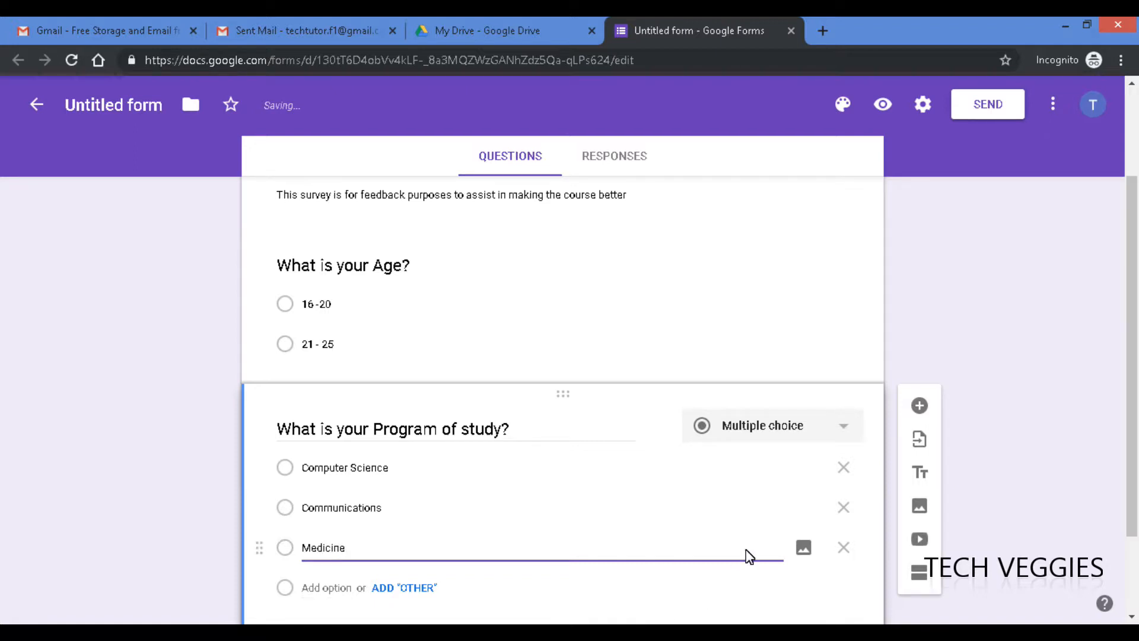
left_click(845, 429)
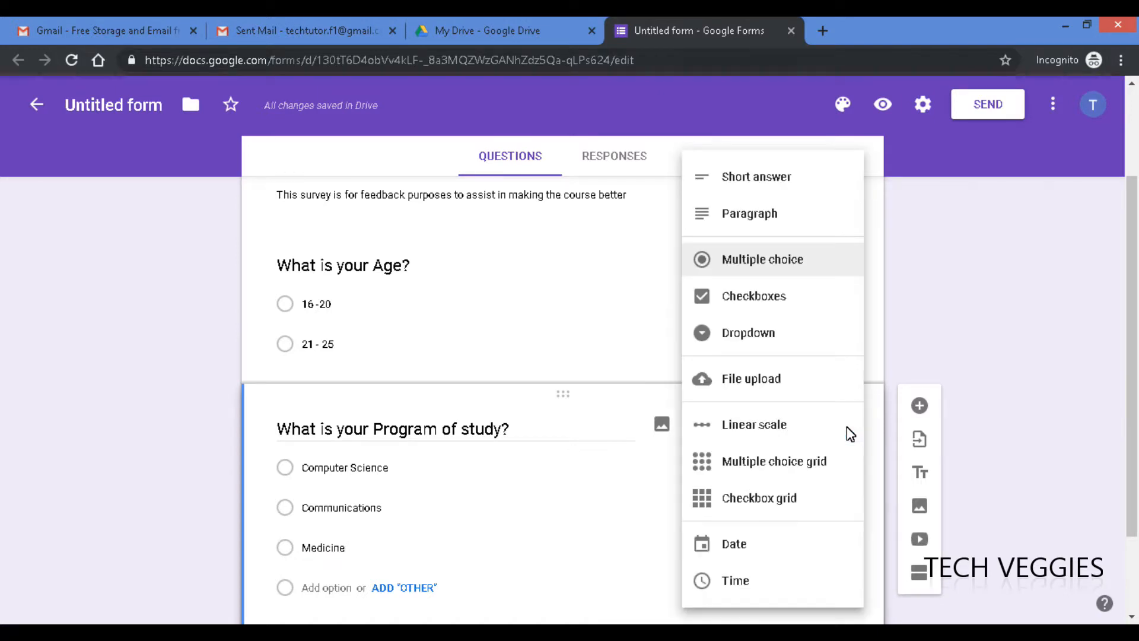
- Switch the Program of study question to a Dropdown and scroll to review it
left_click(751, 333)
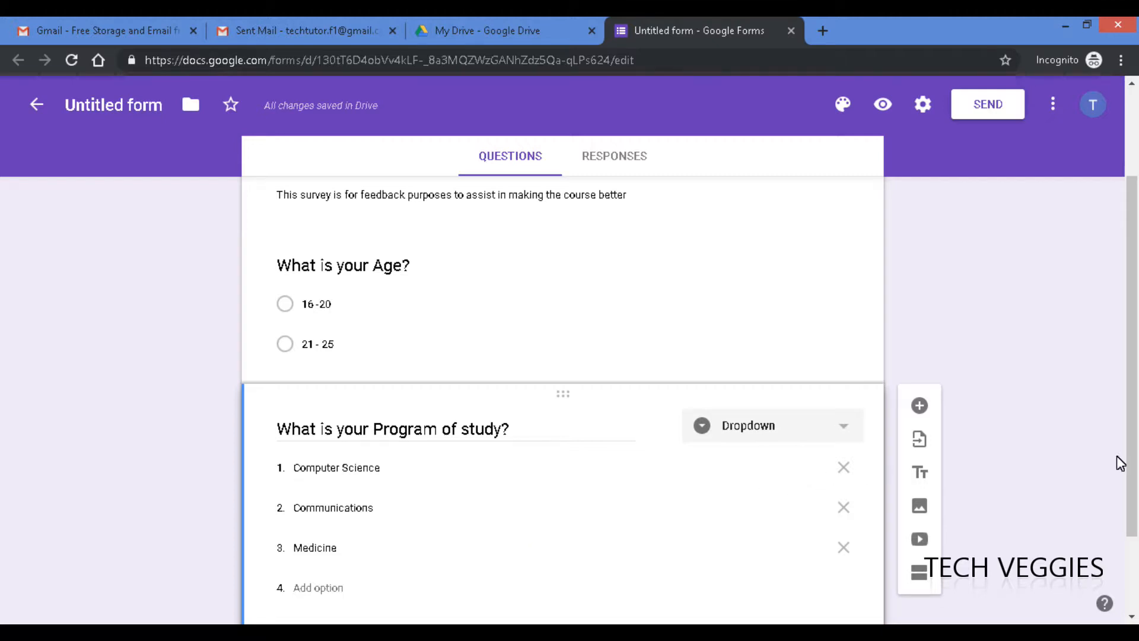
scroll(1137, 467, "down", 2)
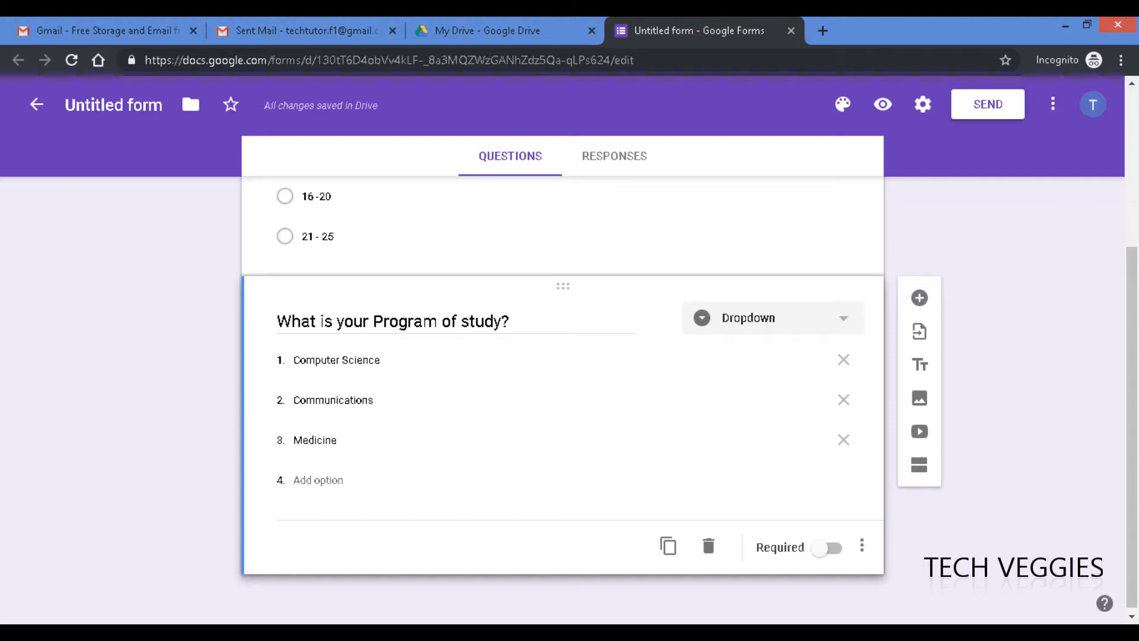
left_click_drag(1131, 278, 1128, 97)
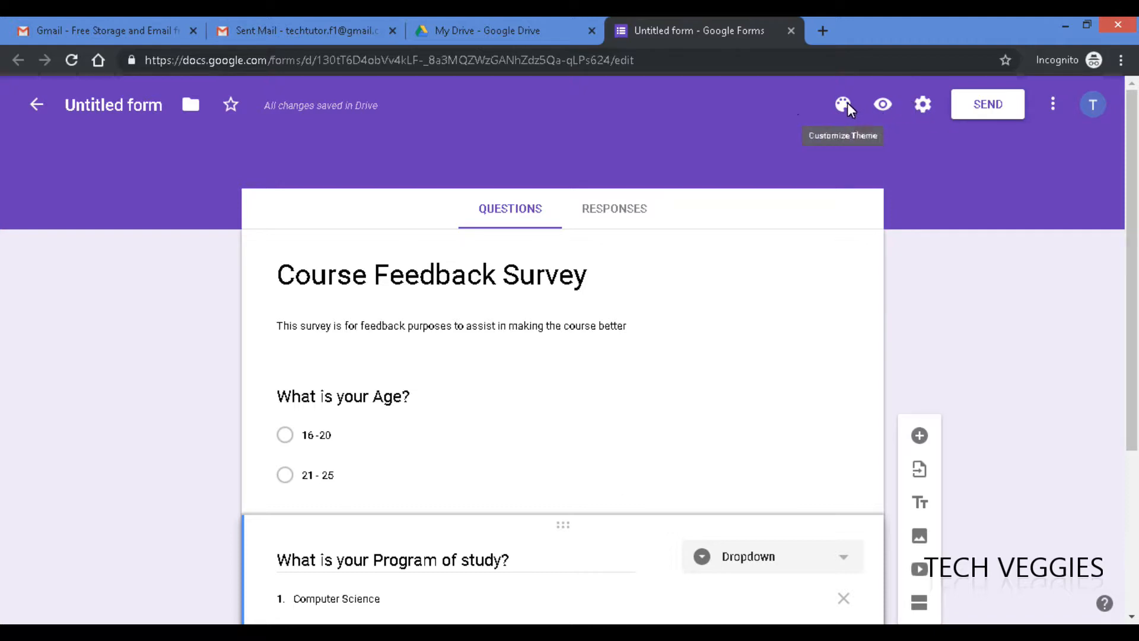
- Preview the survey and check the three choices in the Program of study dropdown
left_click(884, 102)
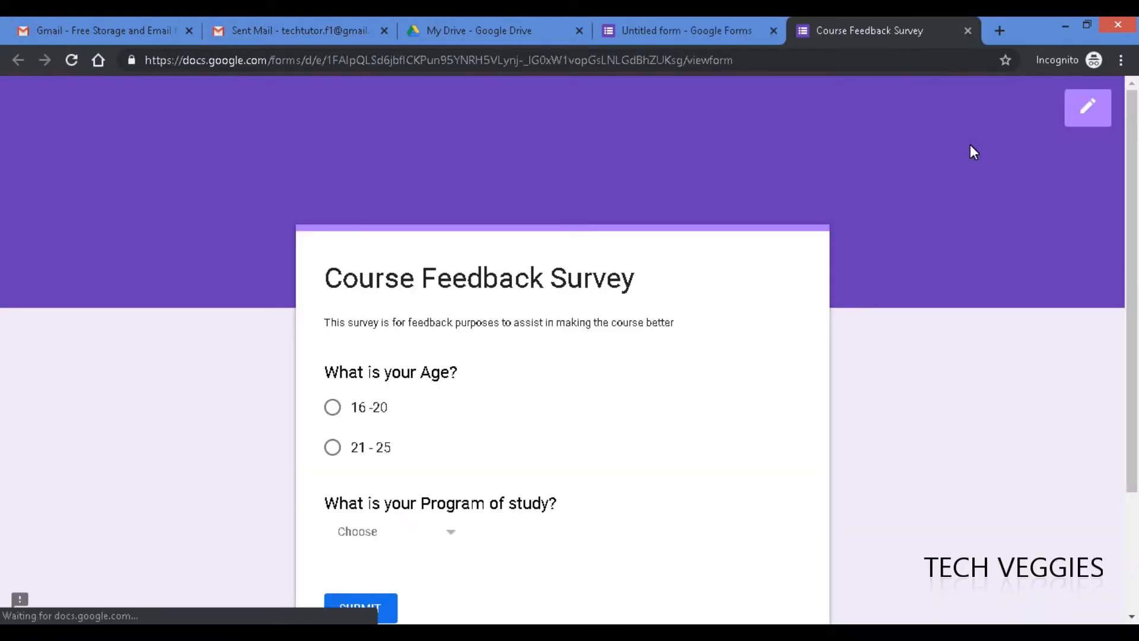
left_click_drag(1134, 166, 1136, 256)
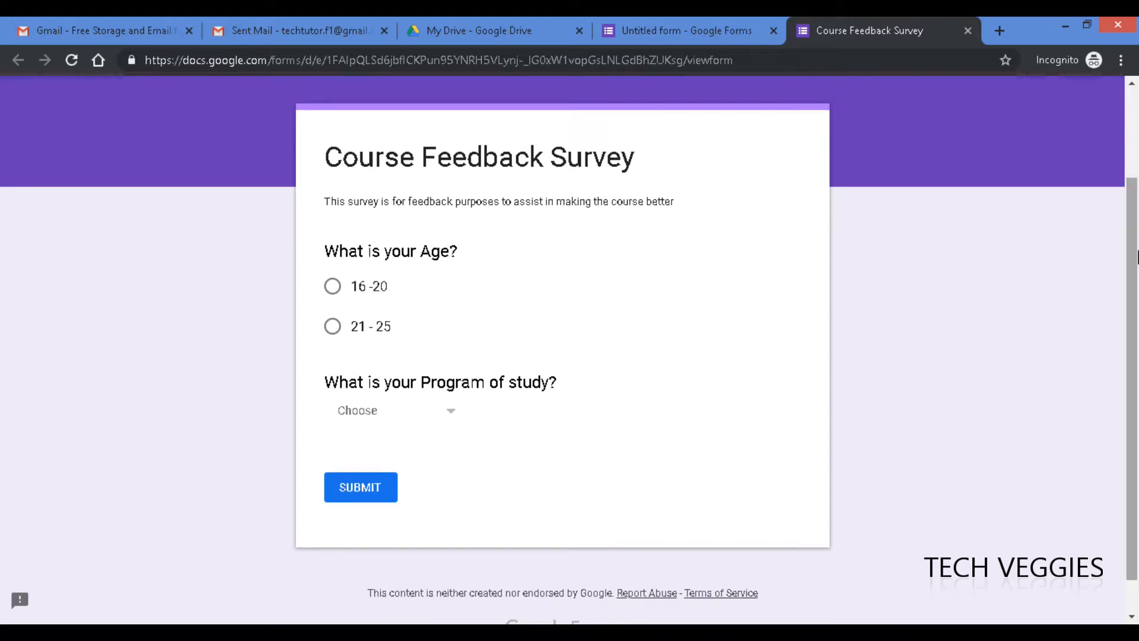
left_click(452, 411)
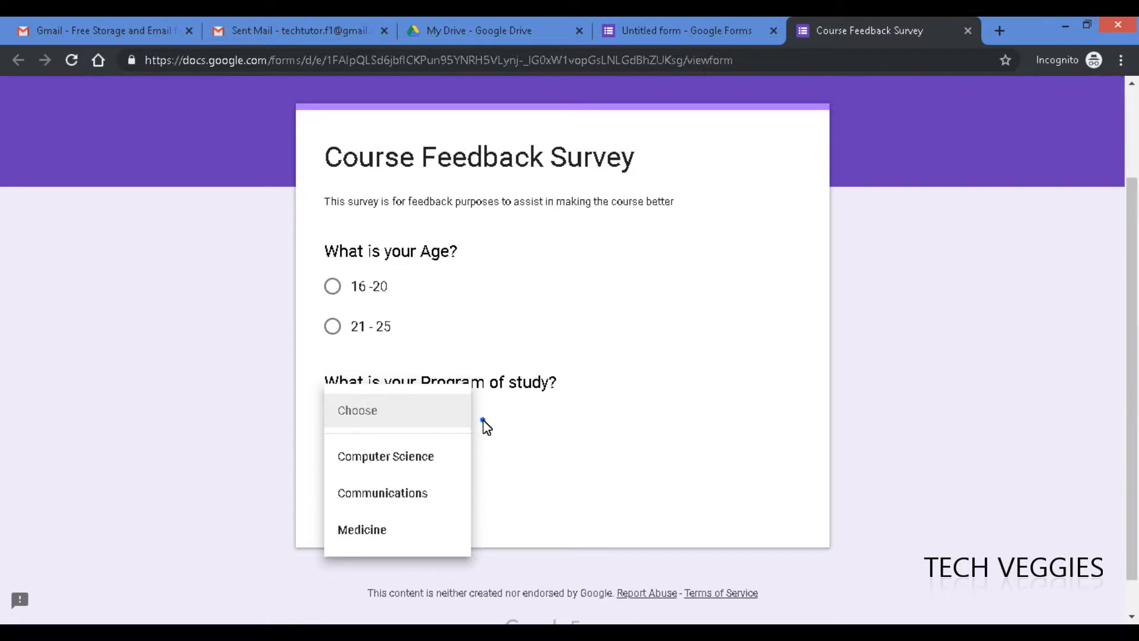
left_click(481, 420)
left_click(453, 414)
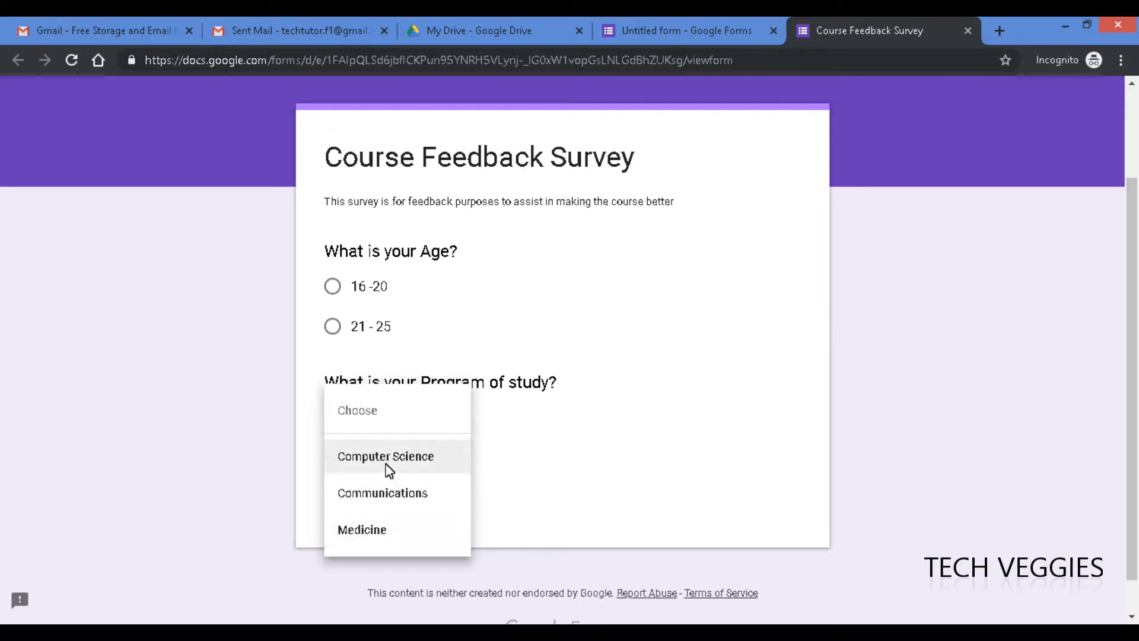
left_click(529, 457)
left_click_drag(1128, 254, 1127, 126)
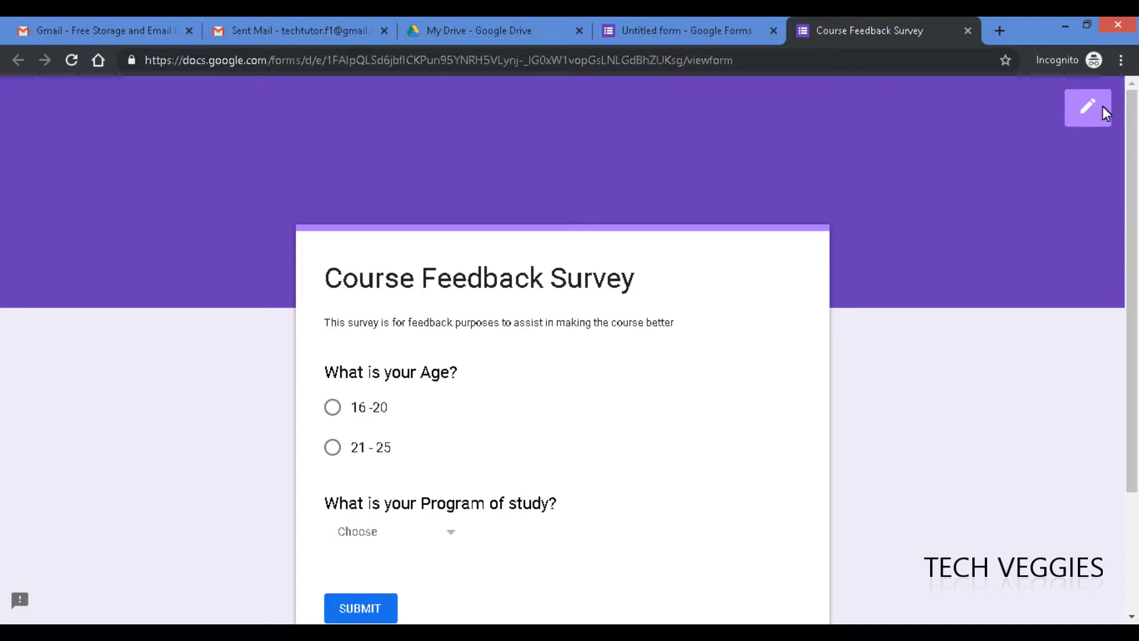
- Switch the Program of study question back to multiple choice
left_click(686, 27)
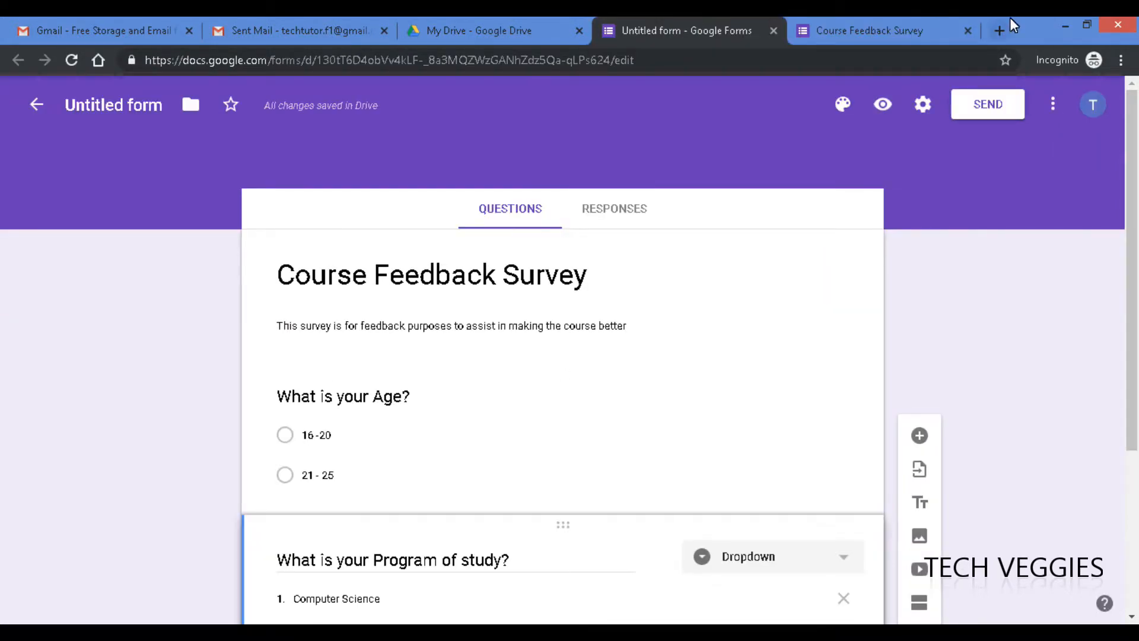
left_click(893, 24)
left_click(691, 25)
left_click_drag(1131, 331, 1135, 417)
scroll(793, 354, "down", 2)
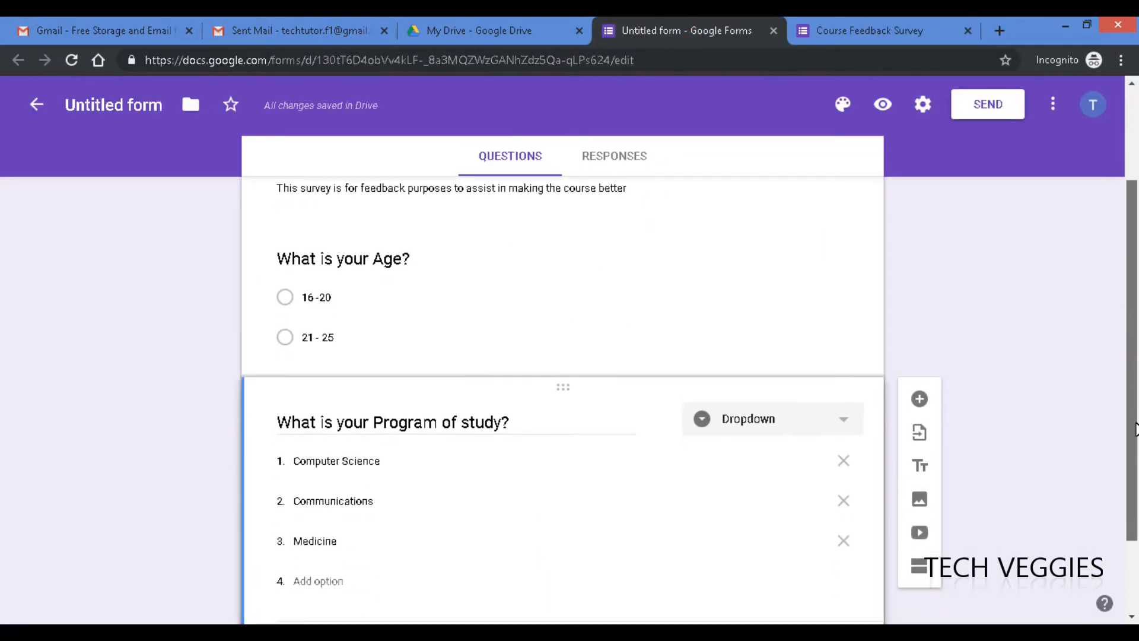
left_click(843, 379)
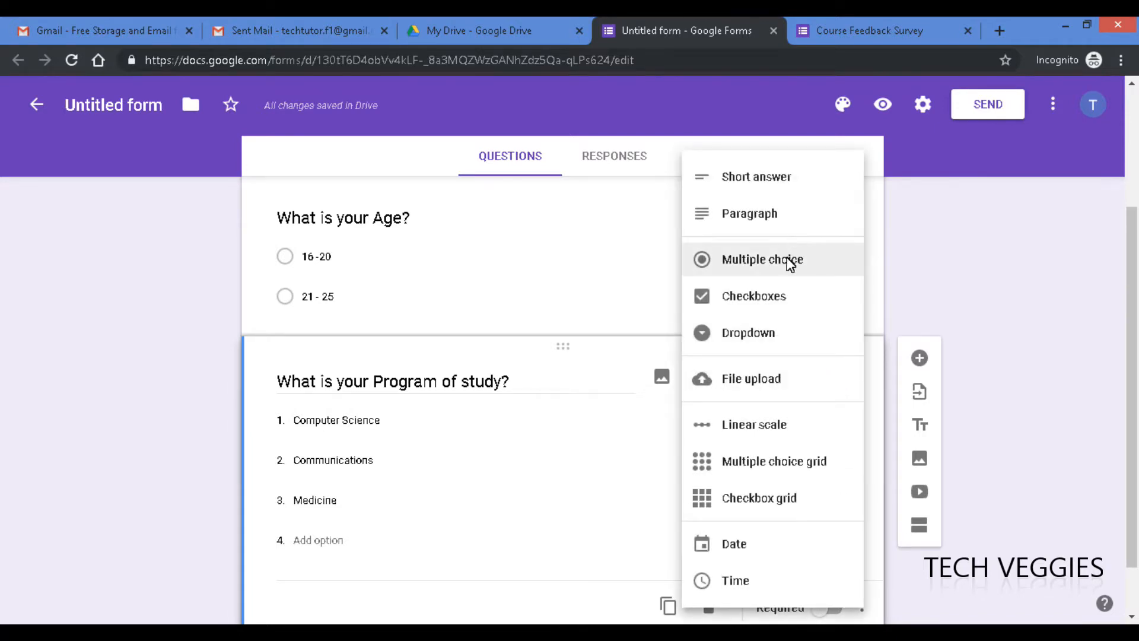
left_click(790, 259)
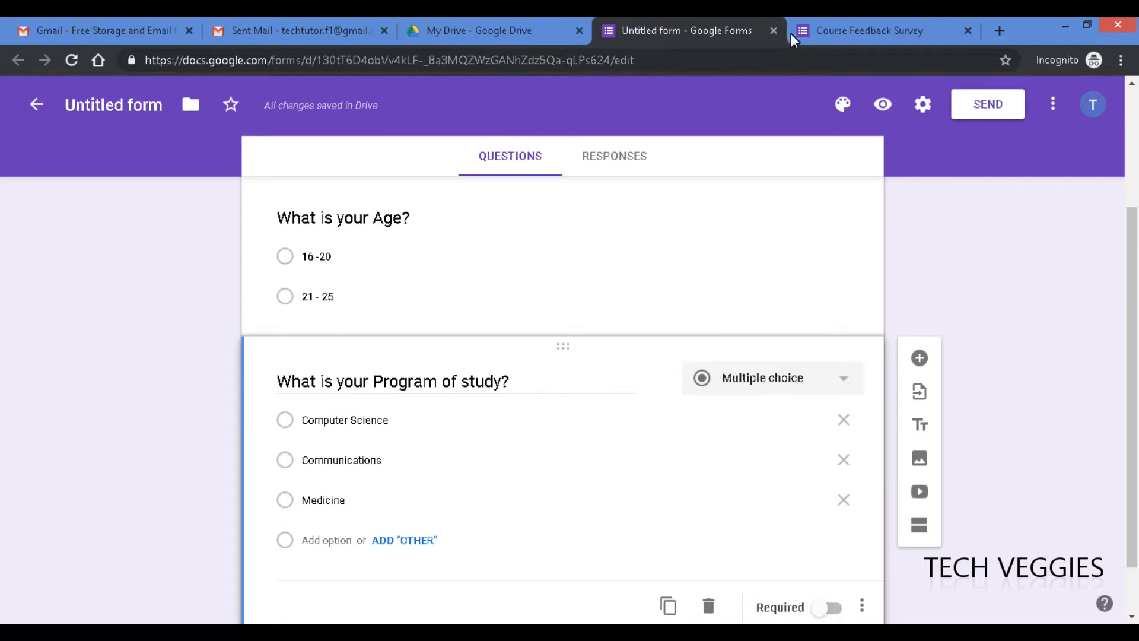
- Reload the survey preview to see the multiple-choice Program of study question
left_click(841, 28)
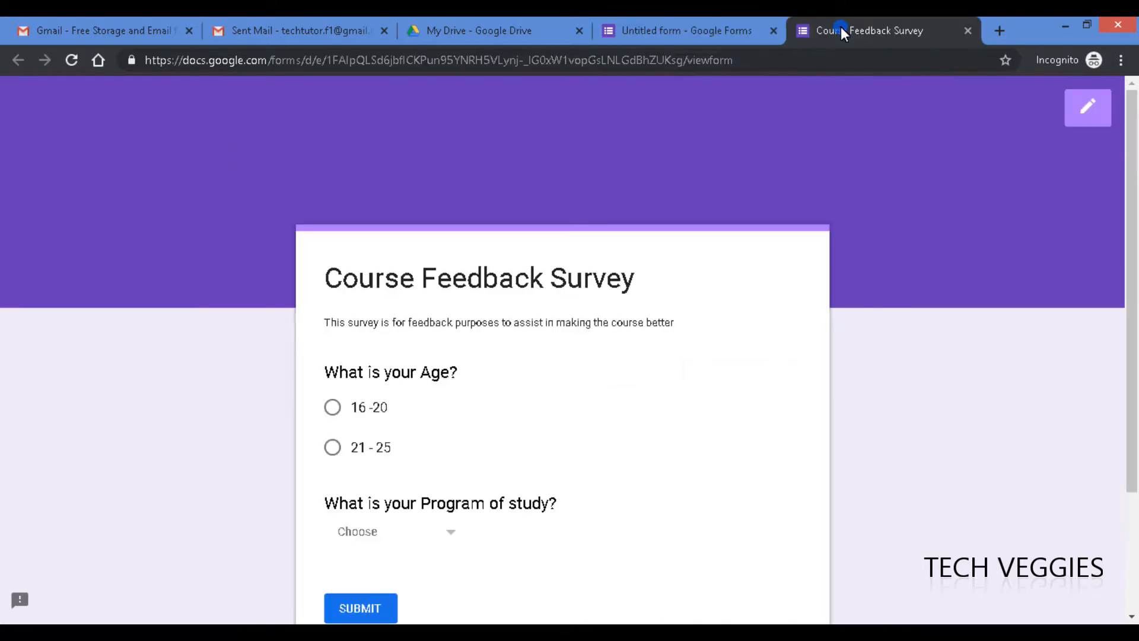
left_click(606, 66)
key("Return")
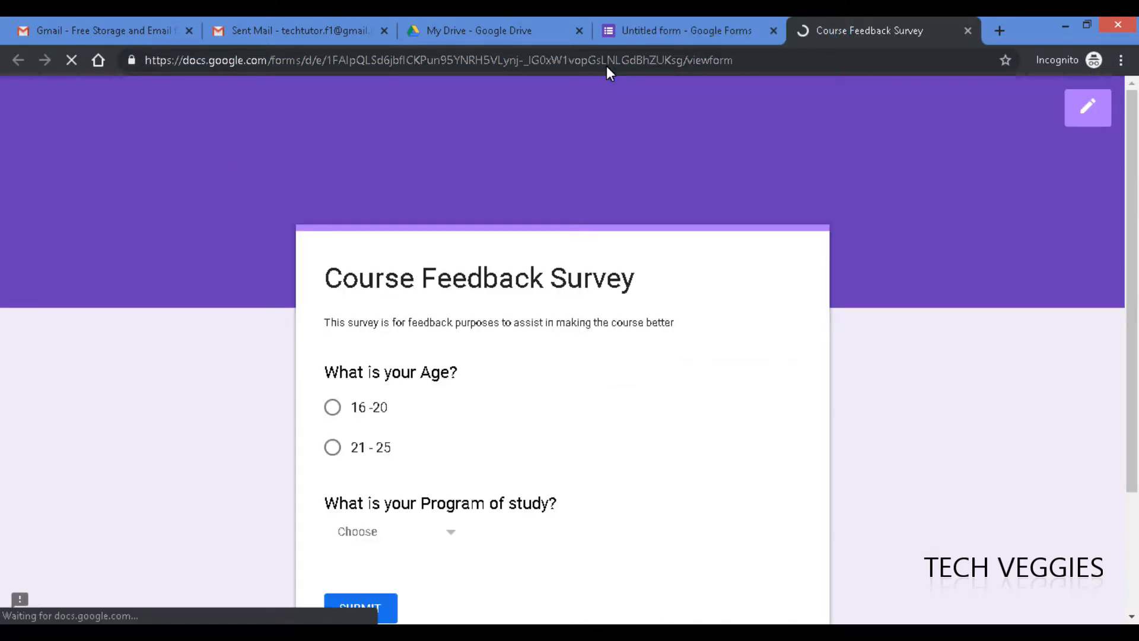
left_click_drag(1133, 212, 1134, 321)
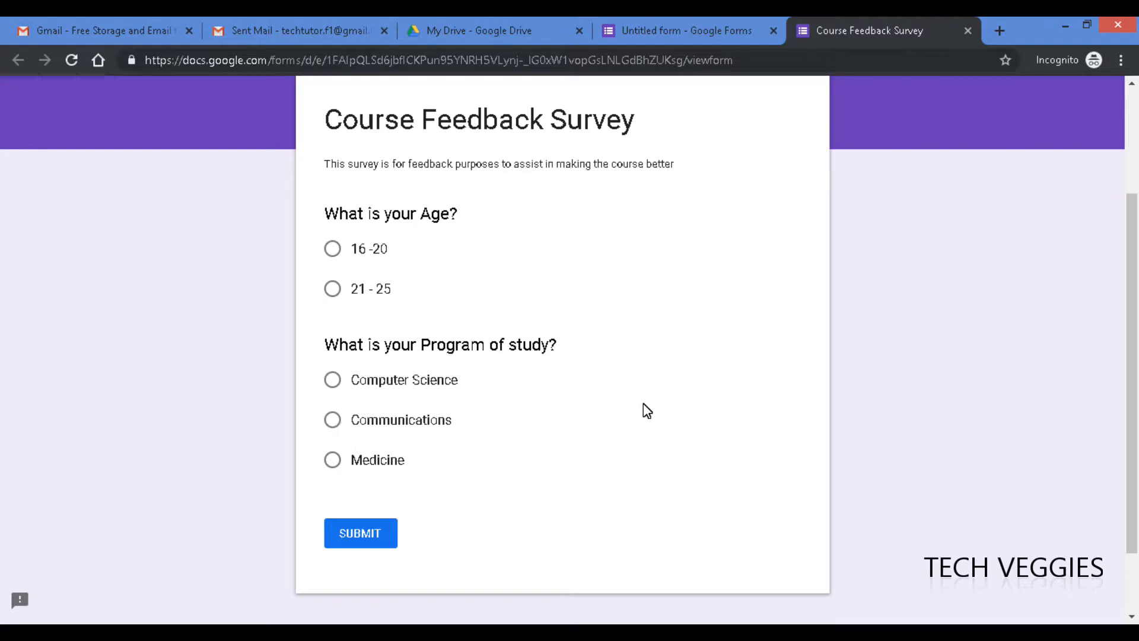
- Make Program of study a dropdown of Computer Science, Communications and Medicine
left_click(675, 32)
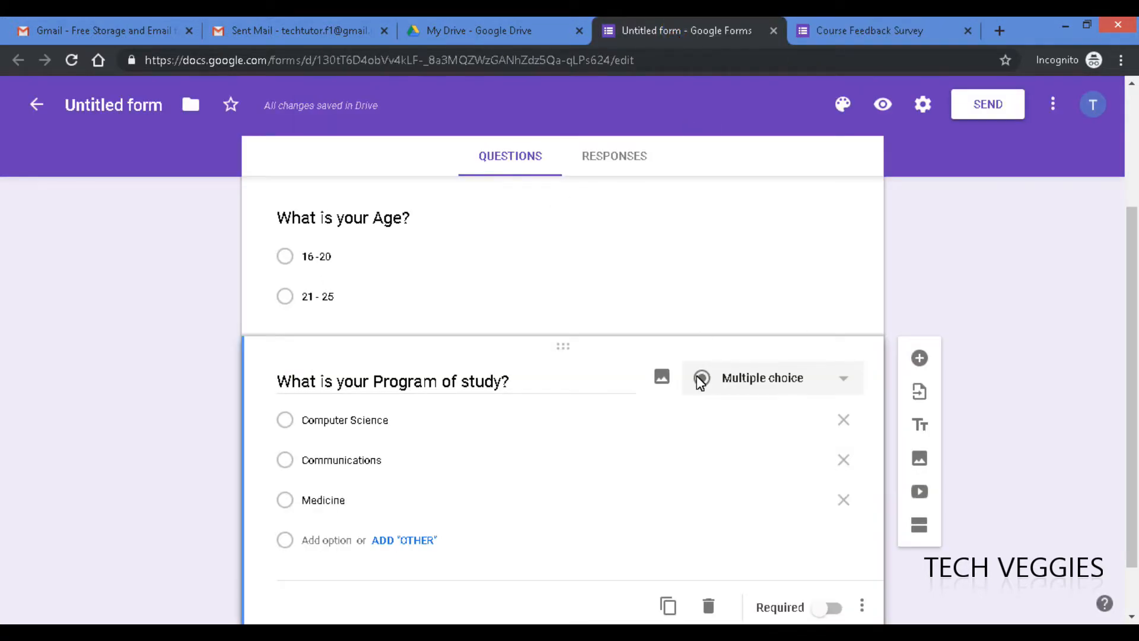
left_click(795, 378)
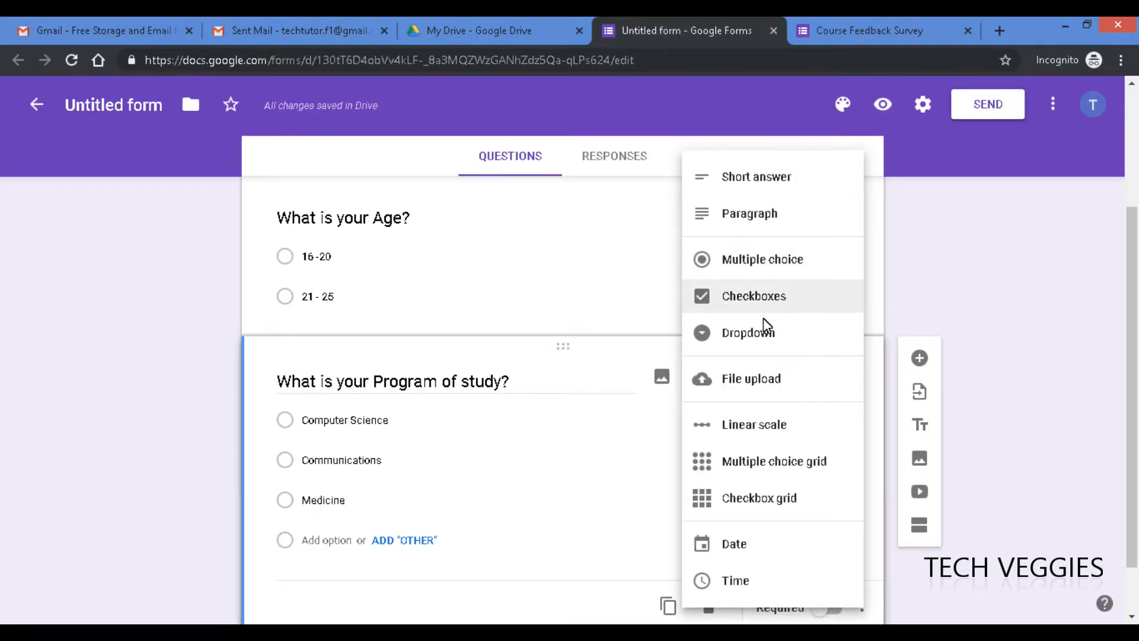
left_click(766, 332)
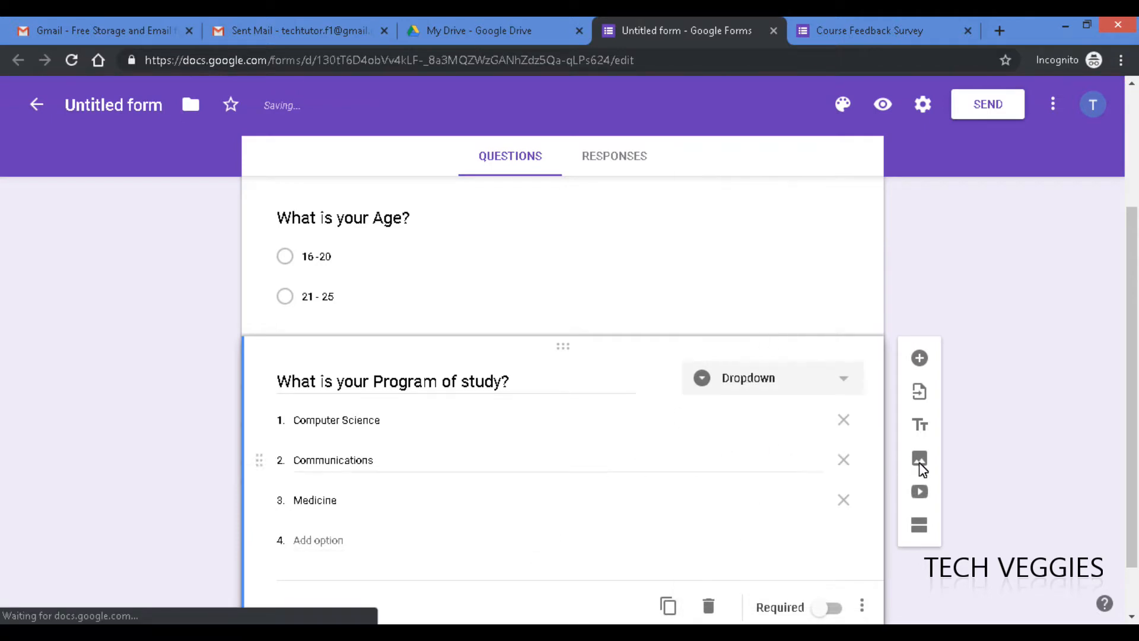
scroll(1126, 343, "down", 1)
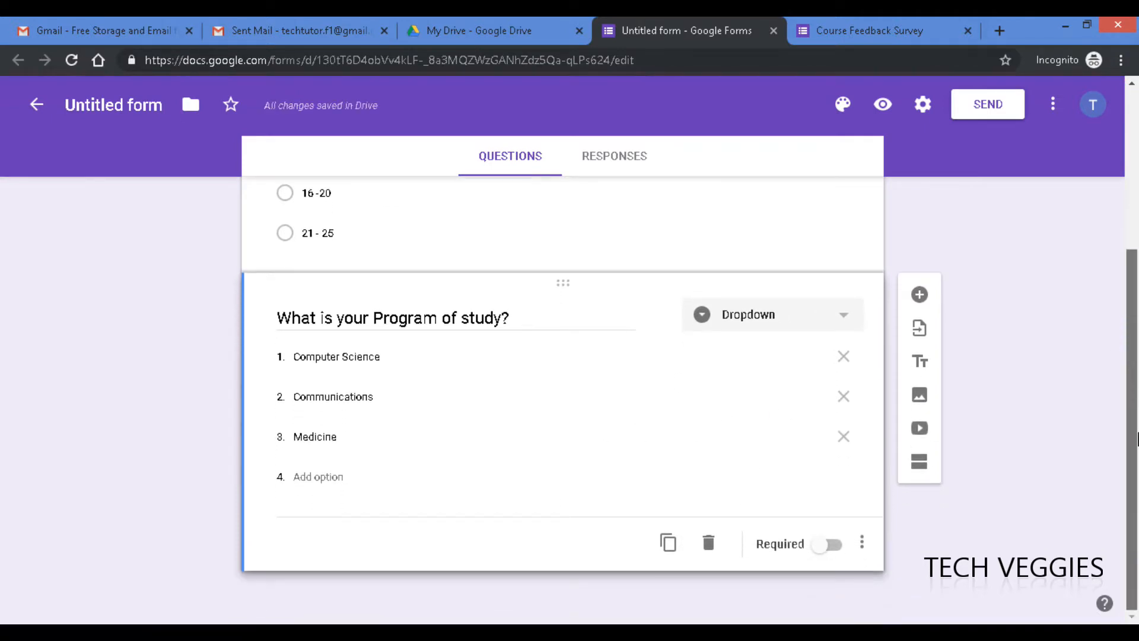
- Add a 1-to-5 linear-scale question below Program of study, leaving its title blank
left_click(920, 294)
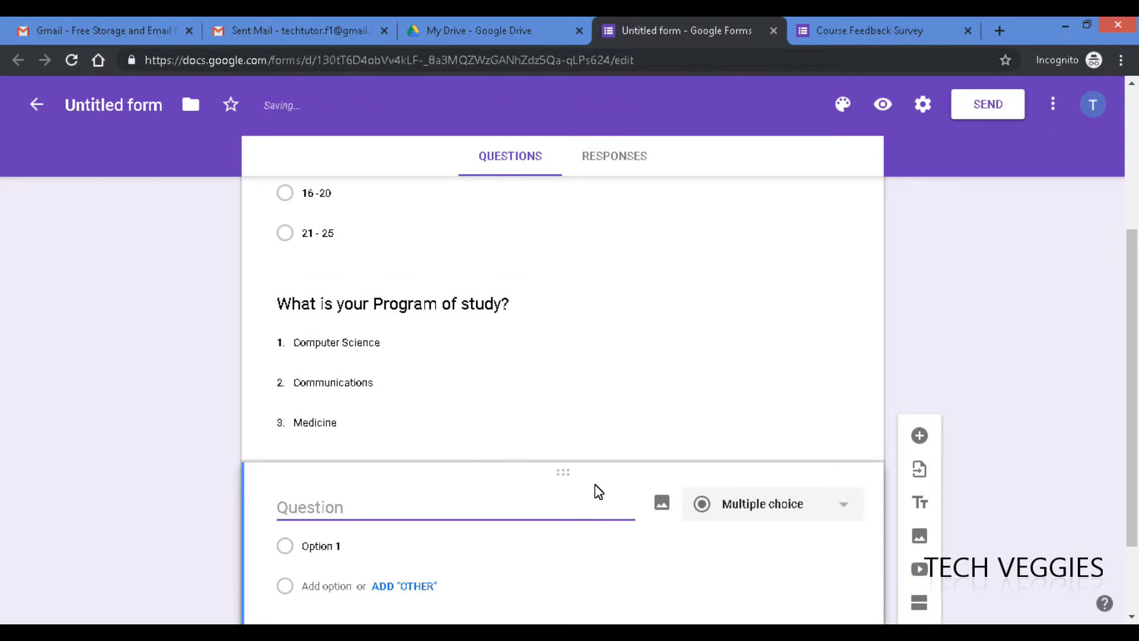
mouse_move(606, 632)
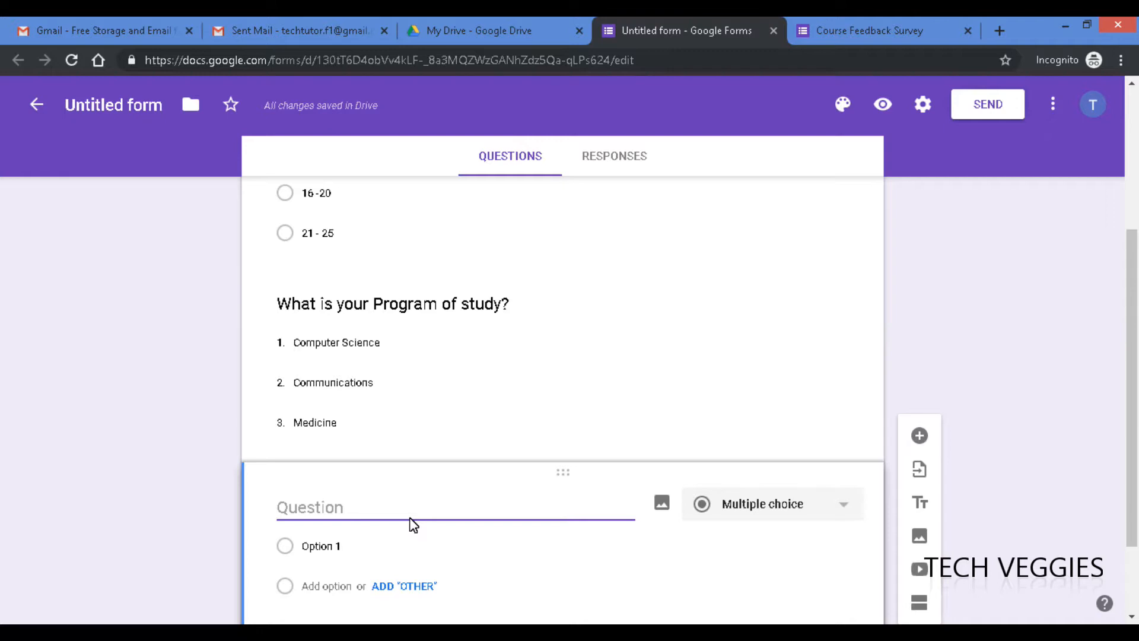
type("On a scale of ")
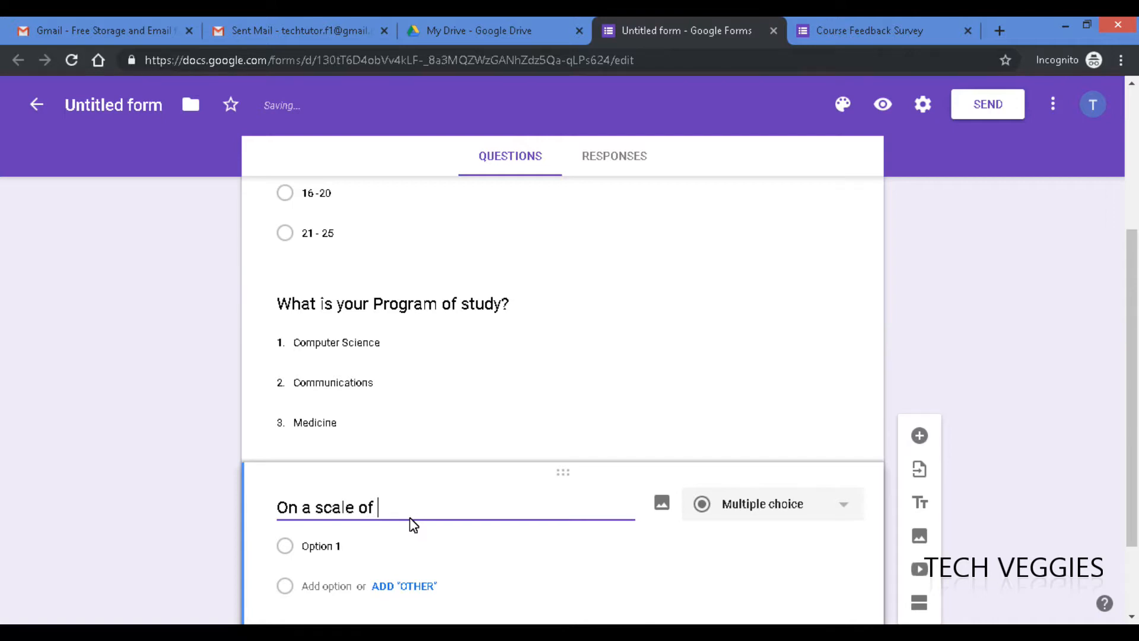
type("1 4")
key("BackSpace")
type("to 4 ")
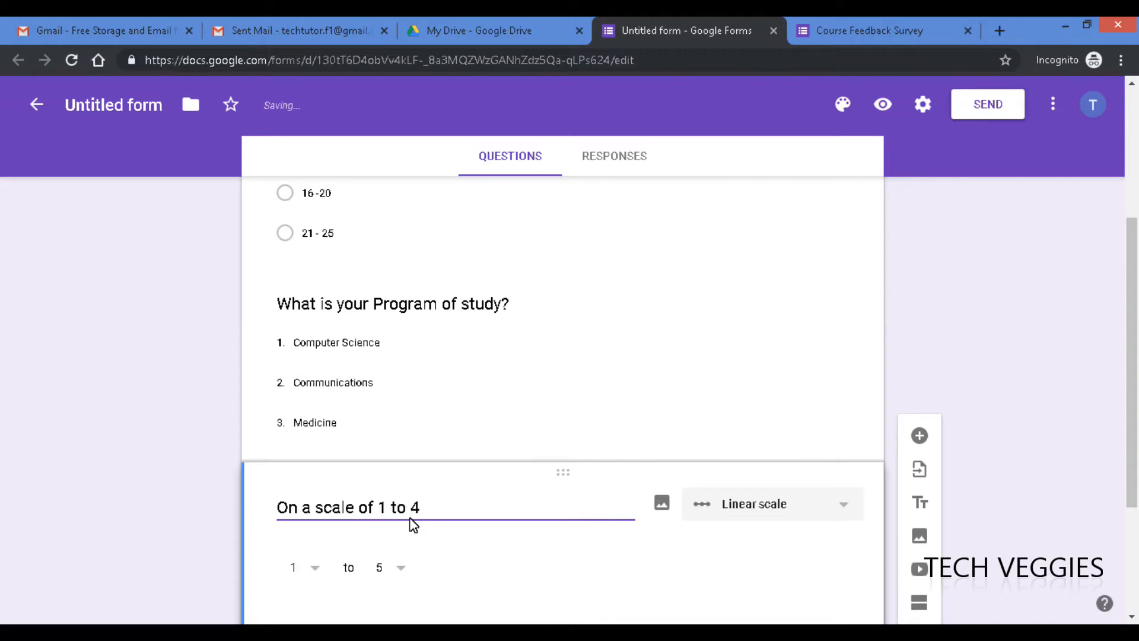
type("p")
key("BackSpace")
key("BackSpace")
key("BackSpace")
key("BackSpace")
key("BackSpace")
key("BackSpace")
key("BackSpace")
key("BackSpace")
key("BackSpace")
key("BackSpace")
key("BackSpace")
key("BackSpace")
key("BackSpace")
key("BackSpace")
key("BackSpace")
key("BackSpace")
key("BackSpace")
key("BackSpace")
key("BackSpace")
key("BackSpace")
key("BackSpace")
key("BackSpace")
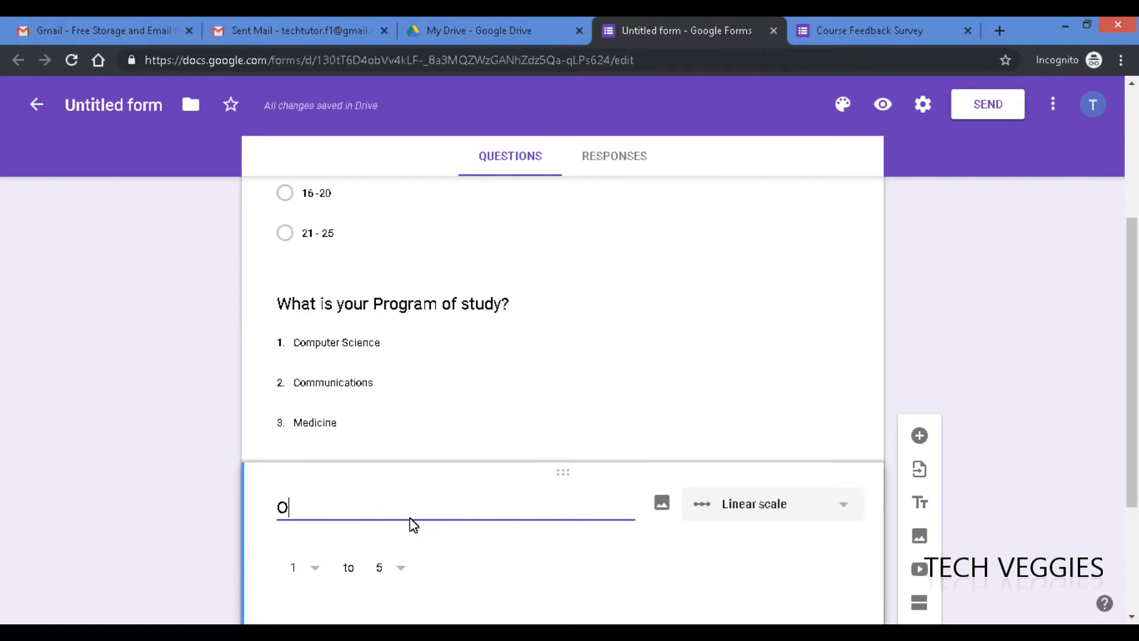
left_click_drag(1135, 469, 1134, 561)
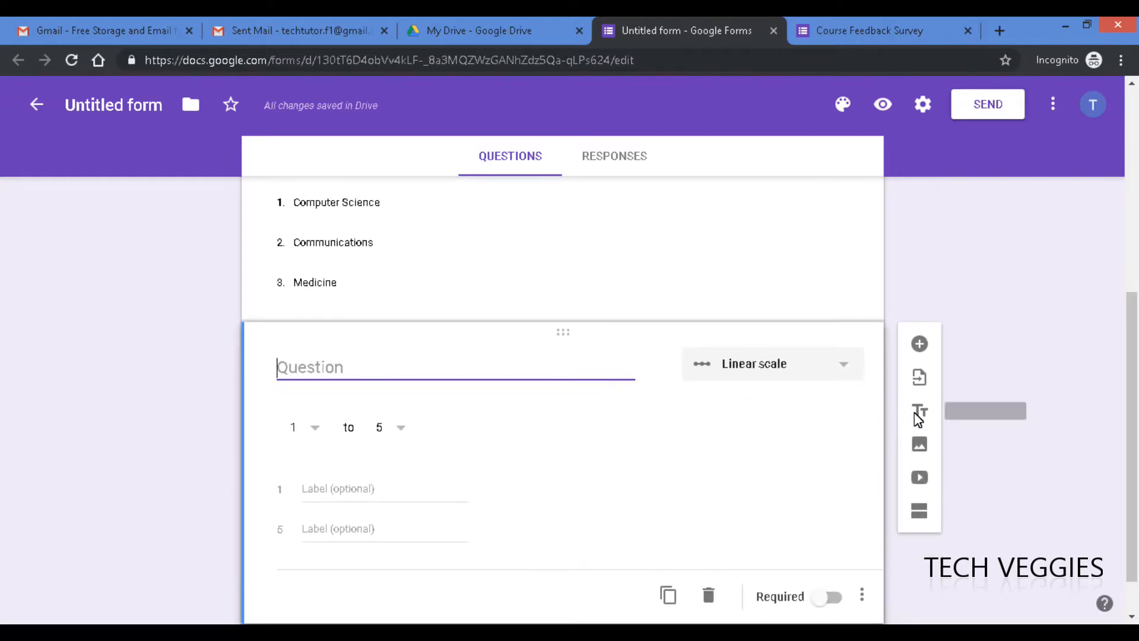
- Add 'Untitled Section' and drag the blank 1-to-5 scale question beneath its header
left_click(920, 511)
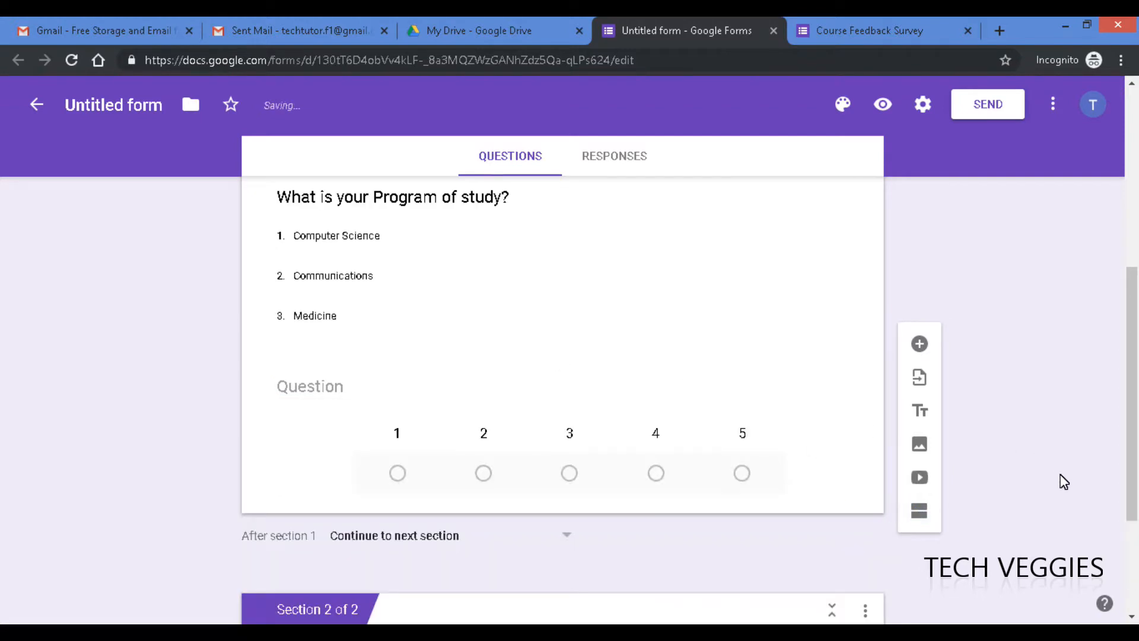
left_click_drag(1135, 463, 1136, 561)
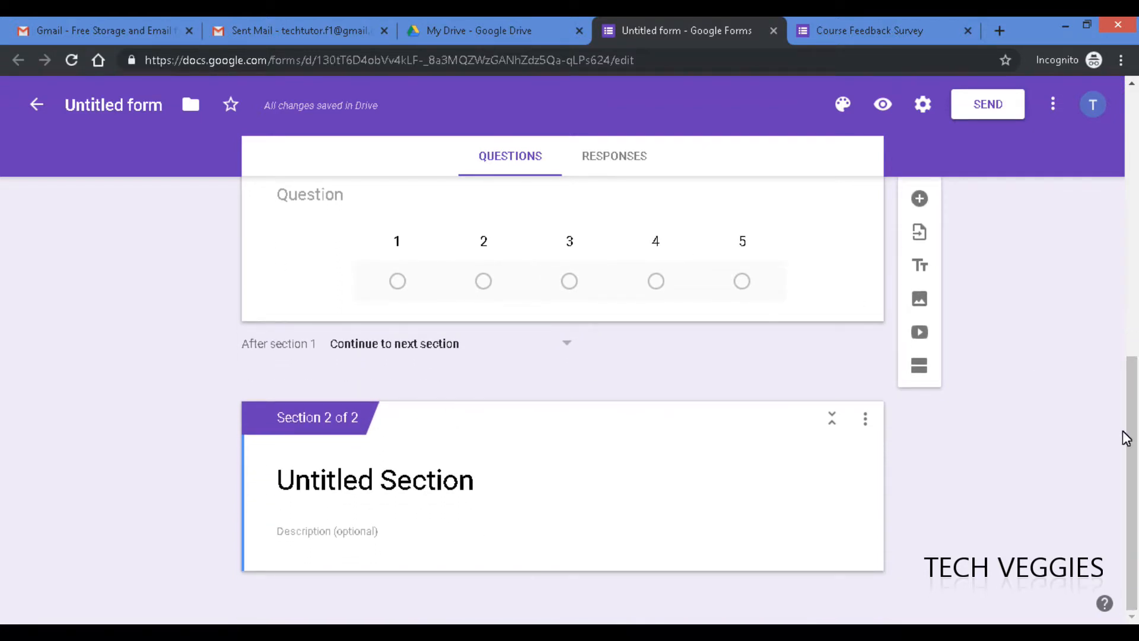
left_click_drag(1133, 440, 1132, 358)
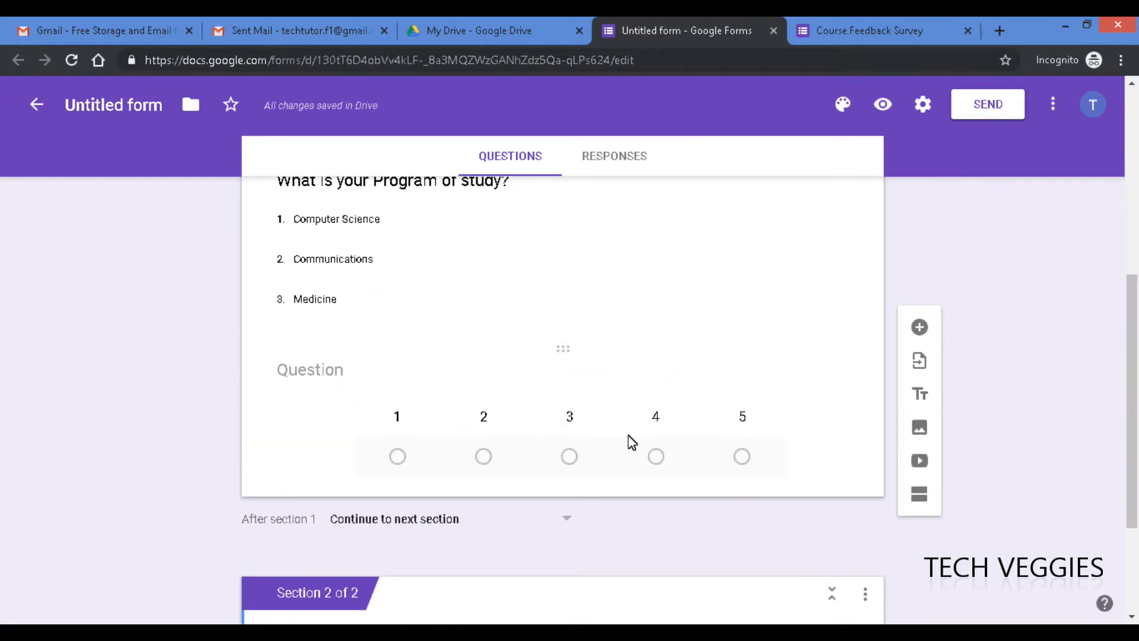
left_click(316, 367)
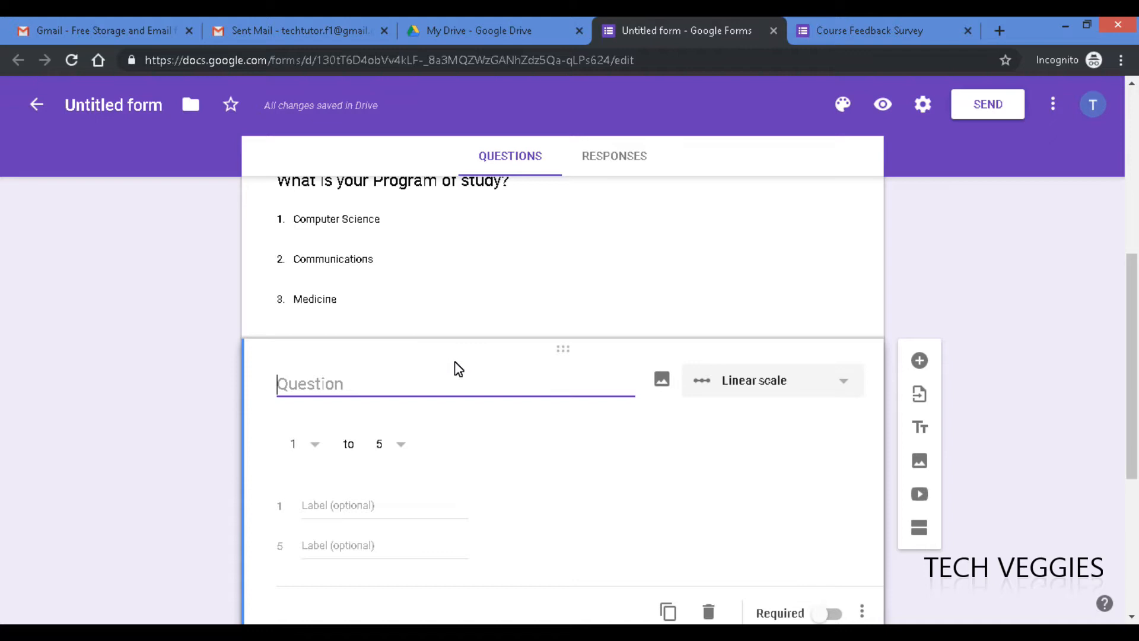
left_click_drag(472, 353, 465, 310)
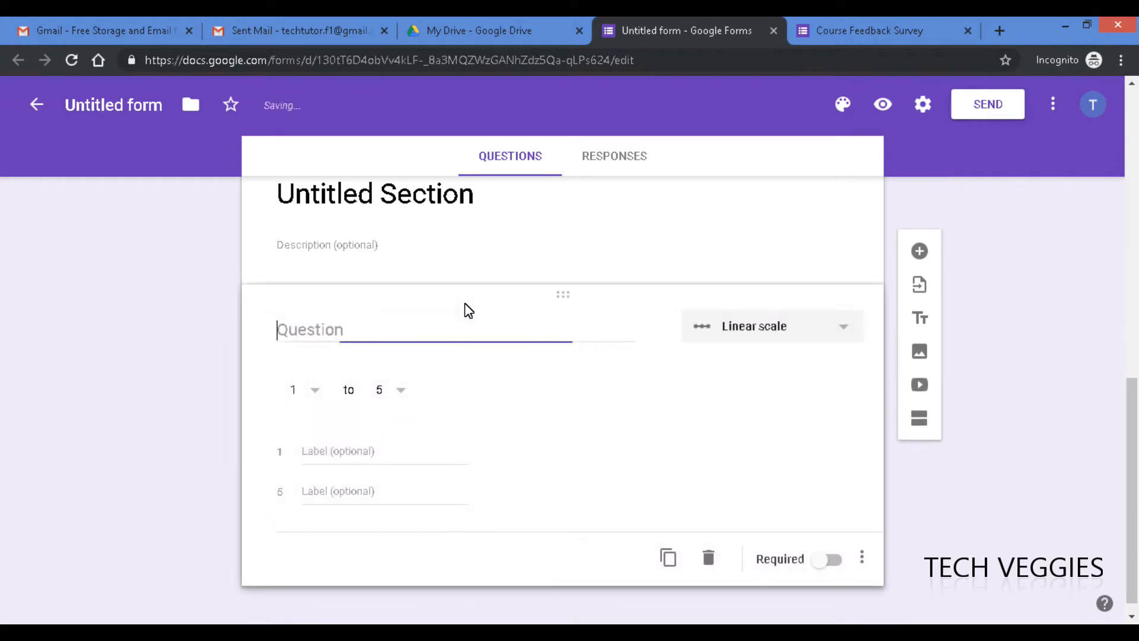
- Describe section 2: 'On a scale of 1 to 4 (1 = Poor, 4= Excellent) please rate the following:'
left_click(345, 246)
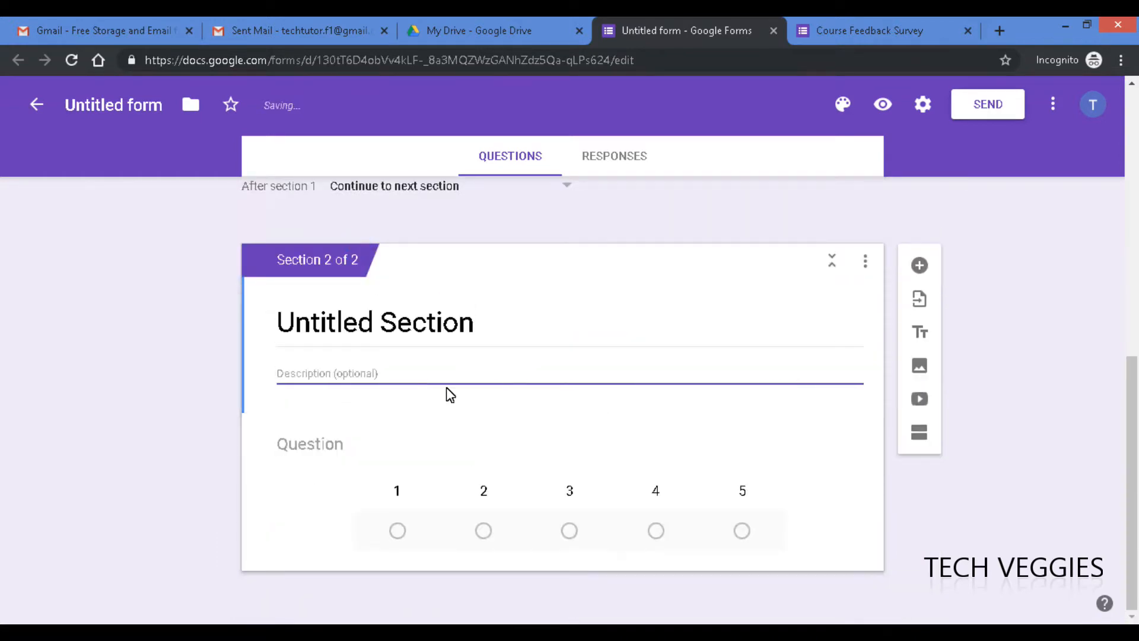
type("ON")
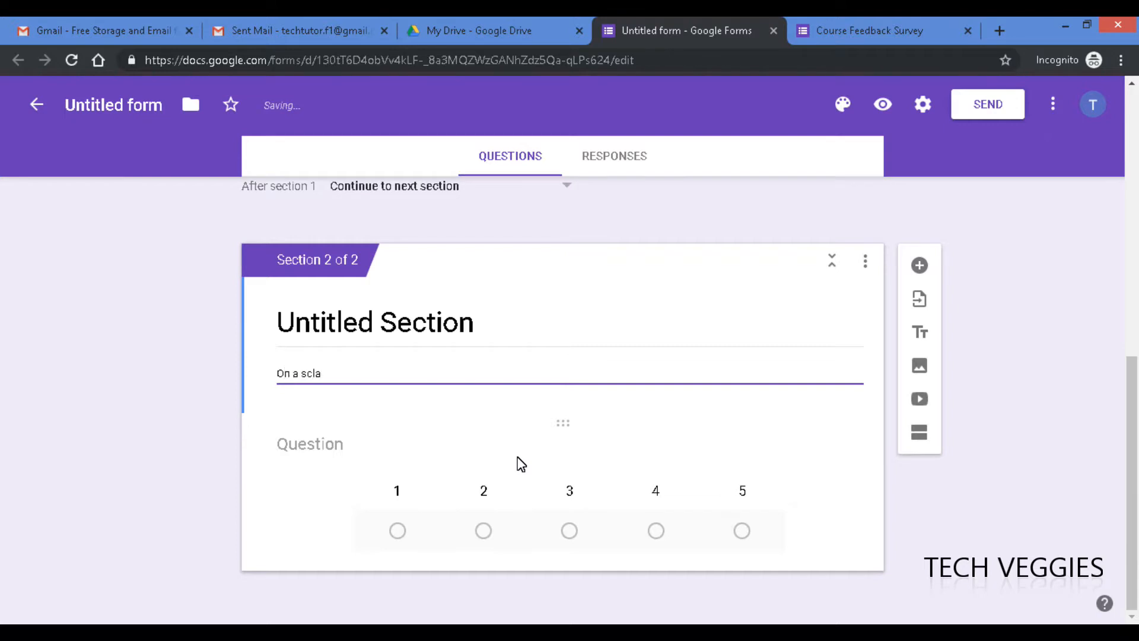
type("a scal")
type("=")
type(" (1 =")
type(" Poor,")
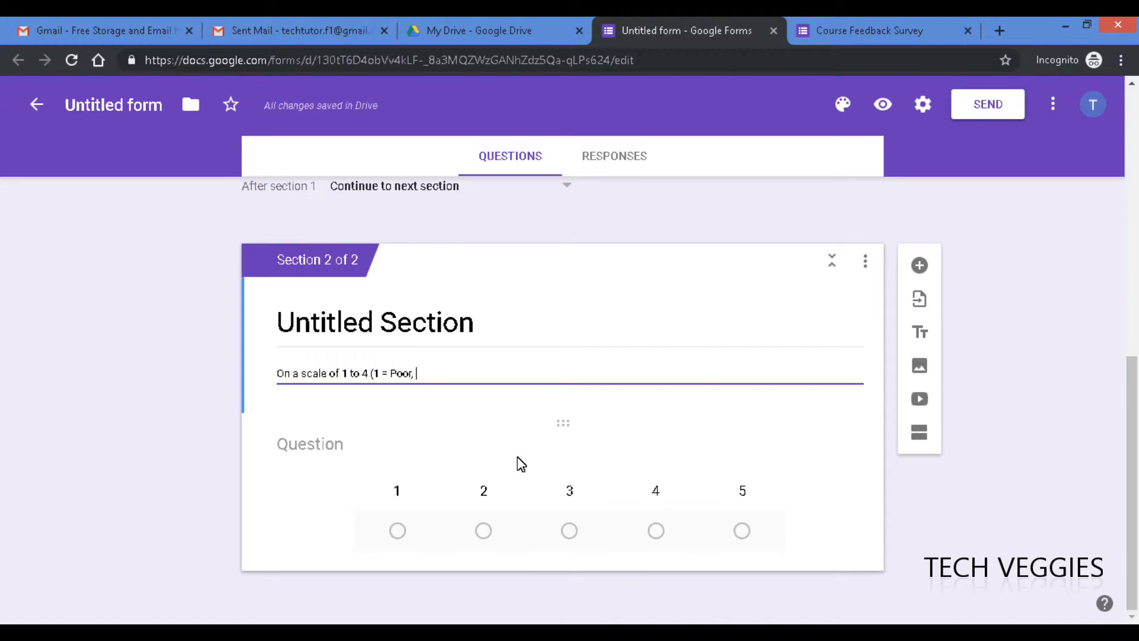
type("4")
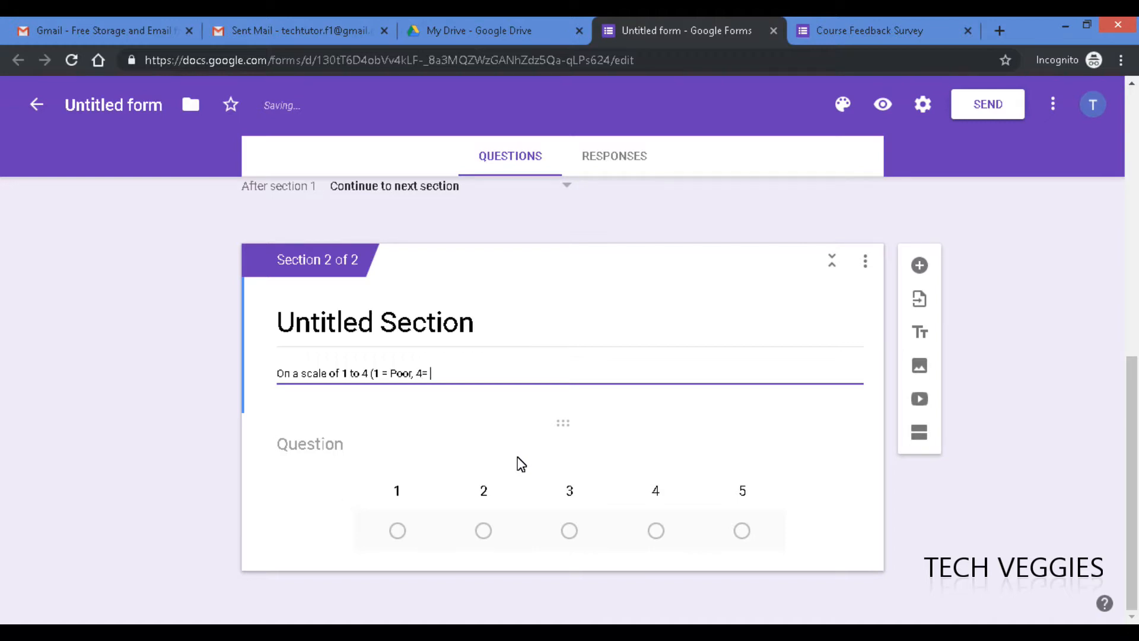
type("= Excellent")
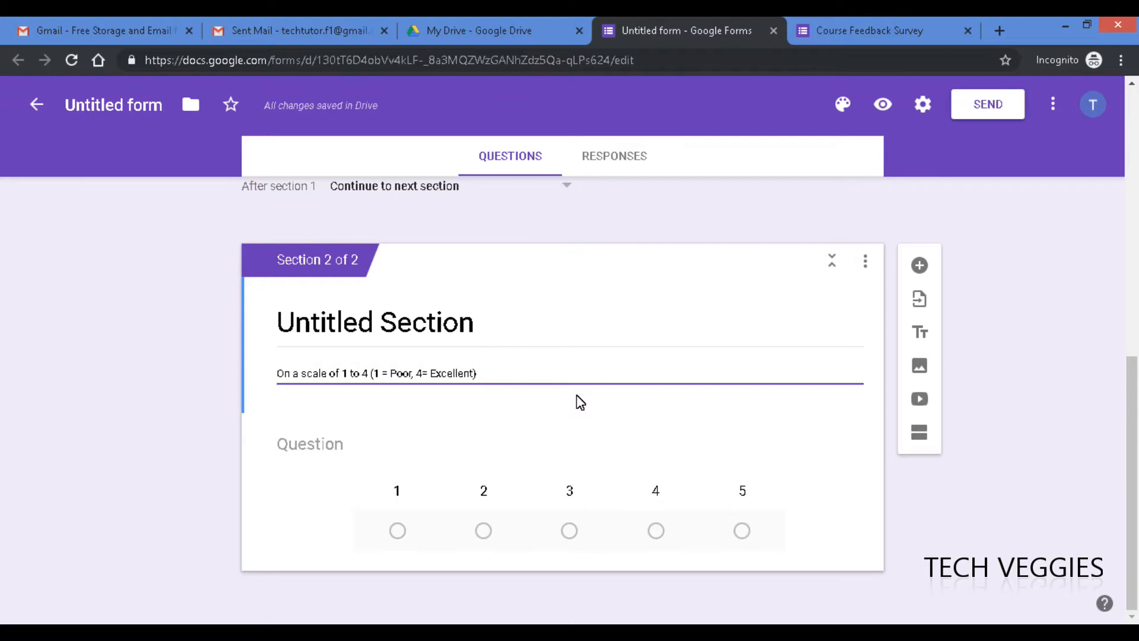
type("pl")
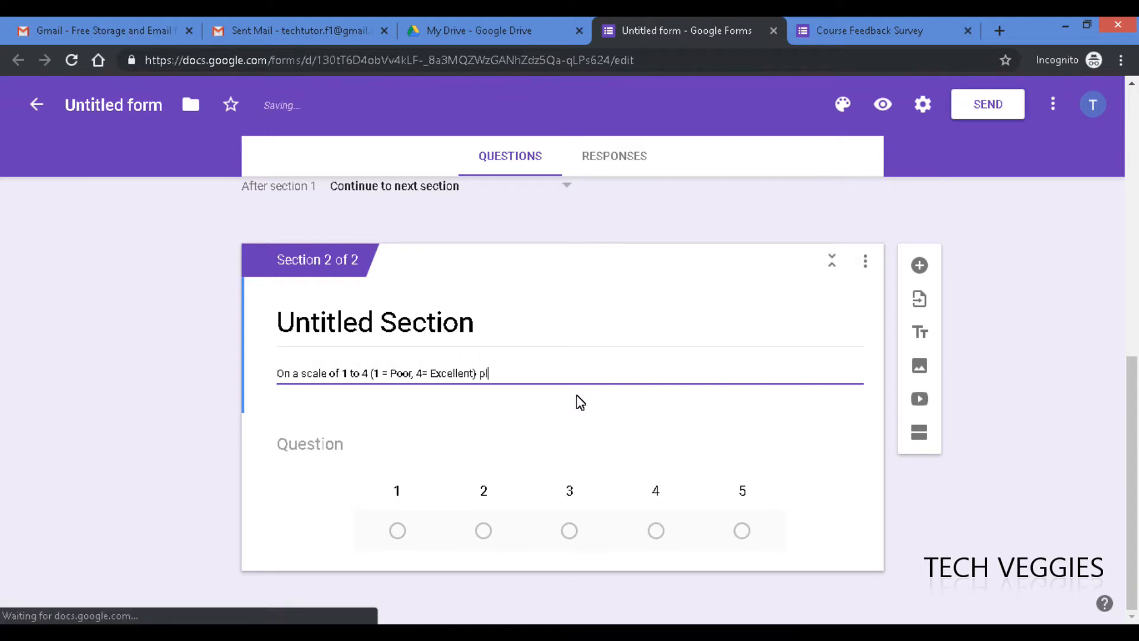
type("ease rat")
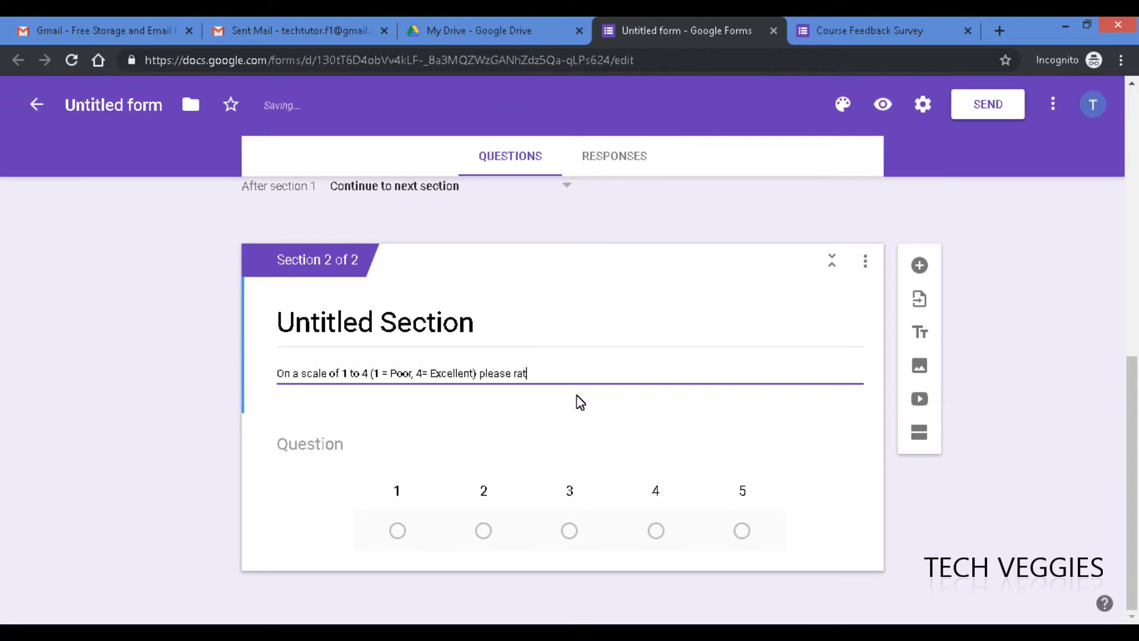
type("e the following:")
- Title the section's question 'Instructor' and set its type to Linear scale
left_click(309, 448)
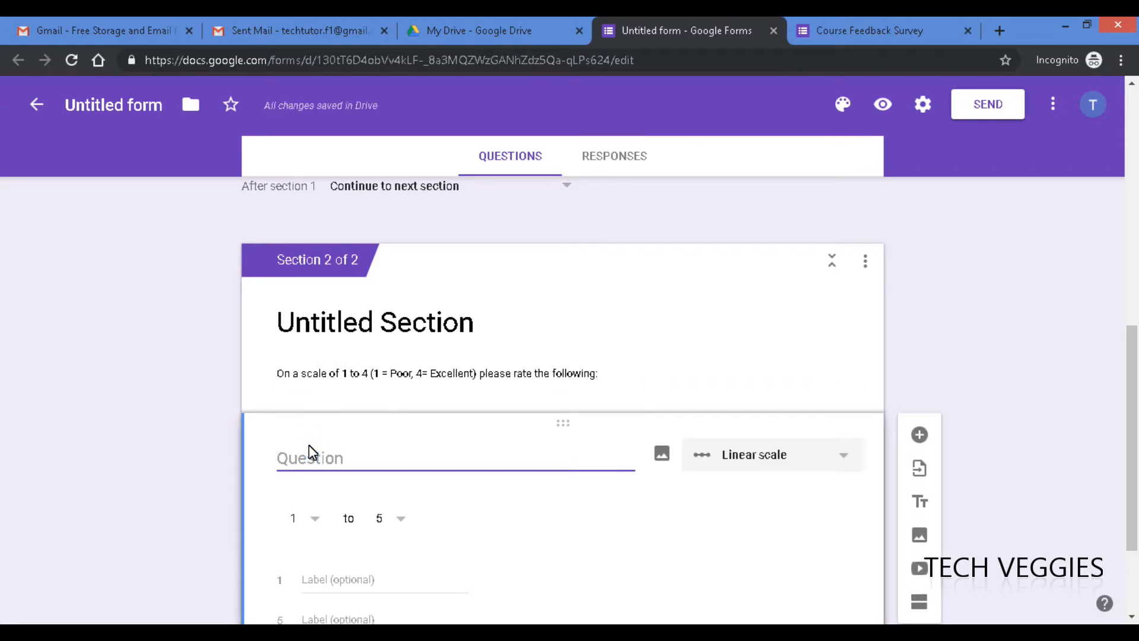
type("Instrucotr")
key("BackSpace")
key("BackSpace")
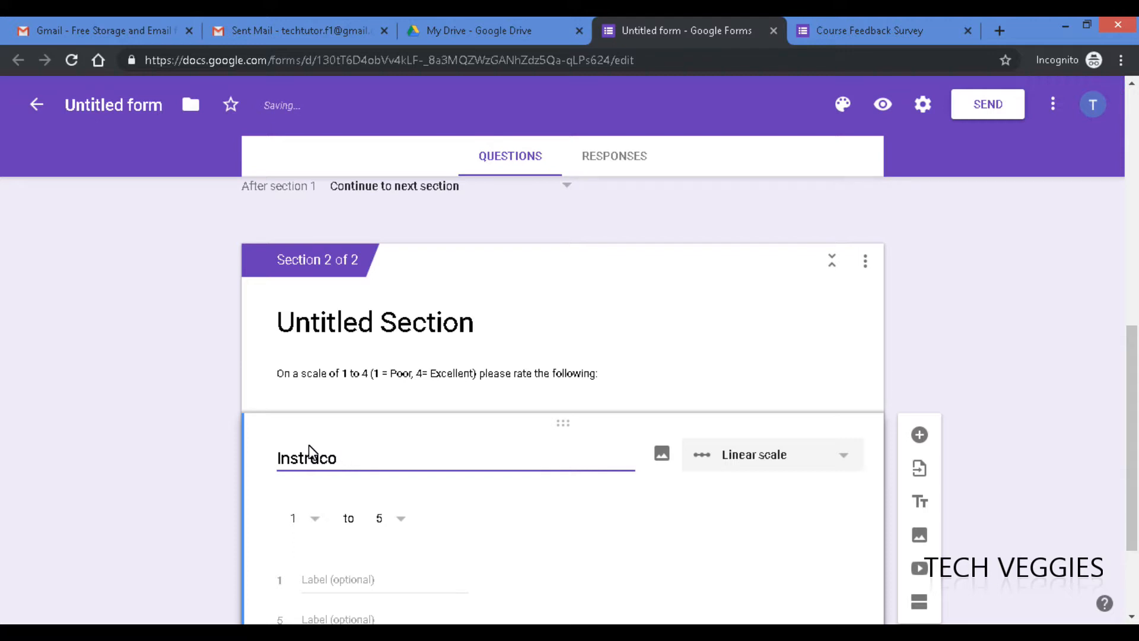
type("tor")
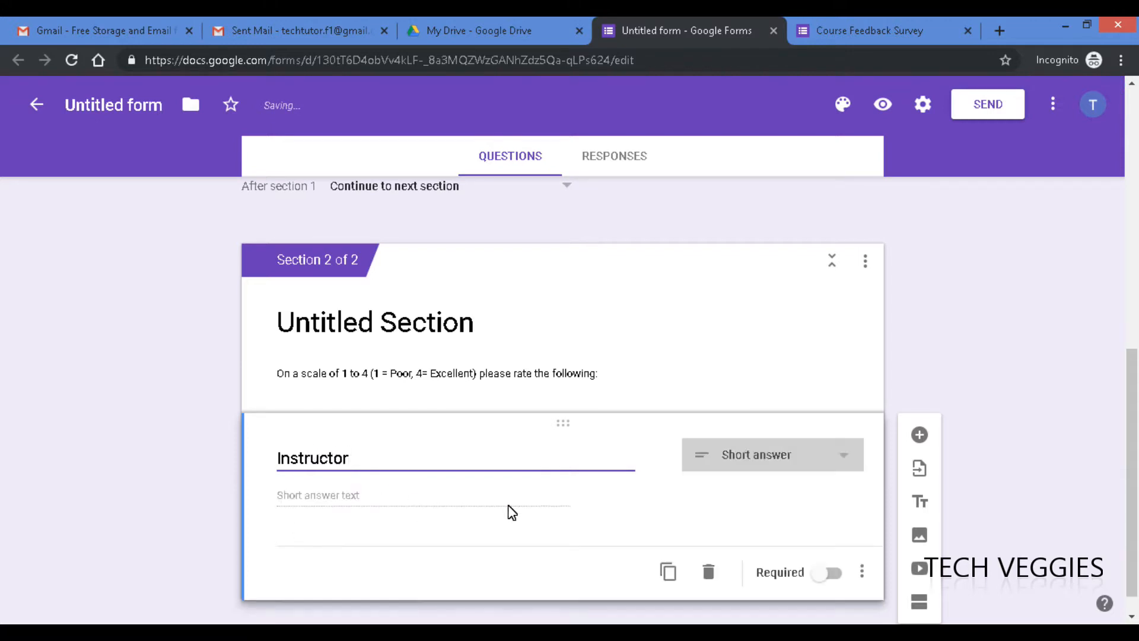
left_click_drag(1134, 393, 1122, 407)
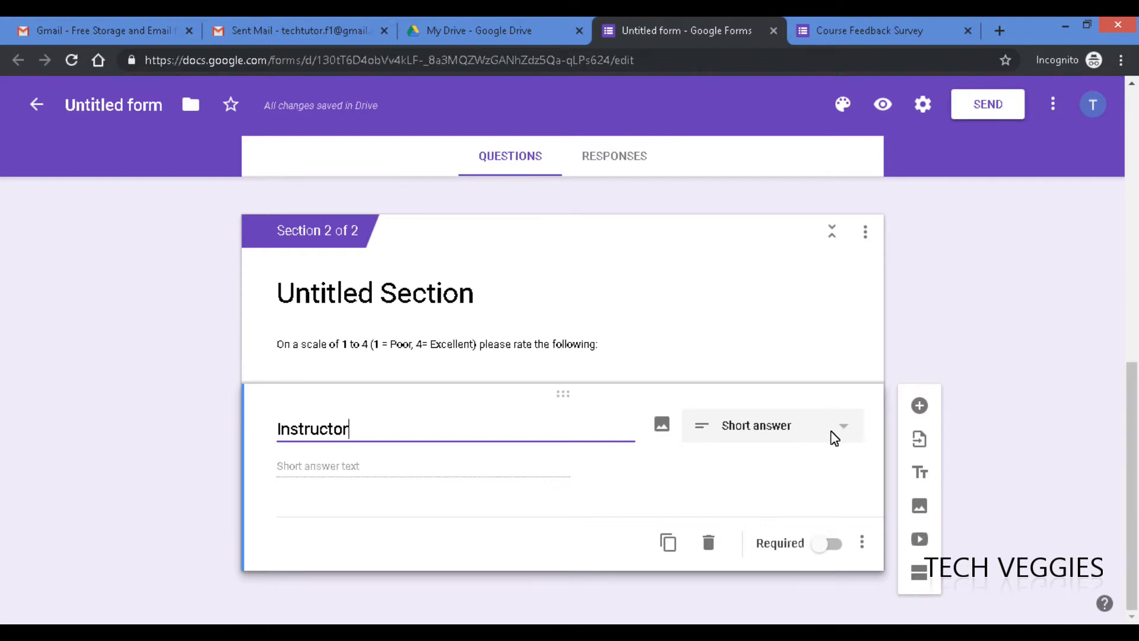
left_click(845, 437)
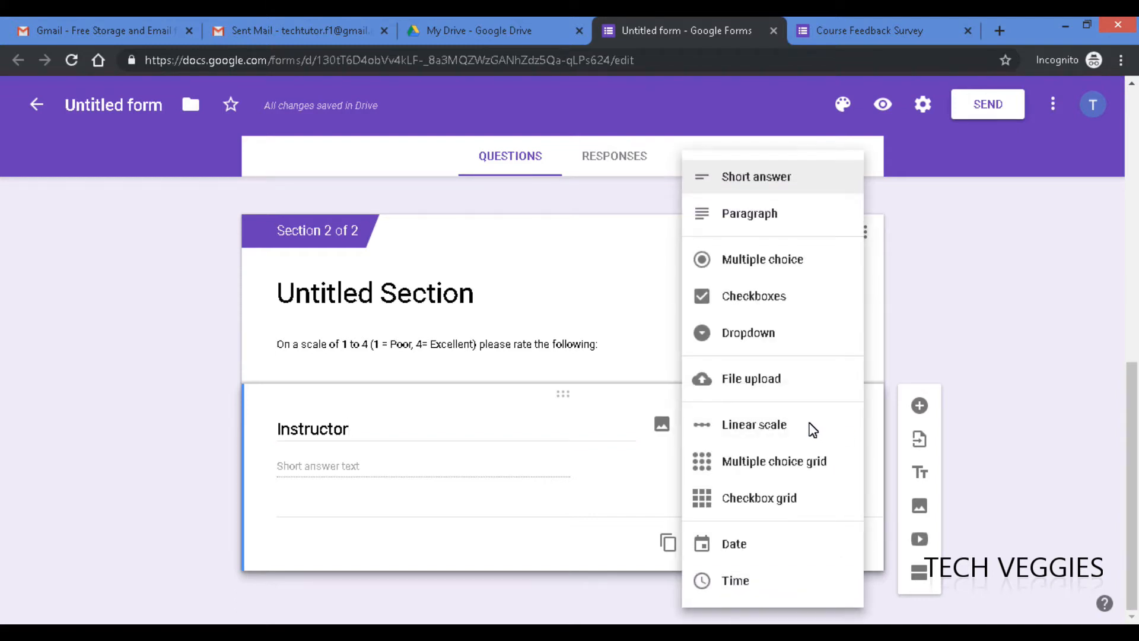
left_click(776, 428)
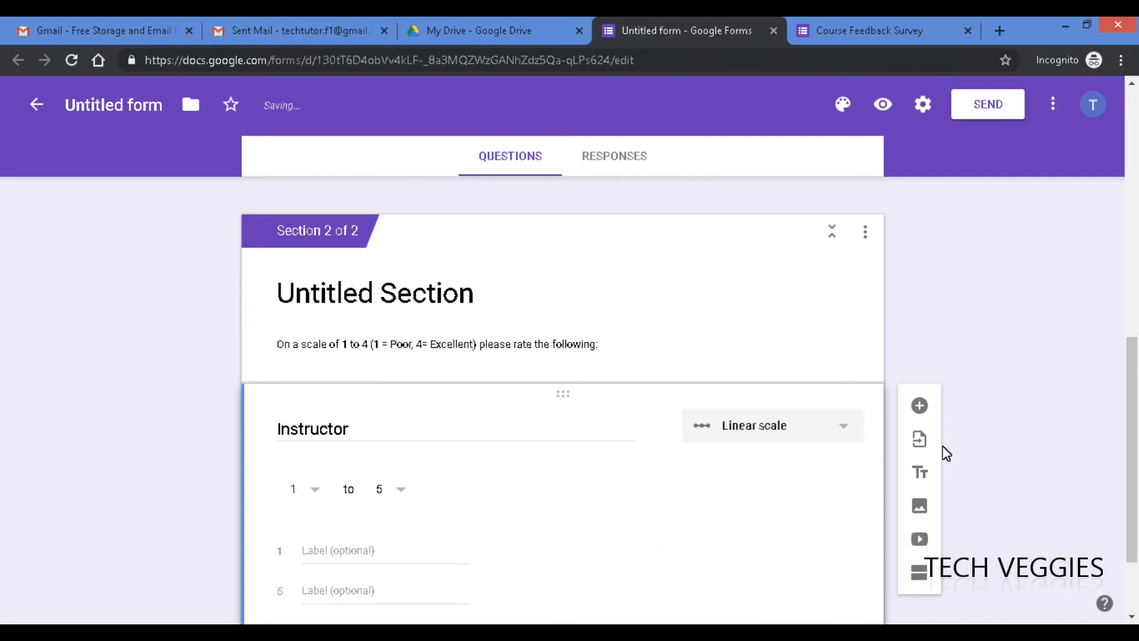
scroll(1129, 395, "down", 2)
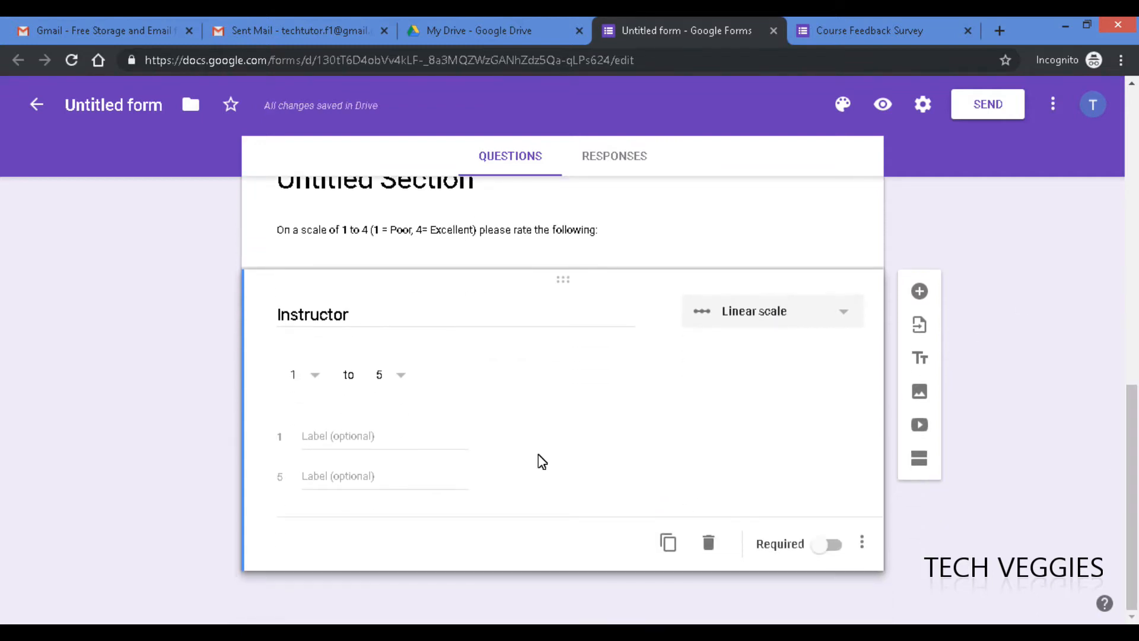
- Make the Instructor scale run 1 to 4, labelled Poor and Excellent
left_click(399, 378)
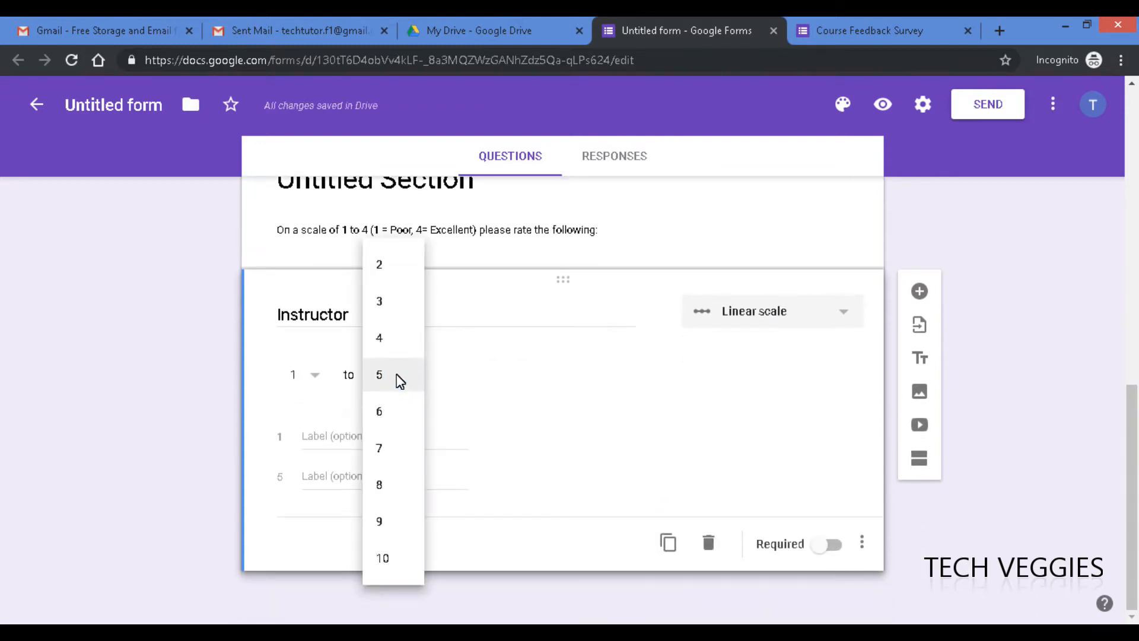
left_click(385, 337)
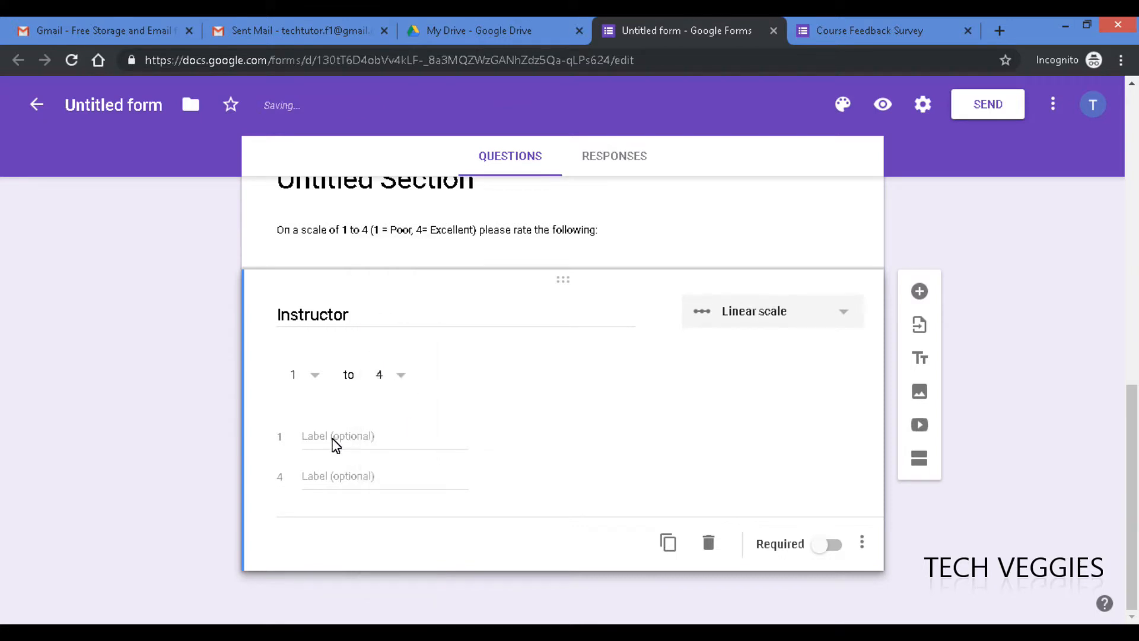
left_click(309, 438)
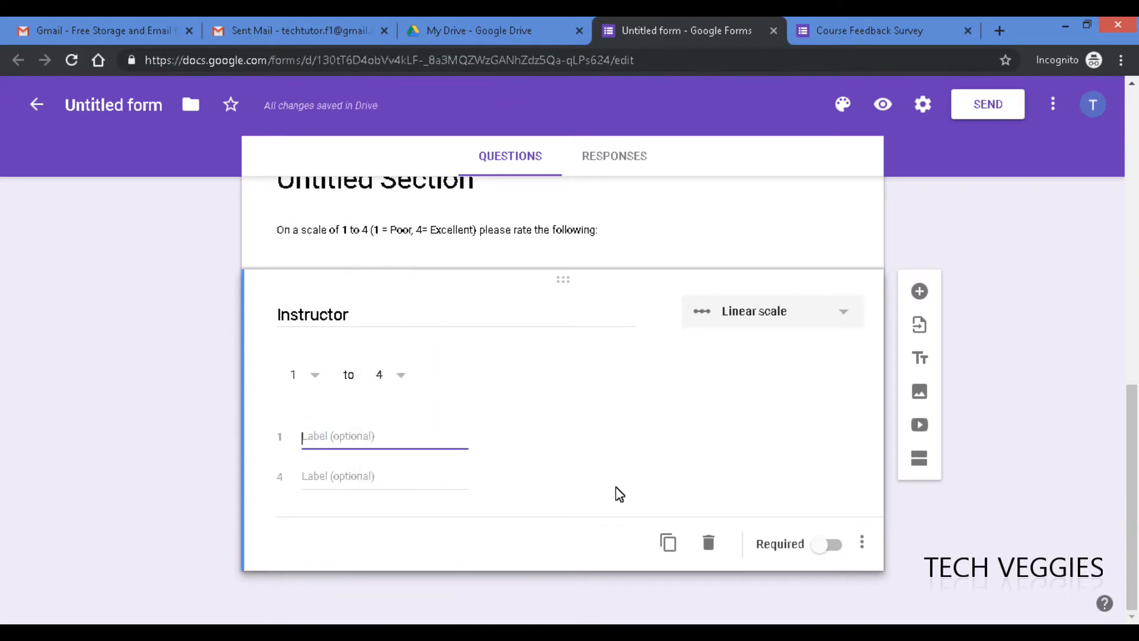
type("Poor")
left_click(329, 478)
type("Excellent")
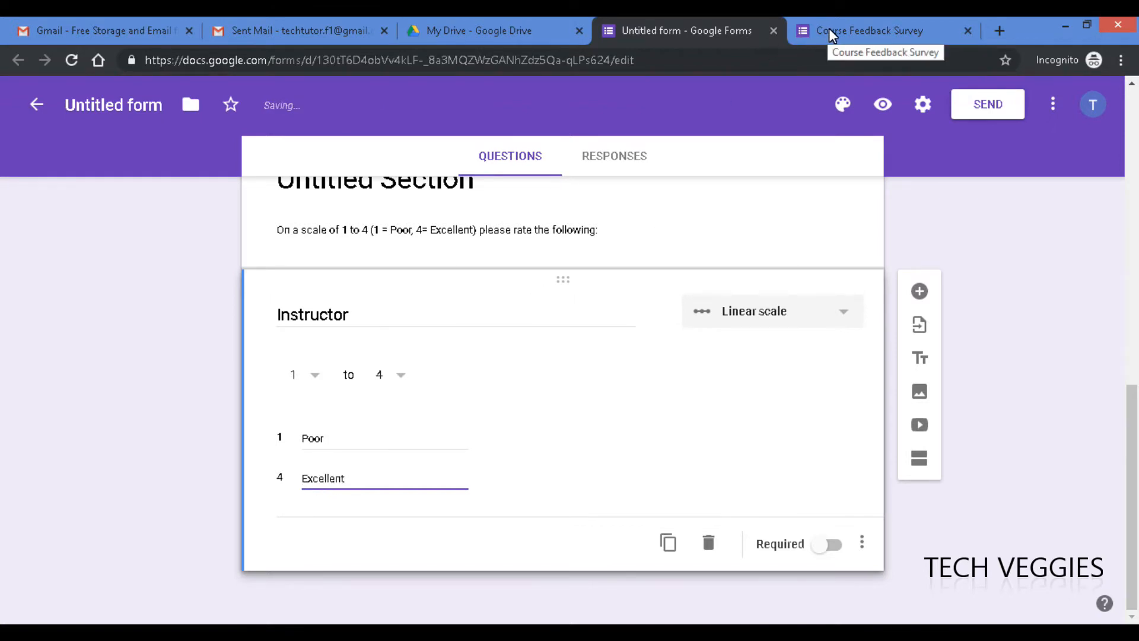
left_click(828, 27)
- Reload the live survey, check the Instructor Poor–Excellent scale on page two, and return to the editor
left_click(617, 58)
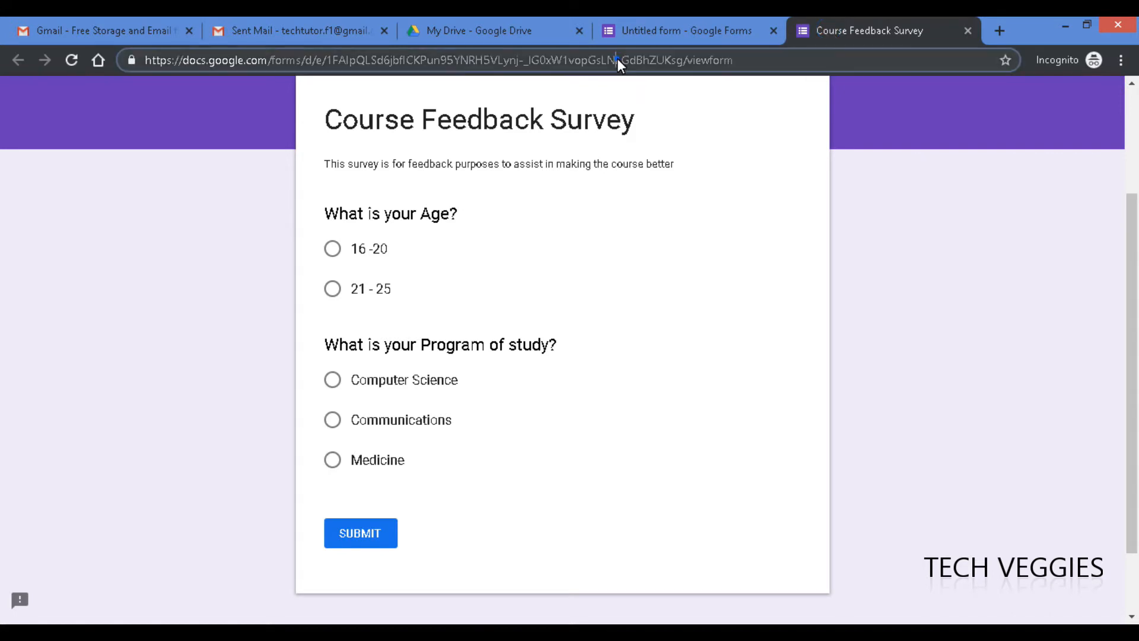
key("Return")
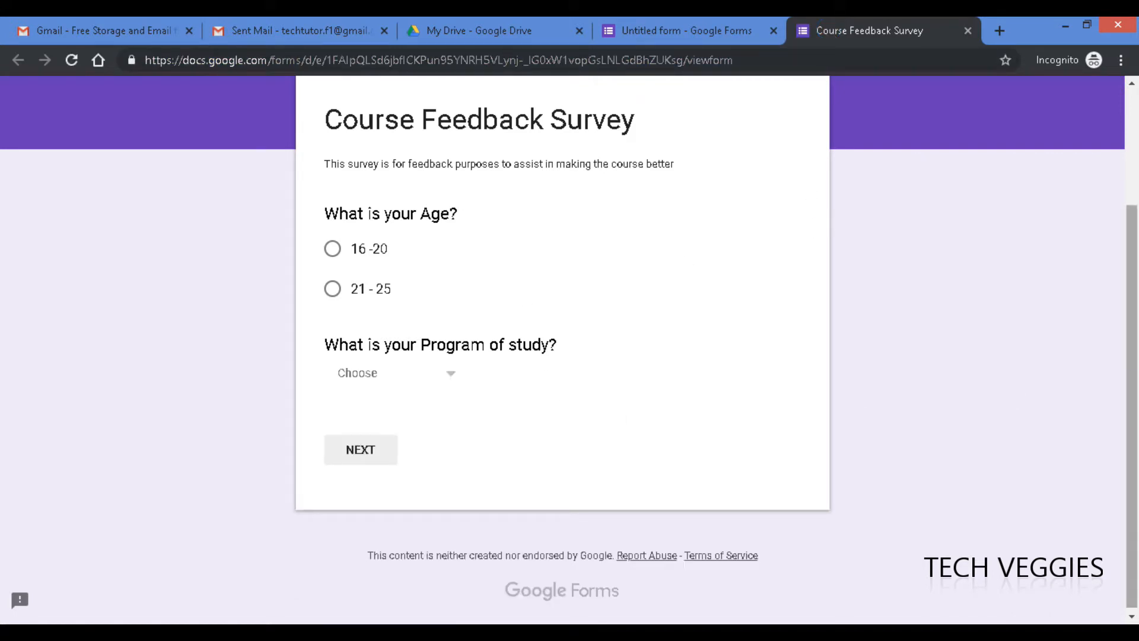
left_click_drag(1135, 342, 1136, 300)
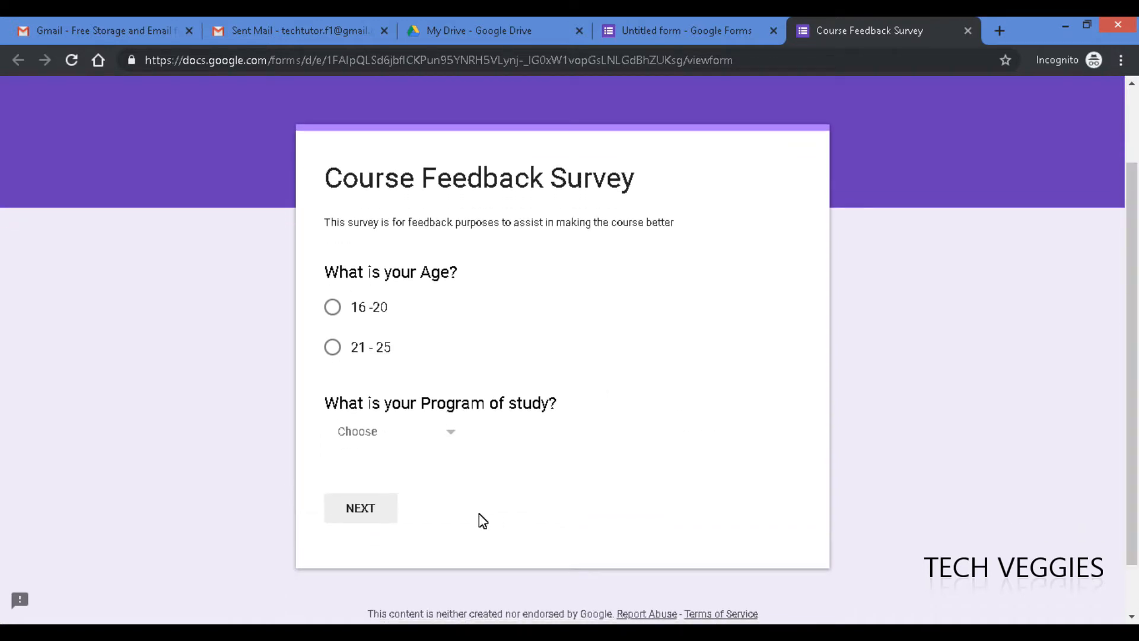
left_click(362, 512)
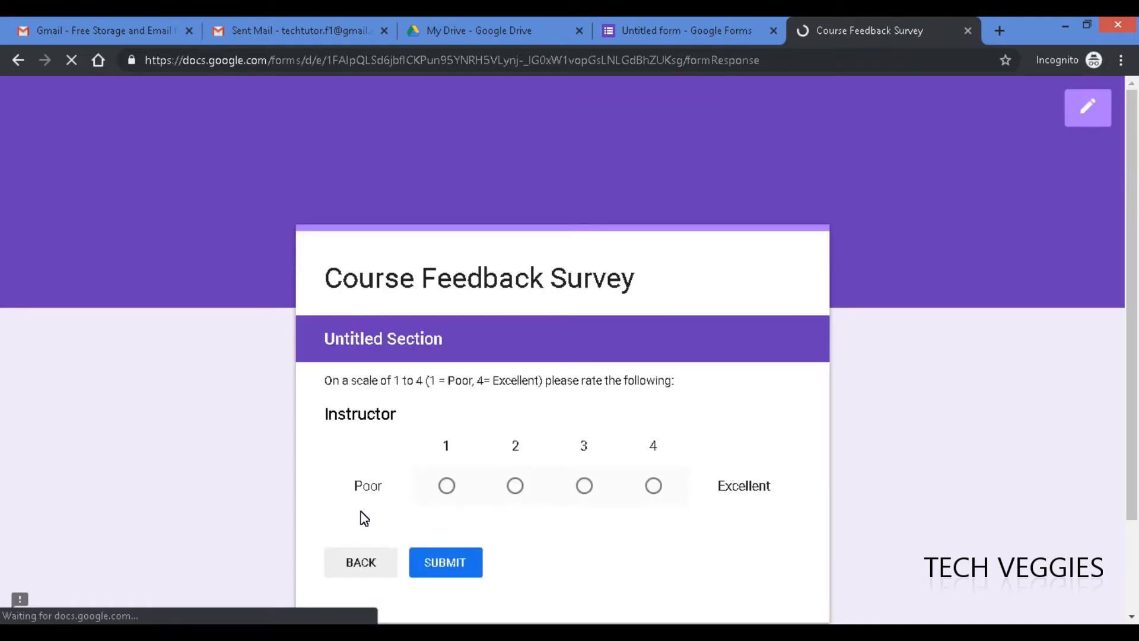
scroll(1135, 202, "down", 2)
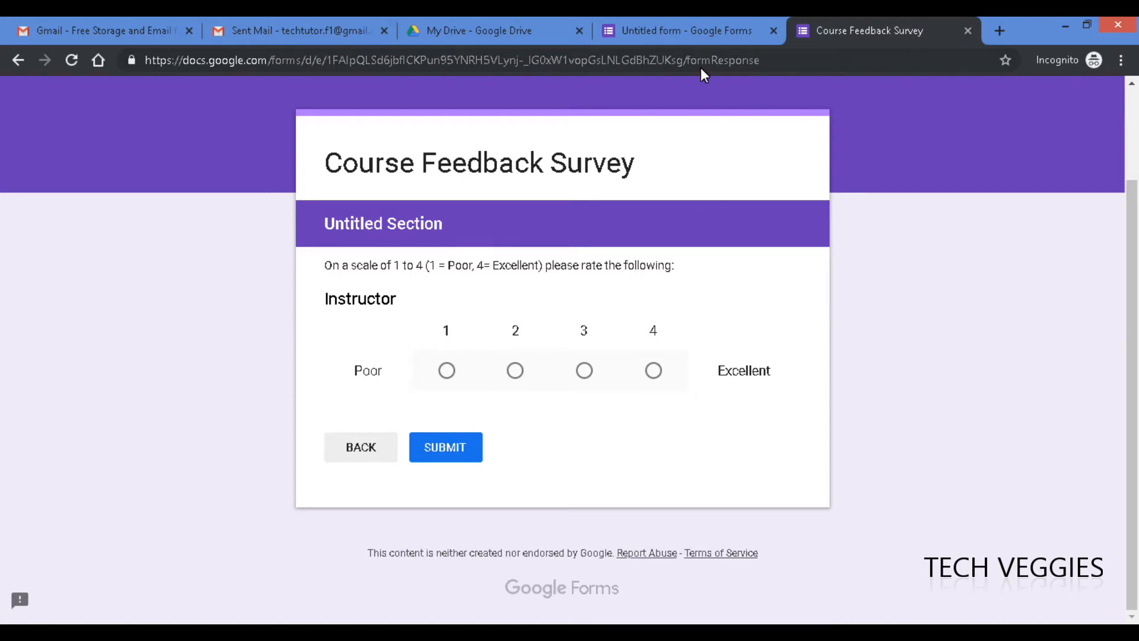
left_click(671, 34)
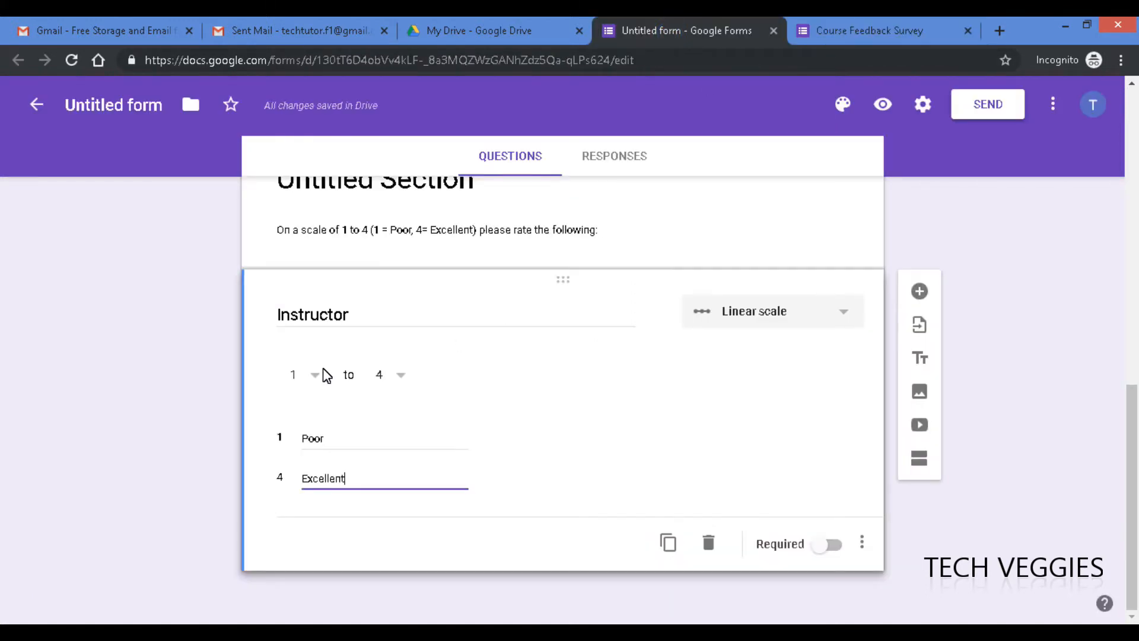
- Make Instructor required and confirm its red asterisk on the live survey's rating page
left_click(836, 547)
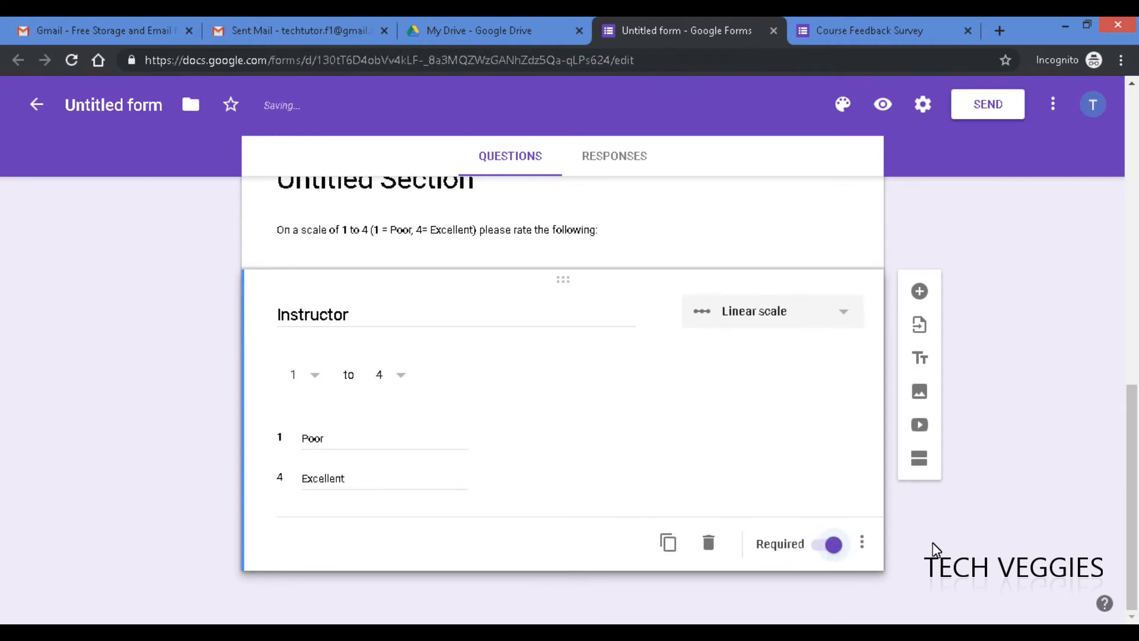
left_click_drag(1130, 521, 1129, 444)
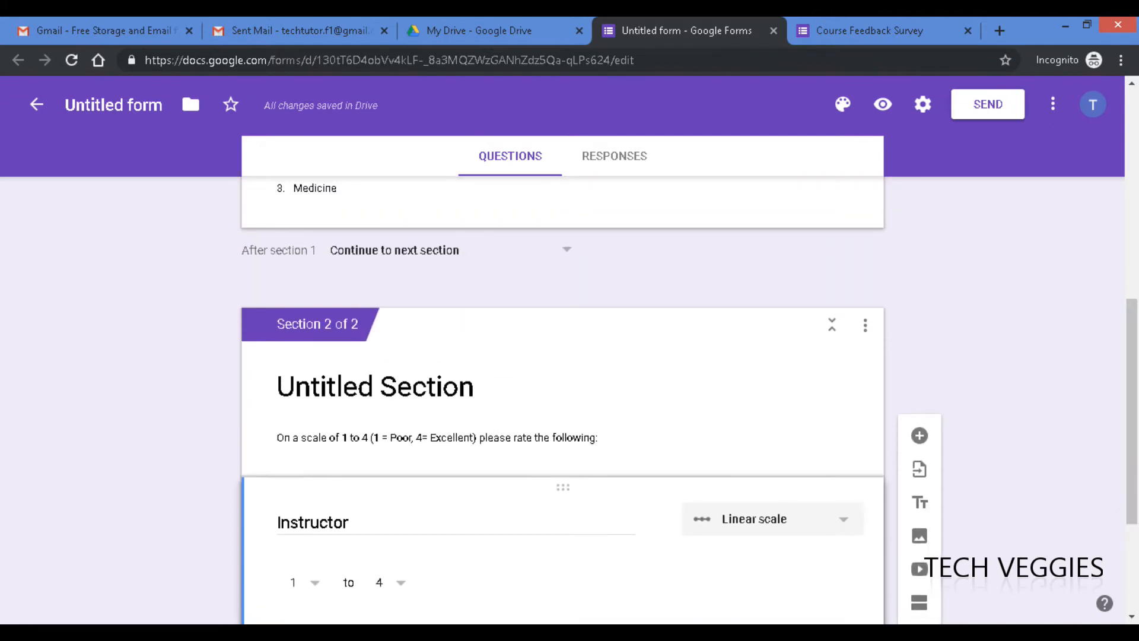
left_click(871, 30)
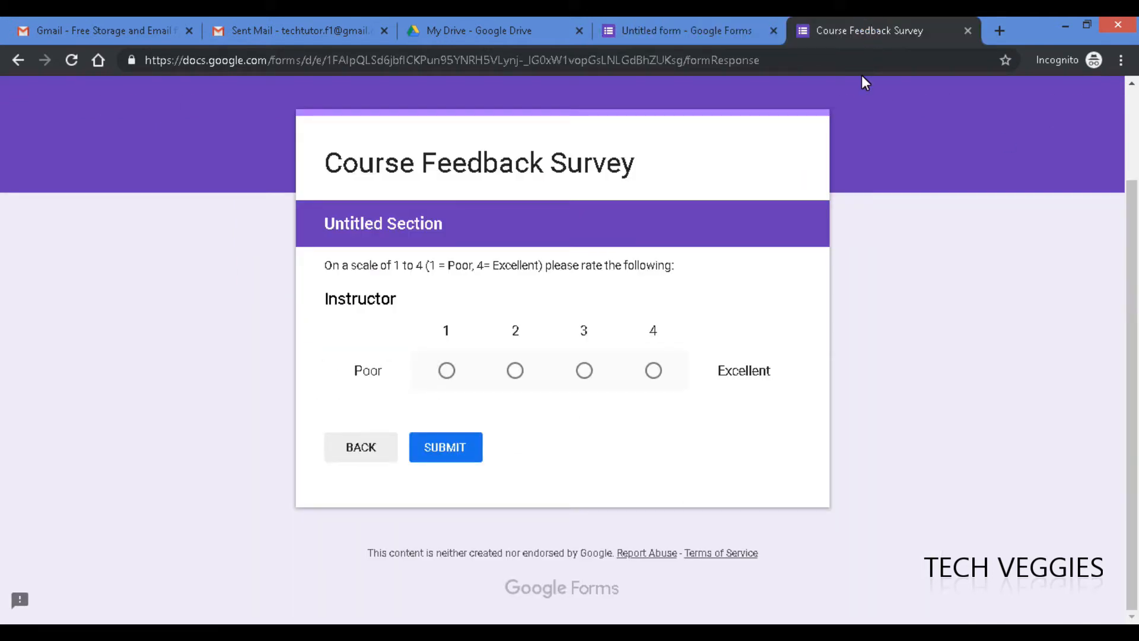
key("F5")
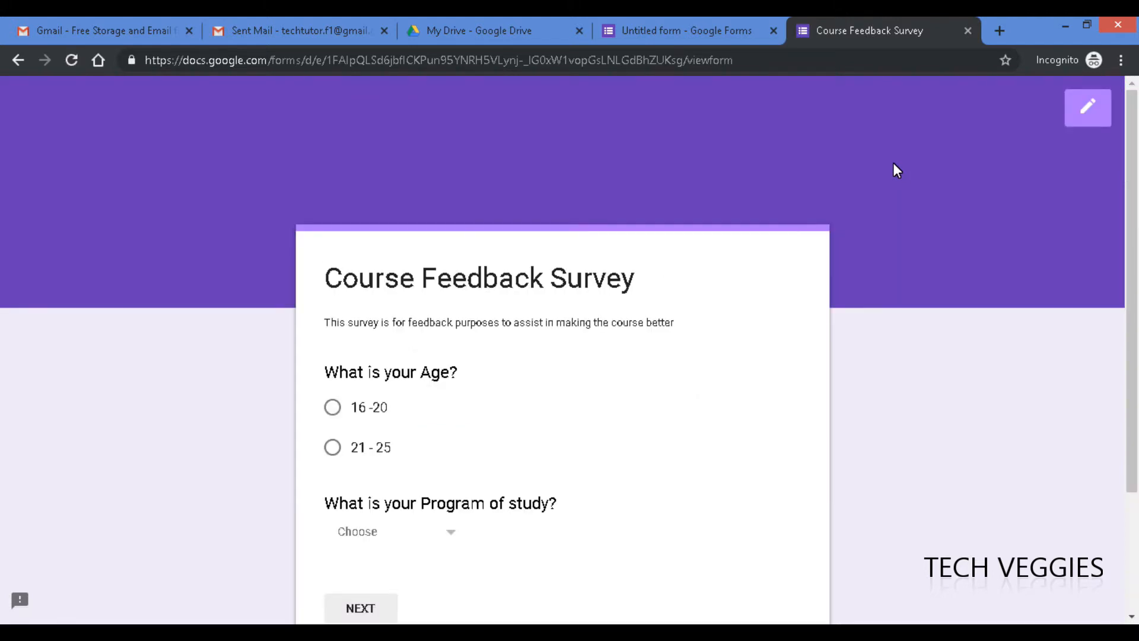
left_click_drag(1126, 212, 1126, 329)
left_click(387, 446)
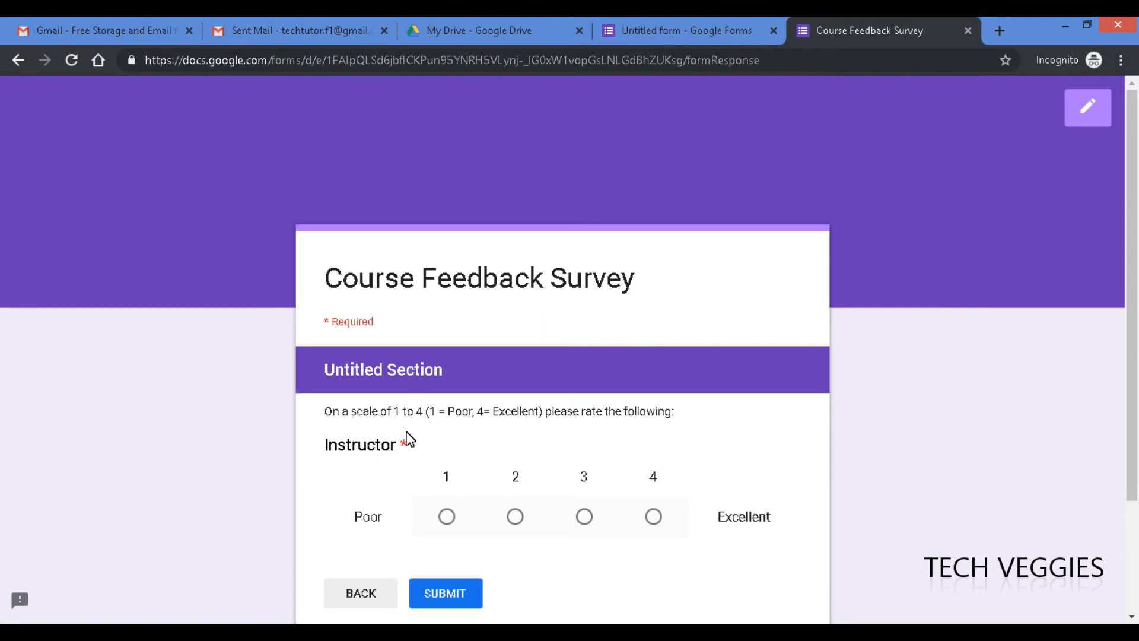
left_click_drag(1137, 337, 1138, 423)
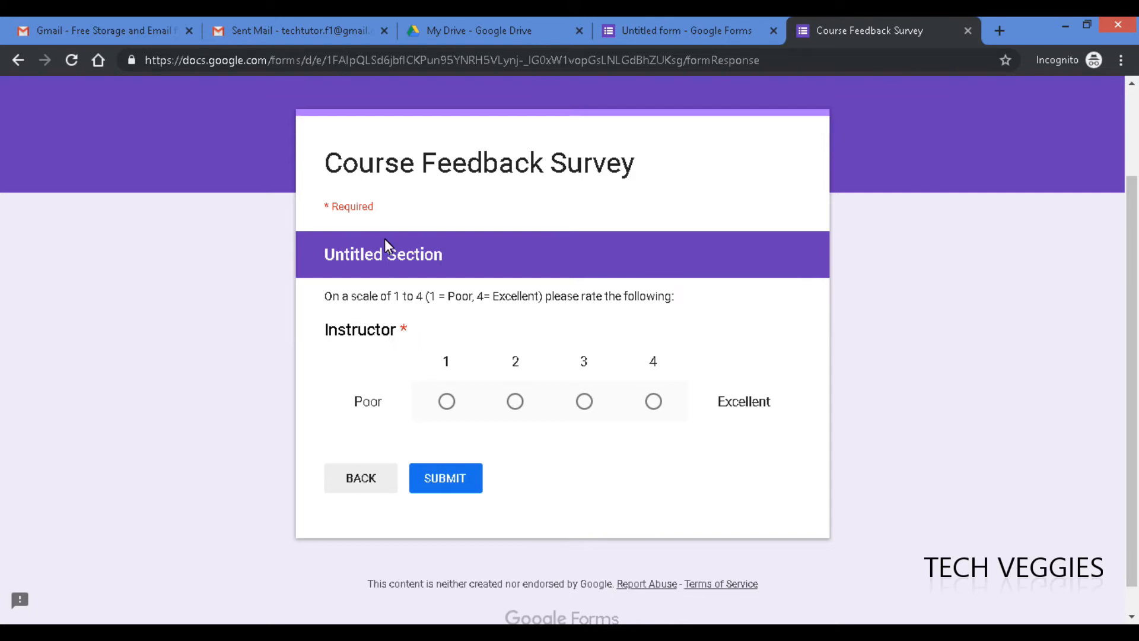
- Duplicate the Instructor question and rename the copy 'Course'
left_click(697, 24)
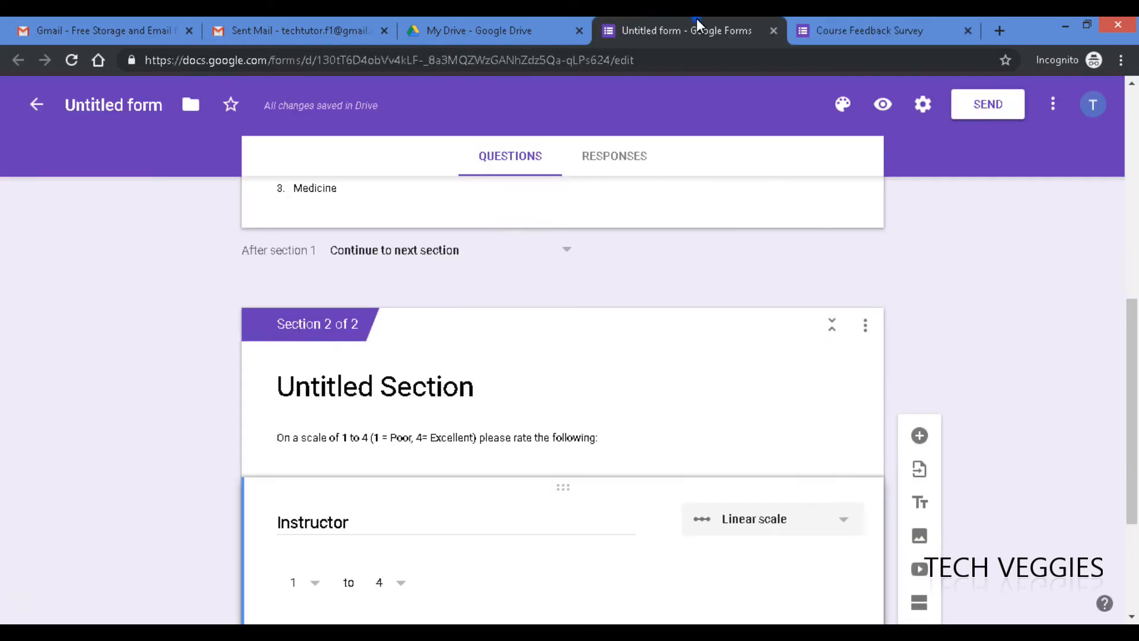
left_click_drag(1135, 338, 1135, 413)
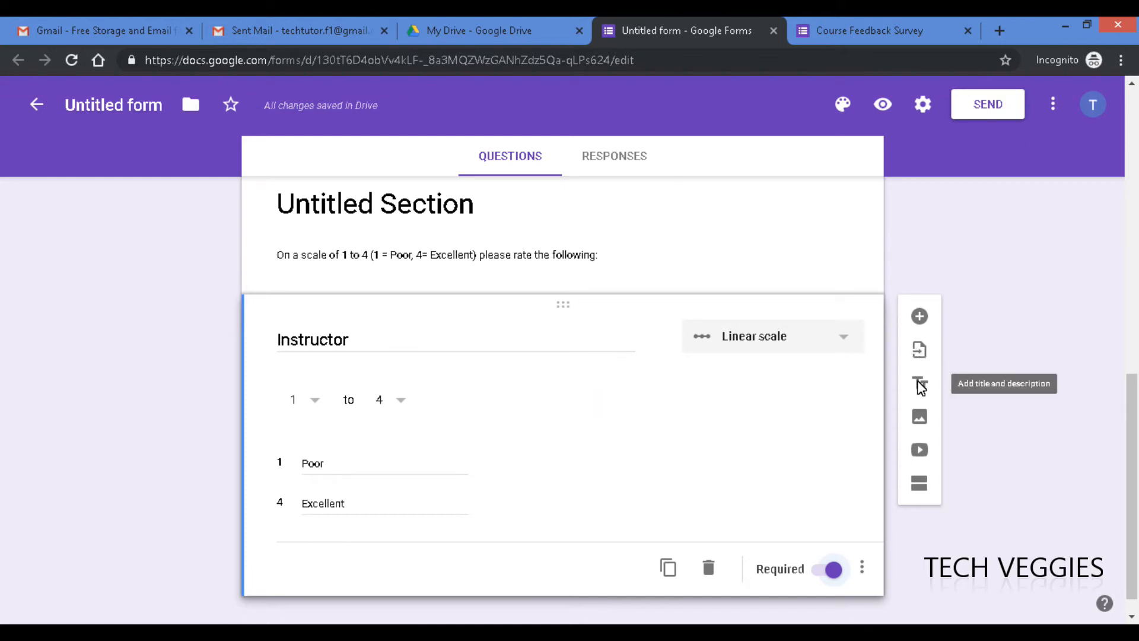
left_click(668, 567)
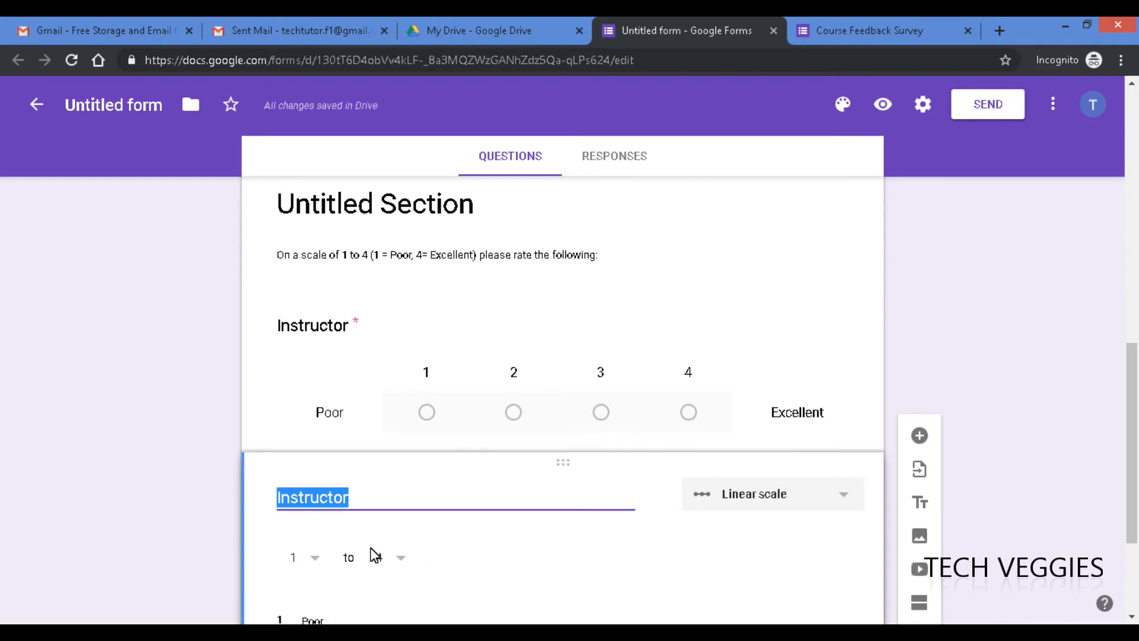
type("Course")
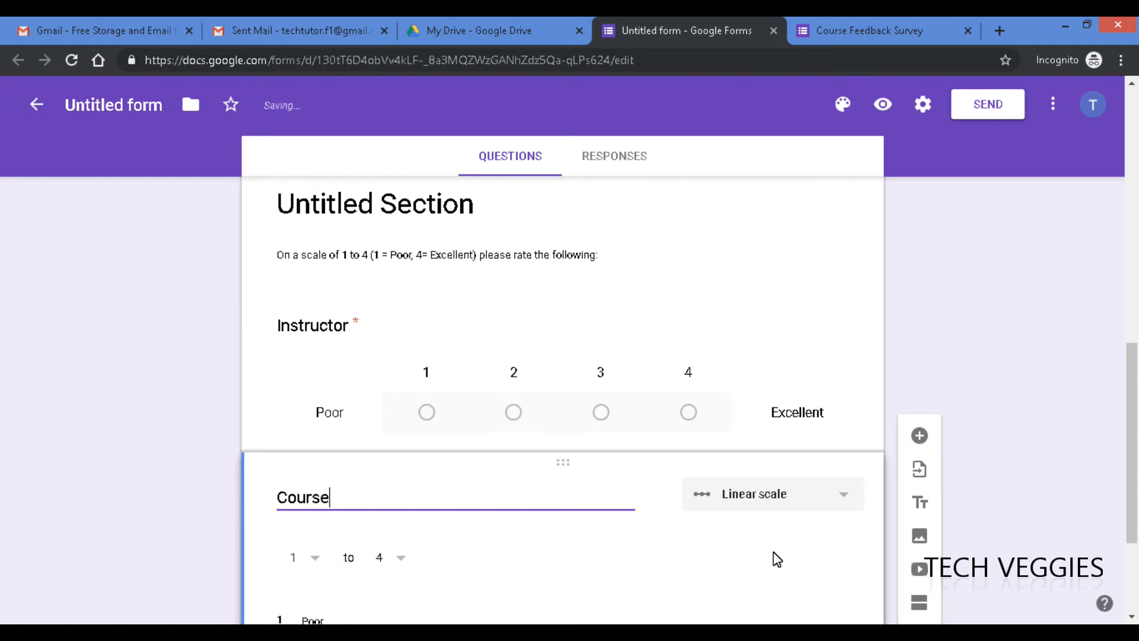
left_click_drag(1133, 478, 1136, 546)
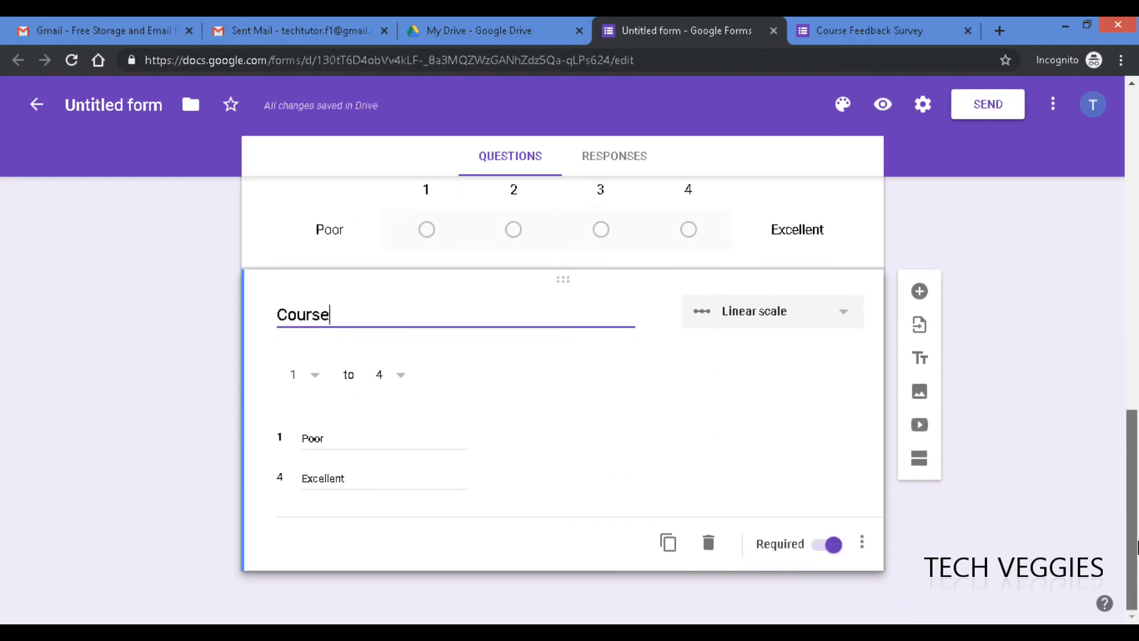
left_click_drag(1129, 537, 1098, 300)
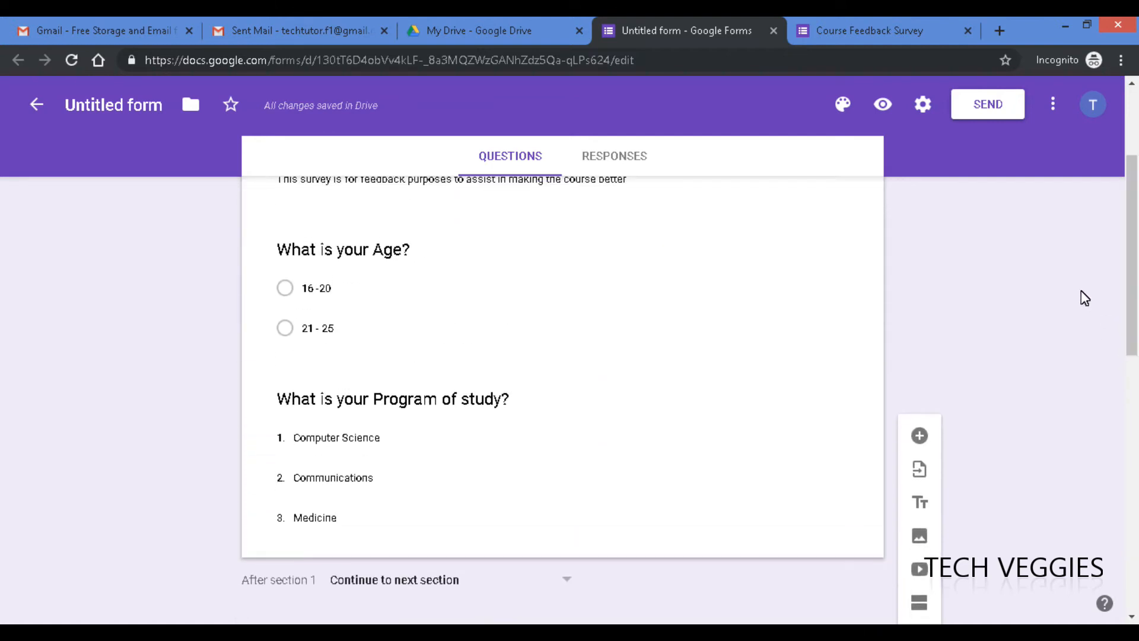
- Make the Age and Program of study questions required
left_click(315, 271)
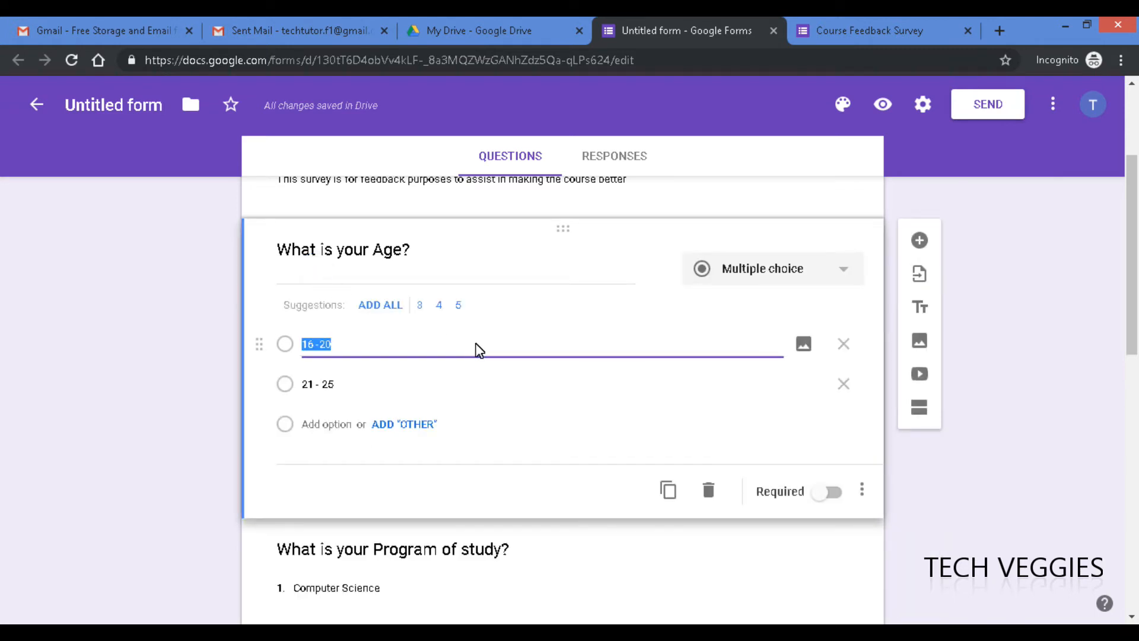
left_click(832, 492)
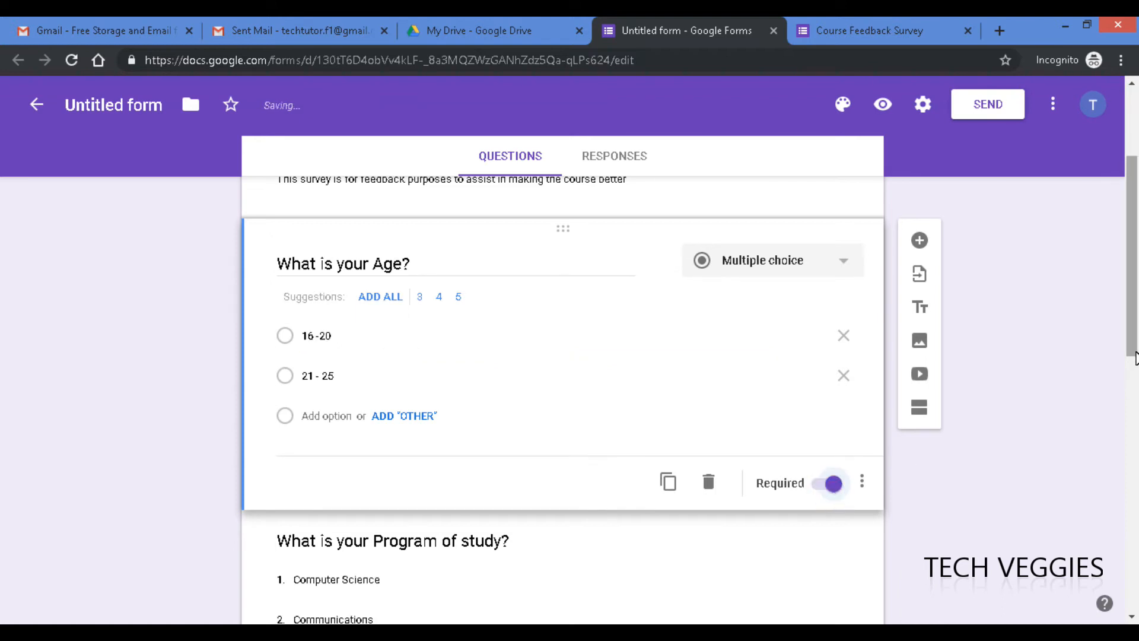
scroll(1135, 357, "down", 4)
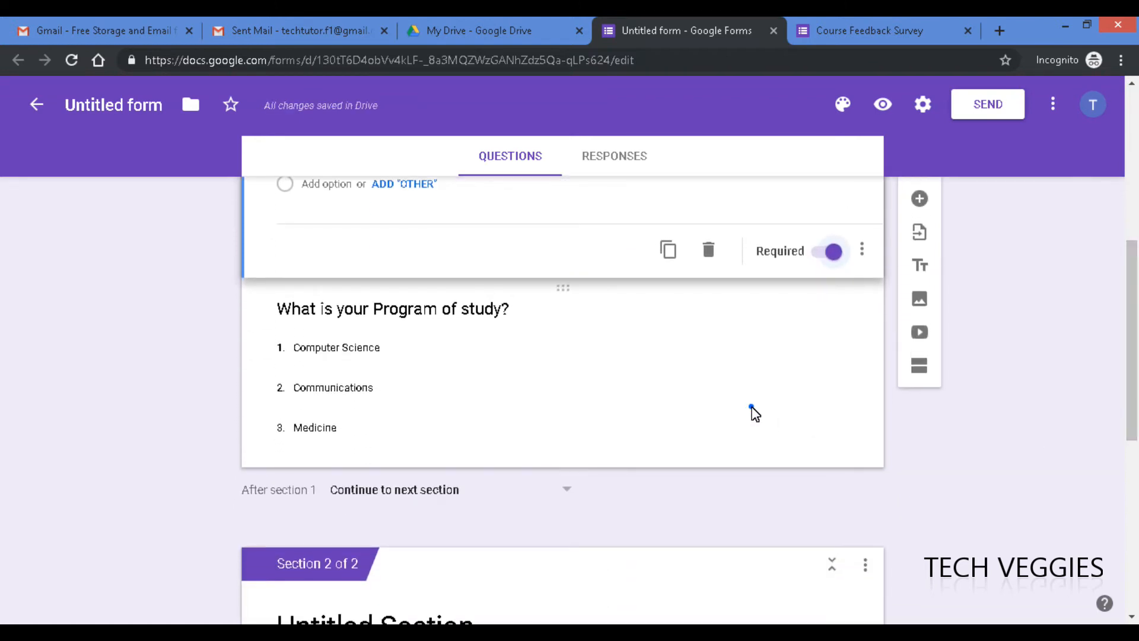
left_click(752, 409)
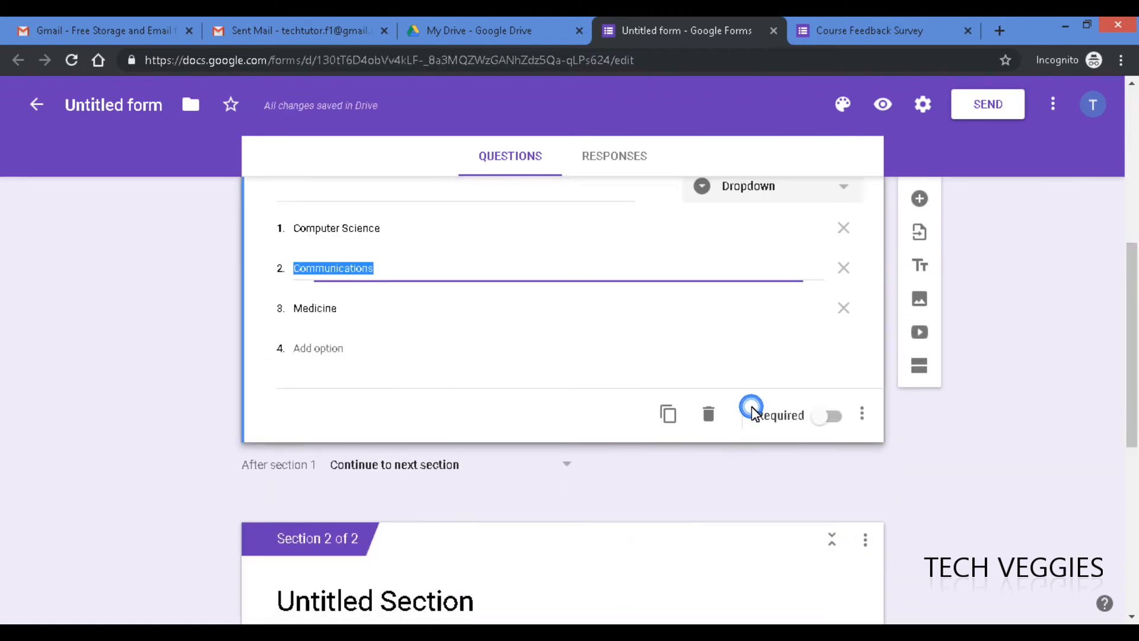
left_click(835, 410)
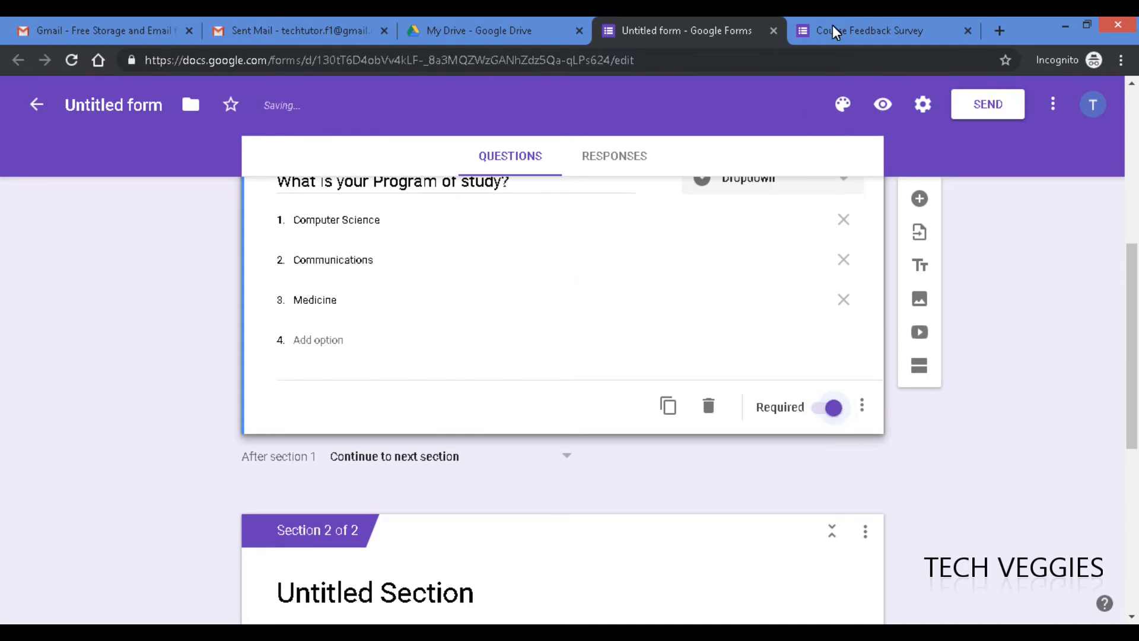
- Reload the live survey to confirm both red asterisks, then return to the editor
left_click(835, 31)
key("F5")
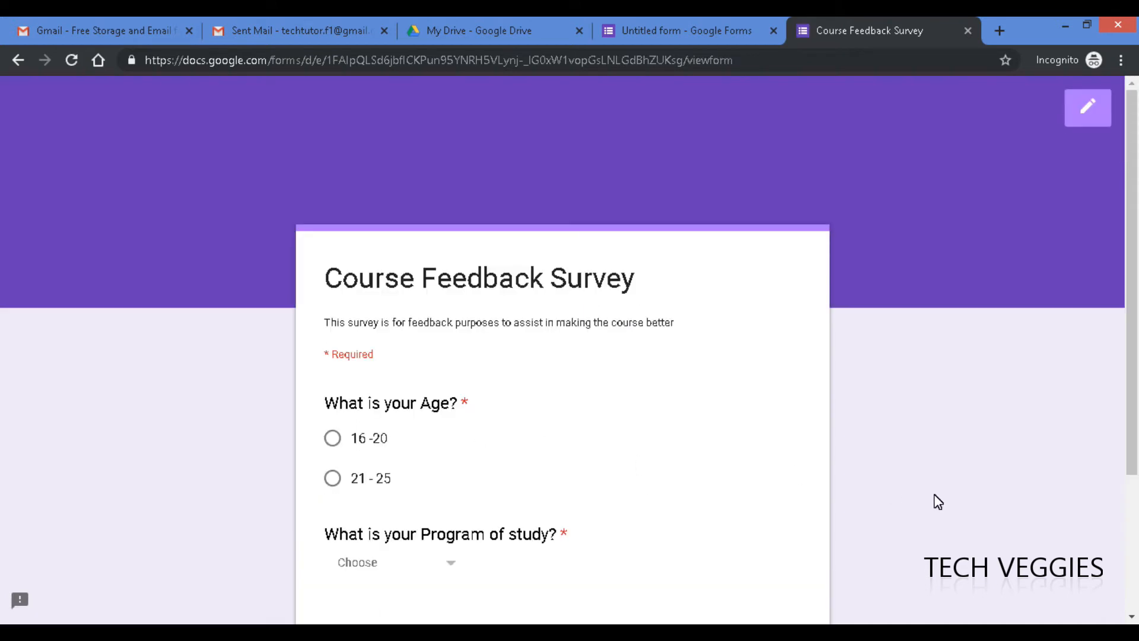
left_click_drag(1128, 453, 1136, 557)
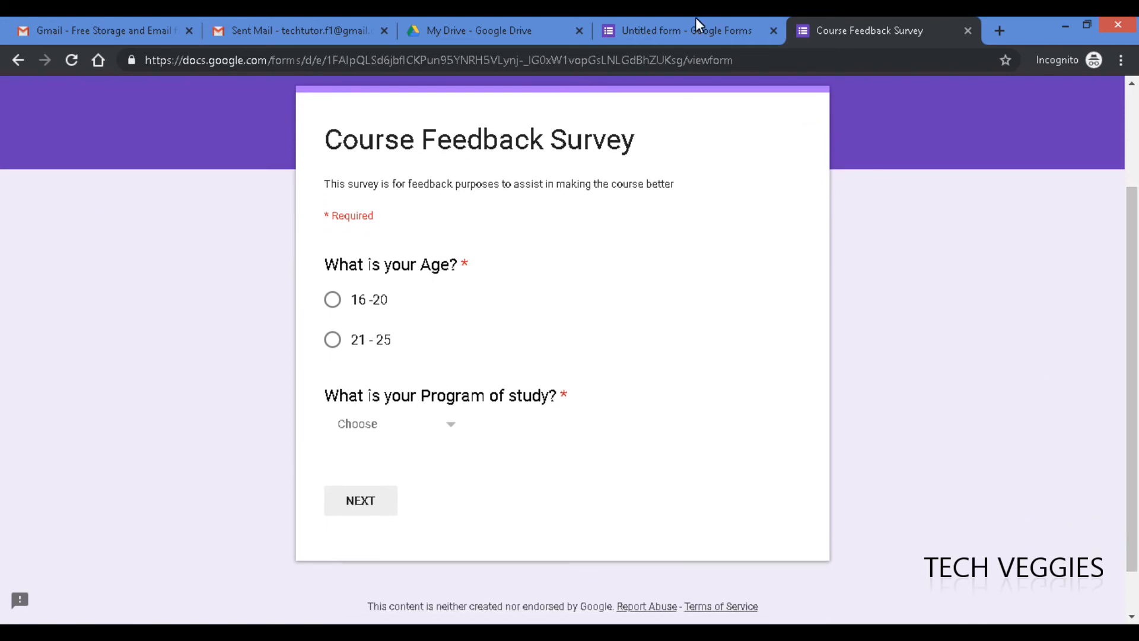
left_click(671, 27)
left_click_drag(1135, 315, 1127, 359)
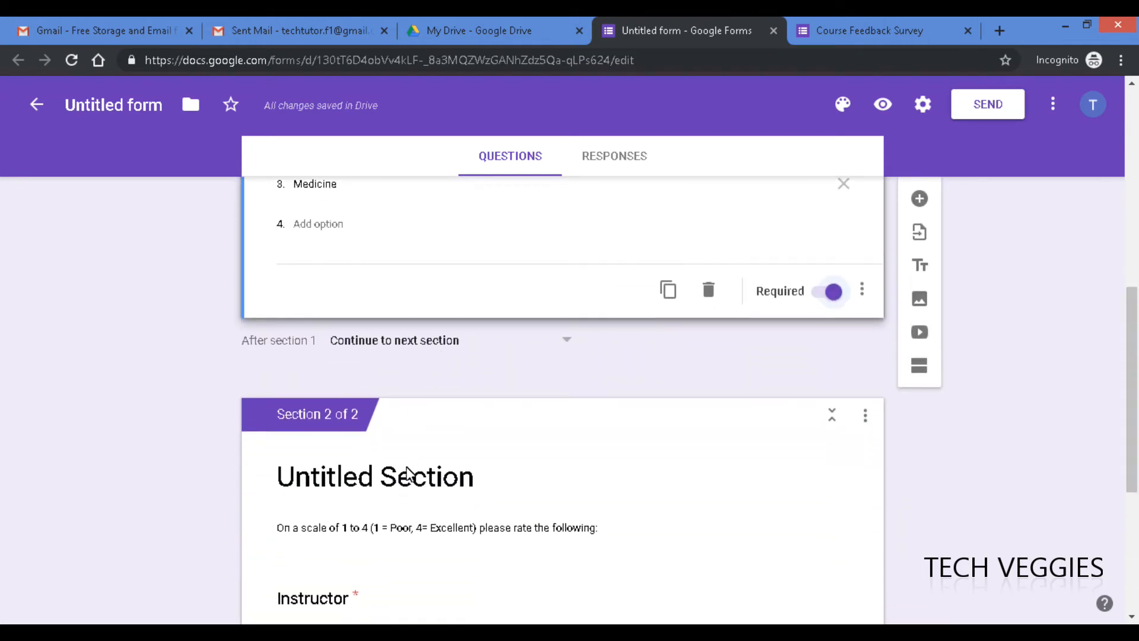
- Title the second section 'Course Evaluation'
left_click(378, 484)
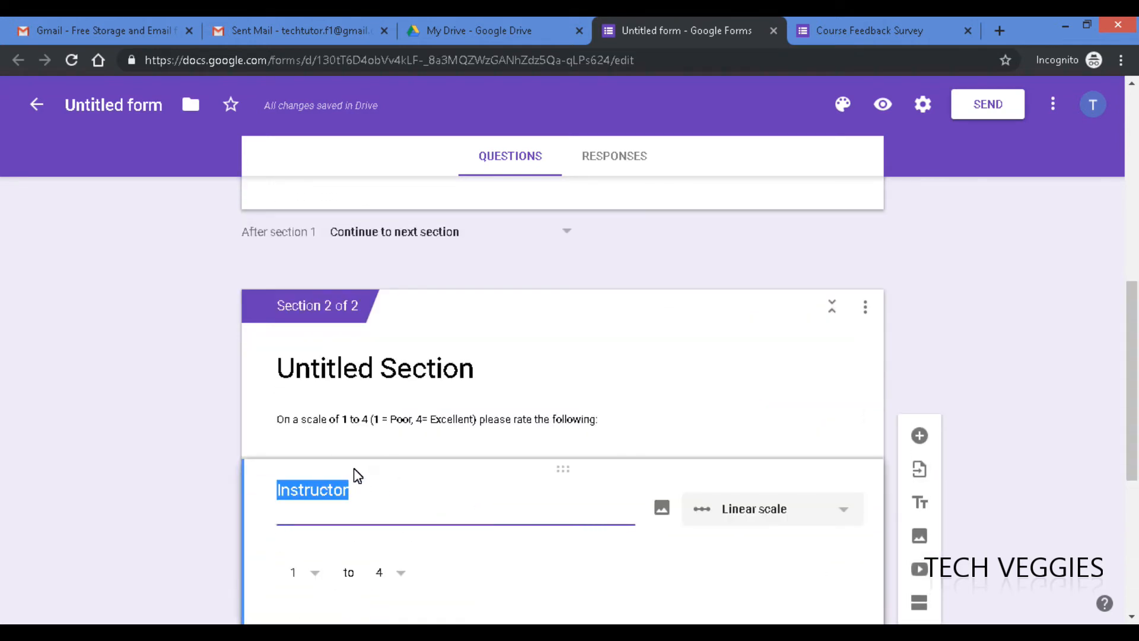
left_click(365, 375)
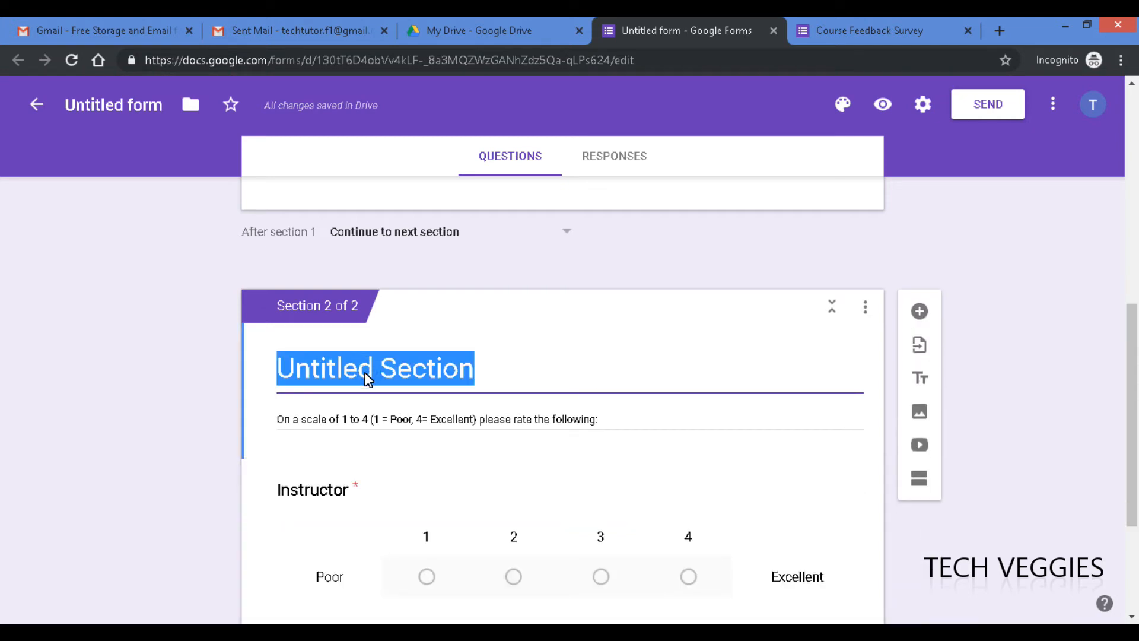
type("Evaluation")
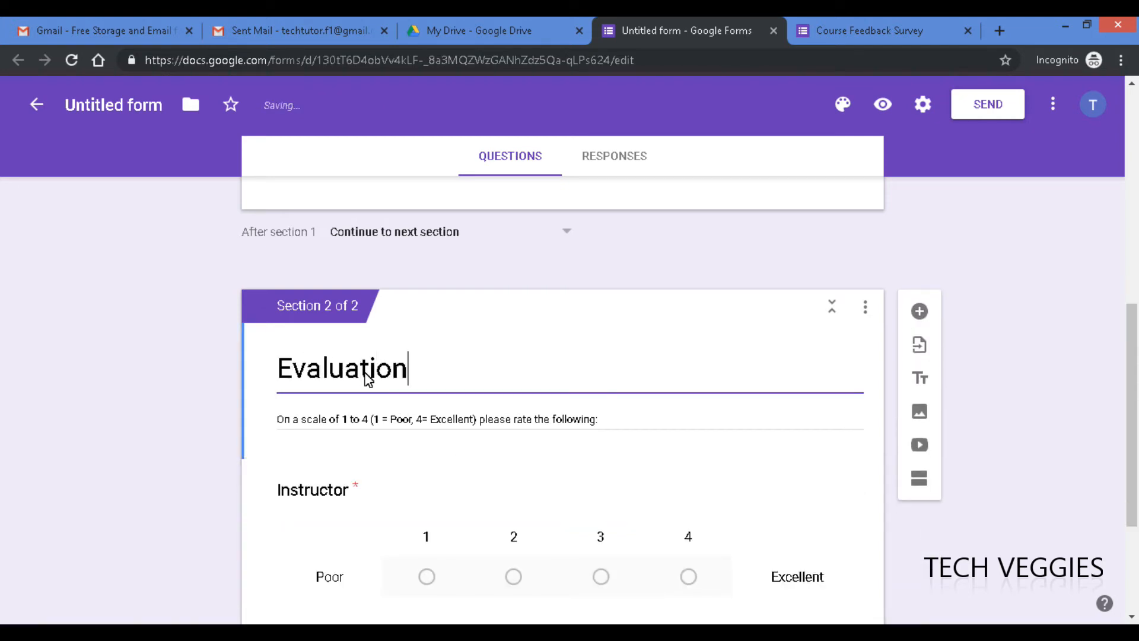
left_click(279, 368)
type("Course")
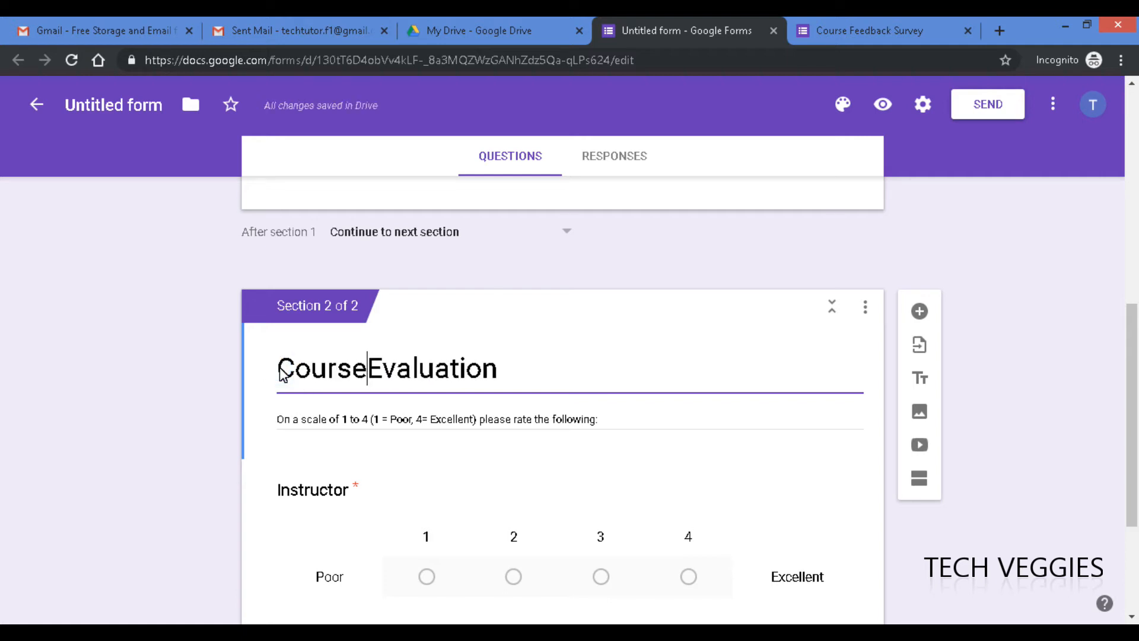
- Name the form 'Course Feedback Survey', star it, and check the live preview
left_click(119, 105)
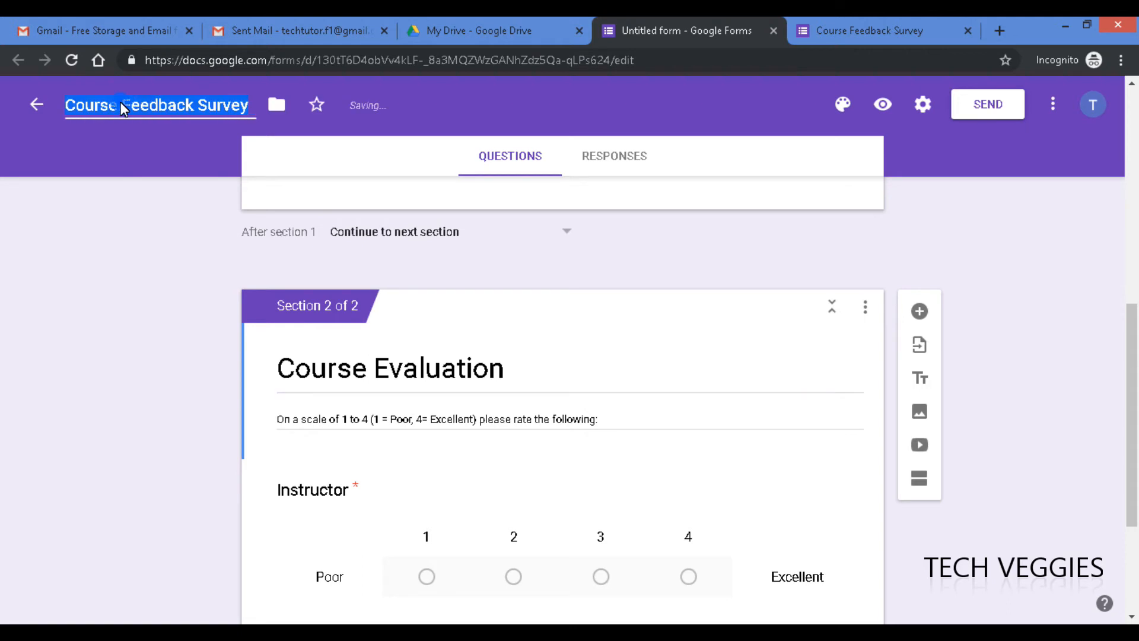
left_click(152, 109)
left_click(315, 102)
left_click_drag(1134, 369, 1111, 188)
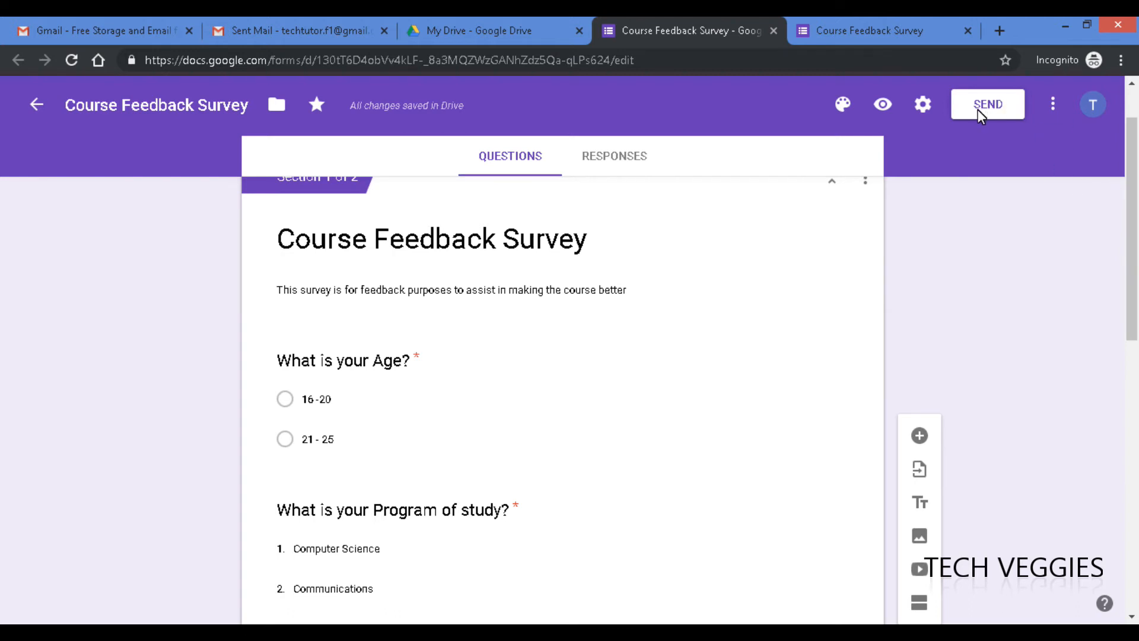
left_click(874, 36)
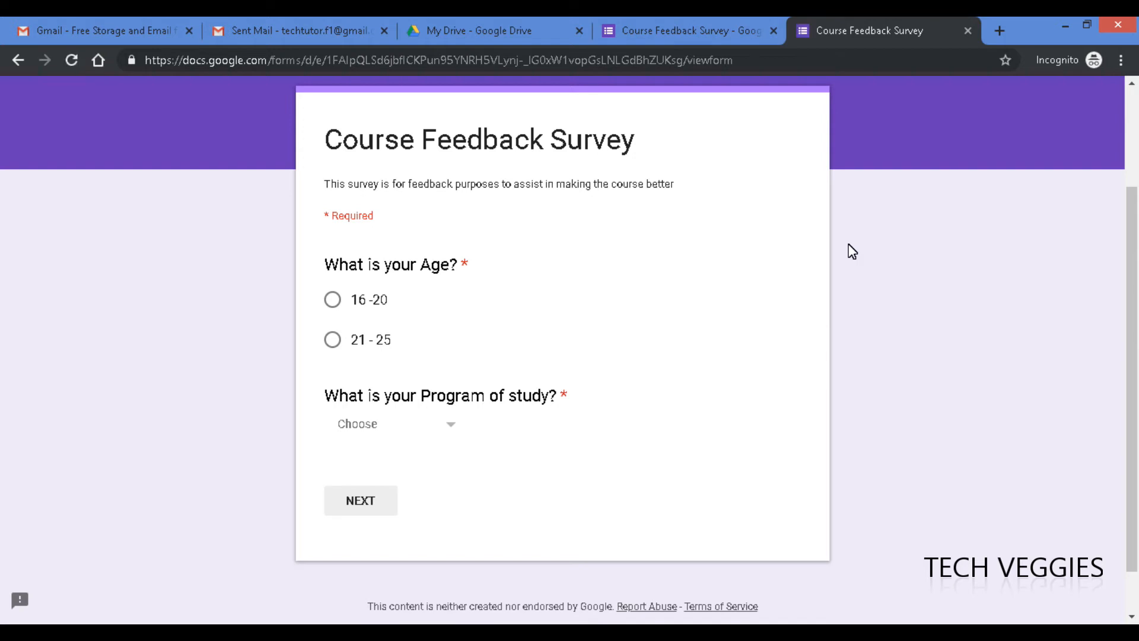
left_click(699, 26)
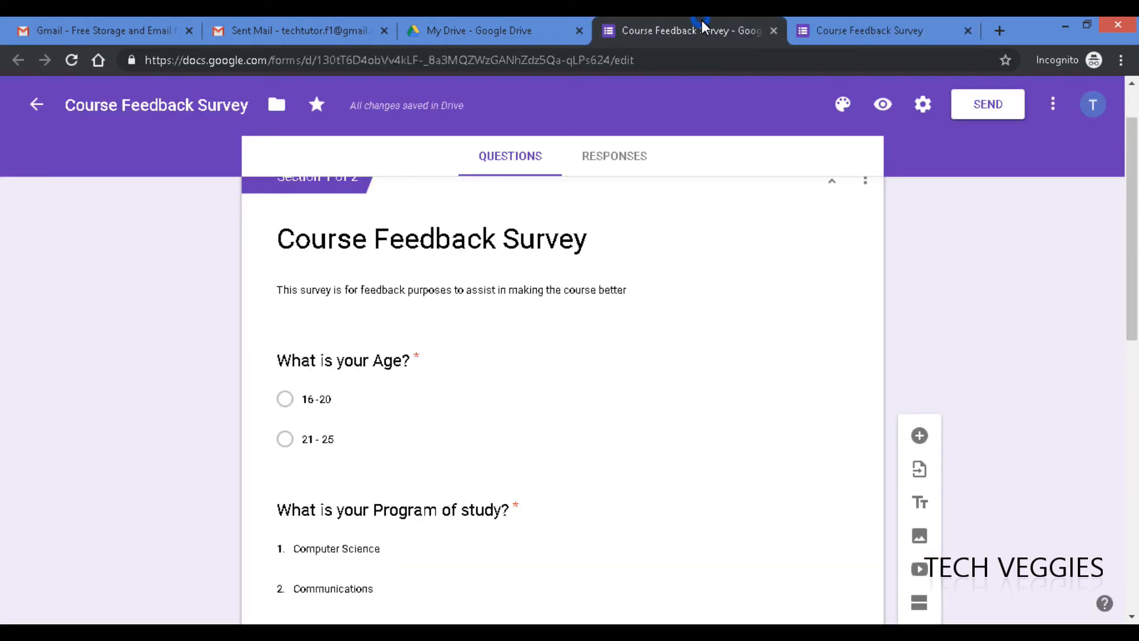
- Start sending the form by email with the form included in the email
left_click(989, 106)
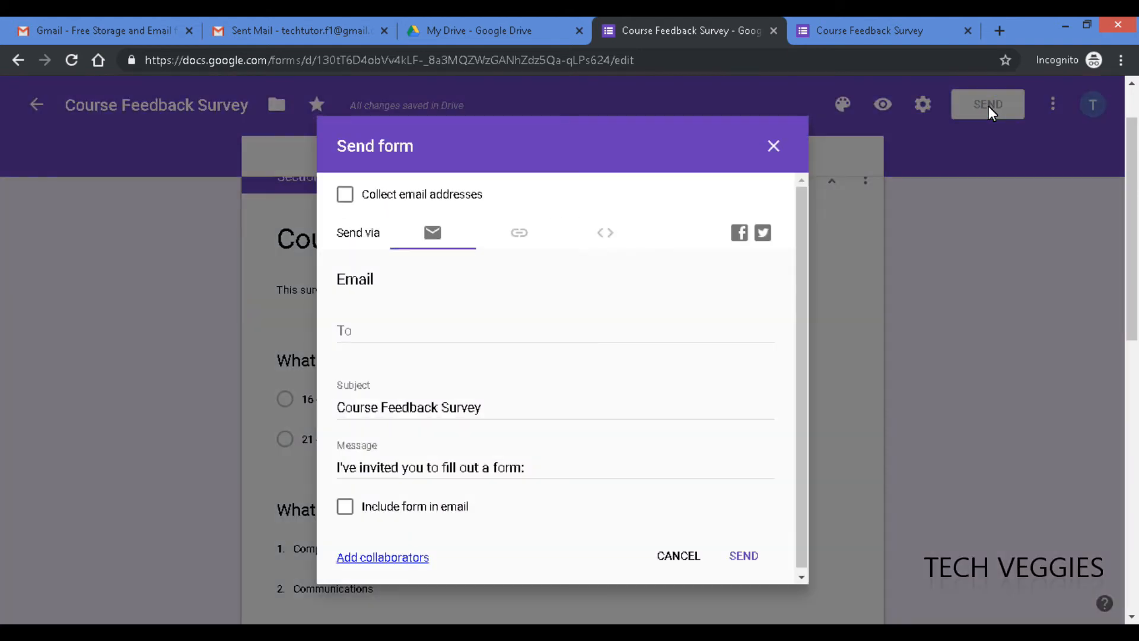
left_click(428, 341)
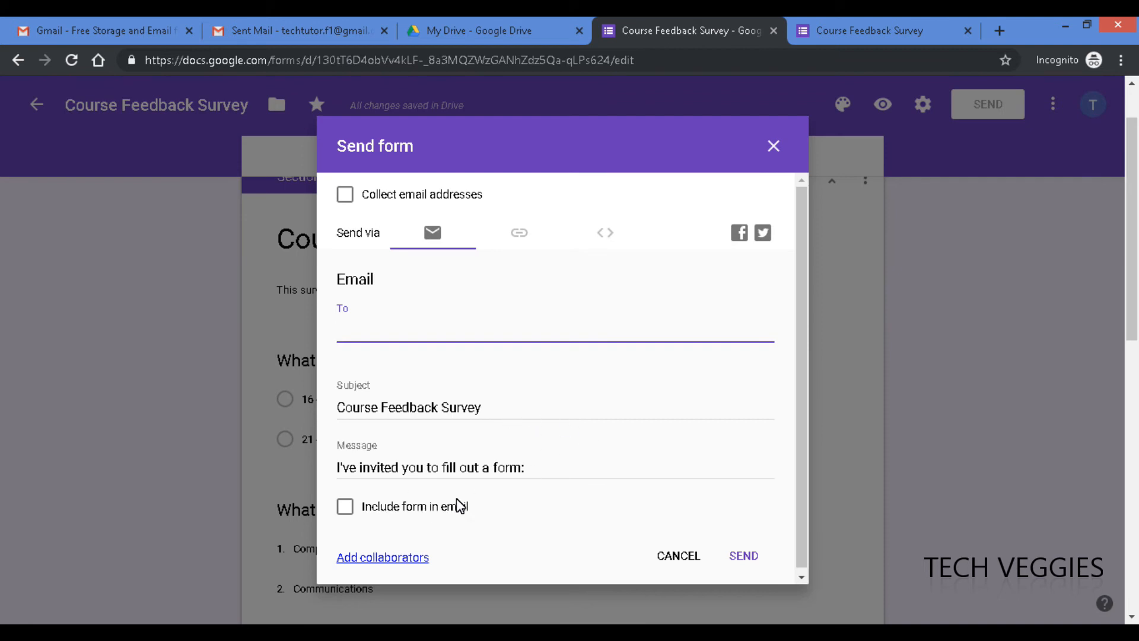
left_click(345, 506)
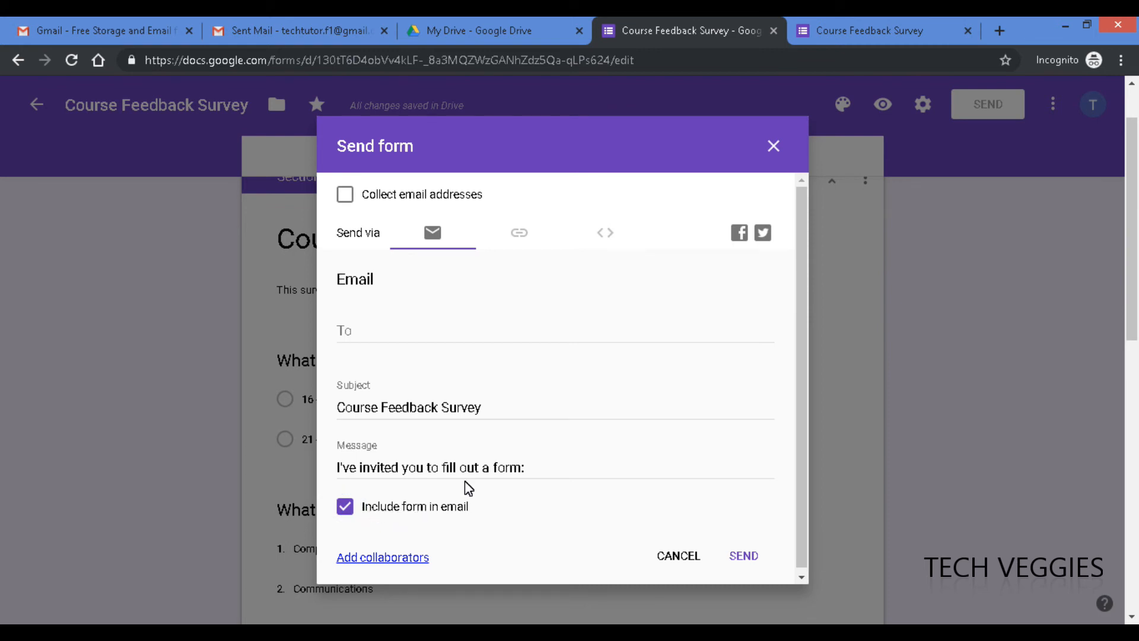
- Replace the email message with 'Hi, please fill this form for me ASAP. Thanks'
left_click(536, 470)
left_click_drag(367, 472, 335, 471)
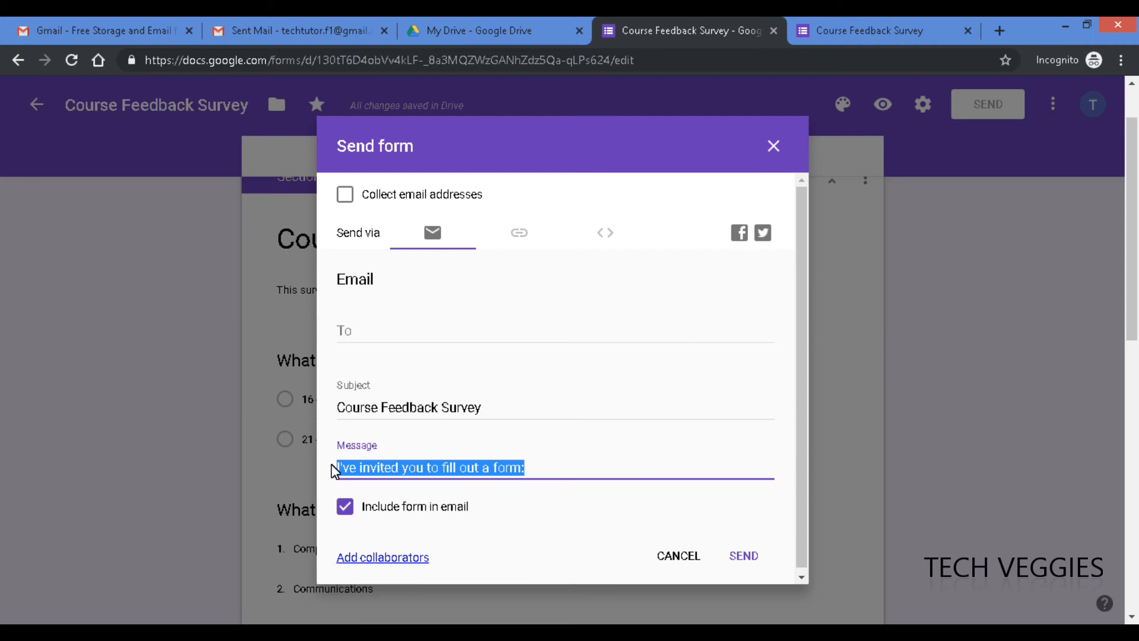
type("Hi , pl")
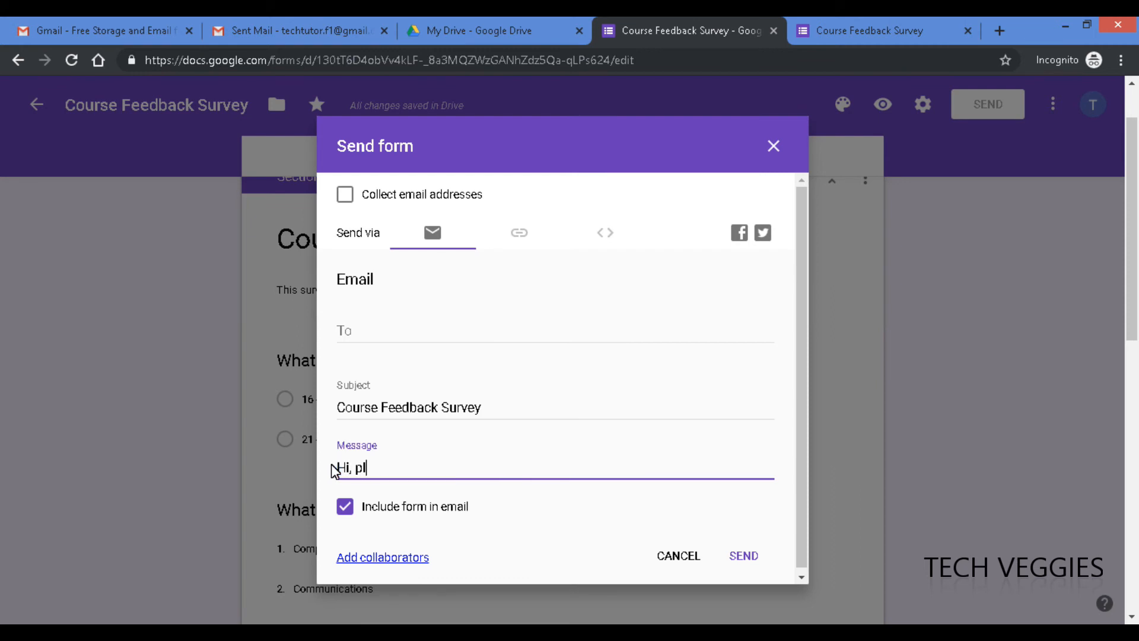
type("ease fill this form m")
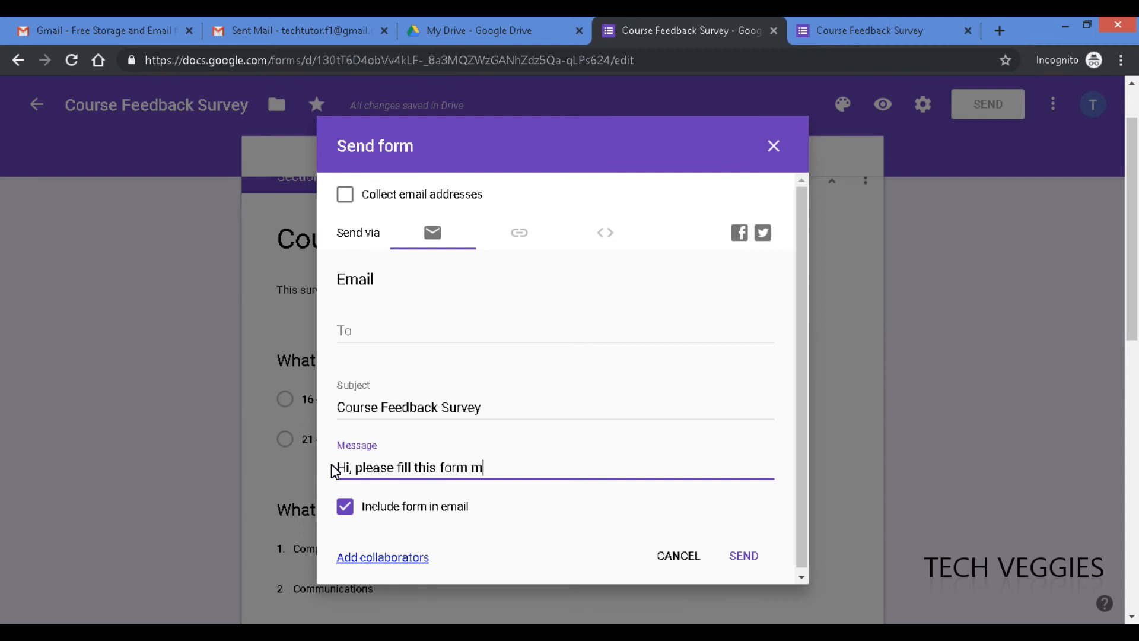
key("BackSpace")
type("for me ASAP. Thanks")
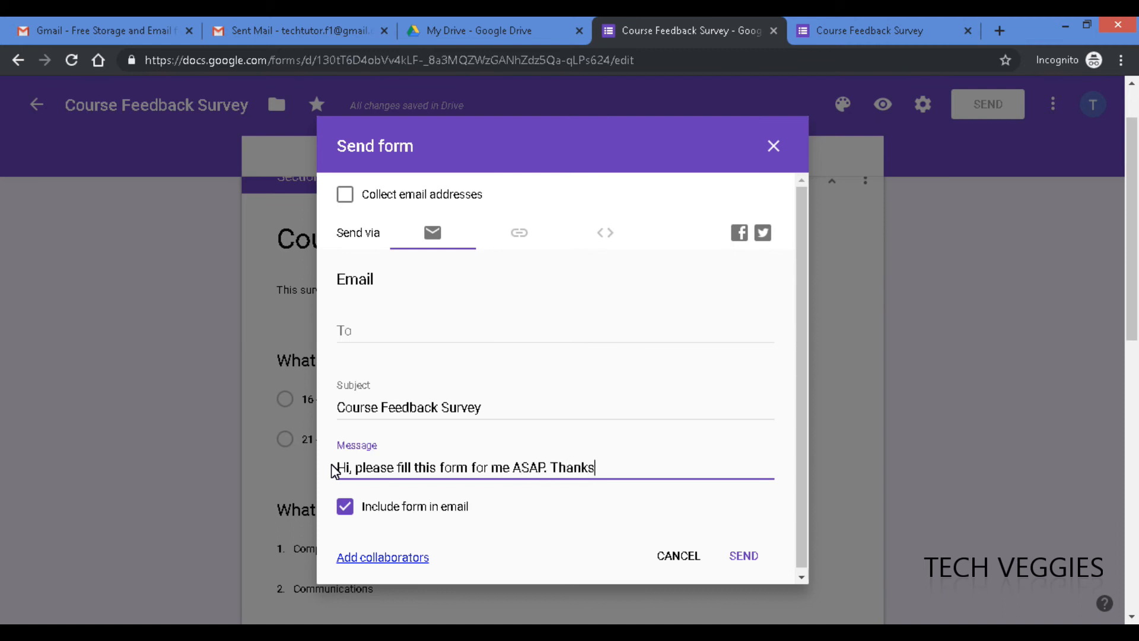
- Enter the recipient's e-mail address in the To field
left_click(403, 333)
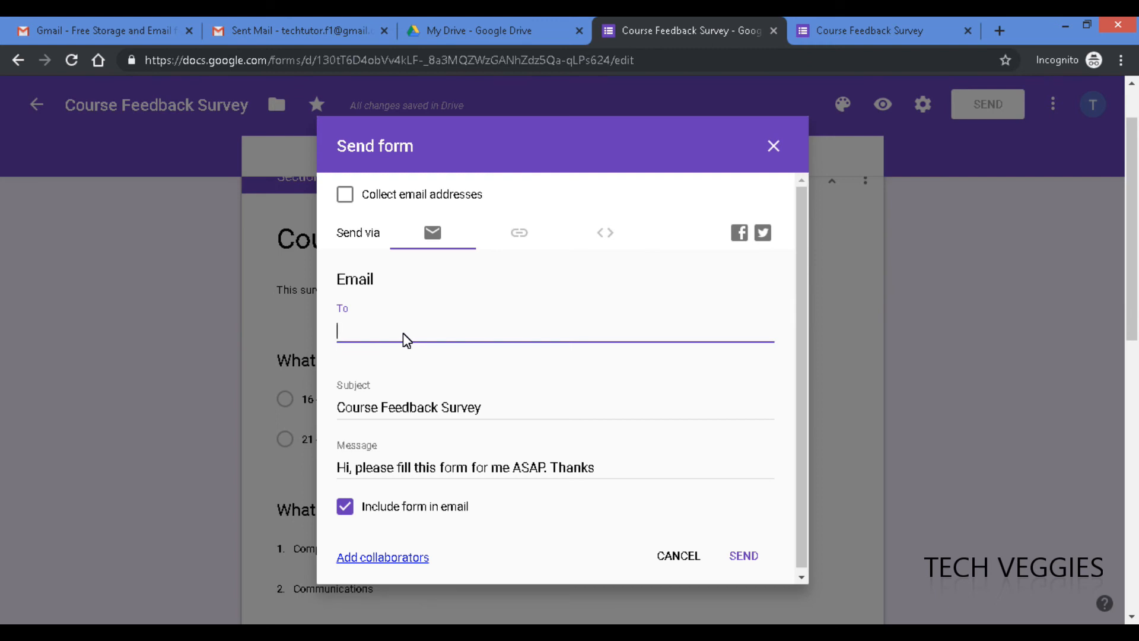
left_click(800, 352)
left_click_drag(801, 353, 801, 433)
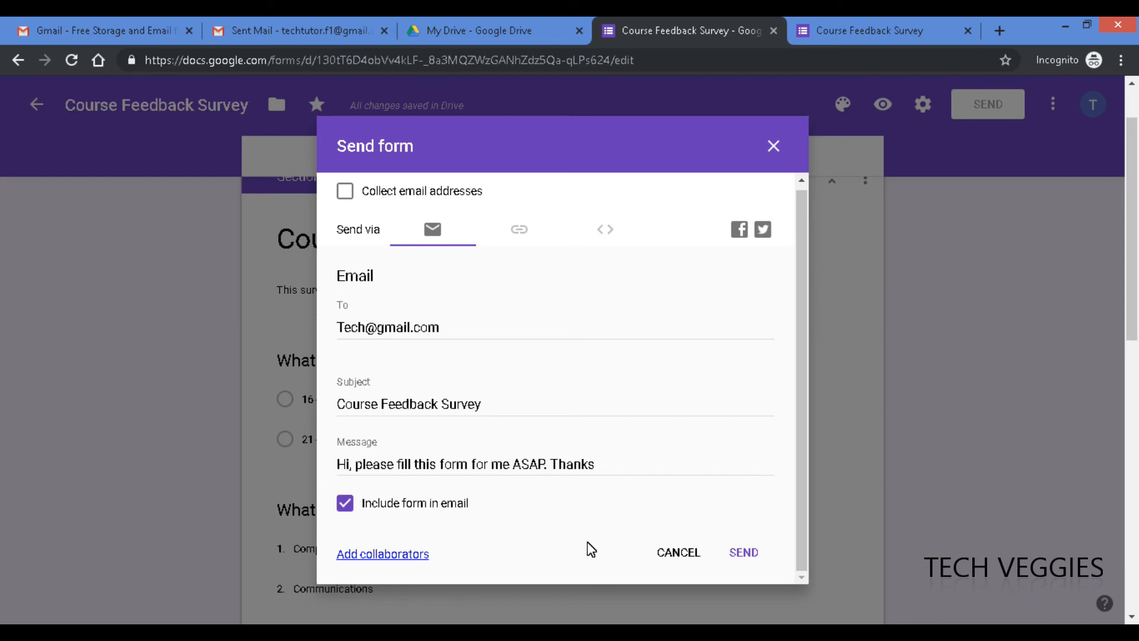
- Review the form's collaborator sharing settings, which show private owner-only access, then close them with Done
left_click(404, 554)
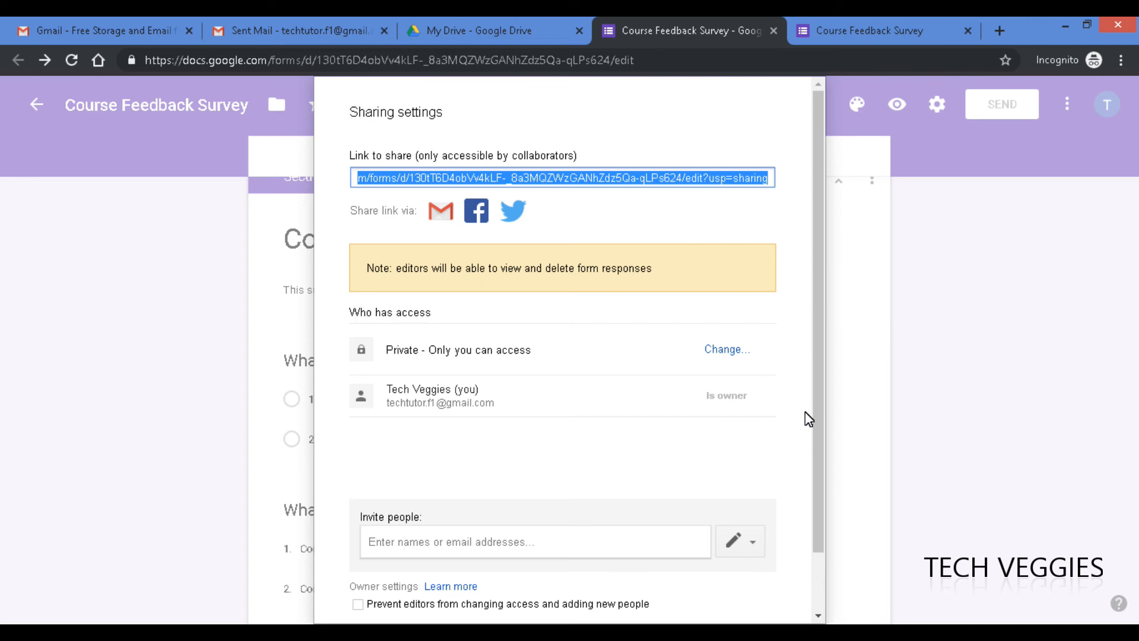
left_click_drag(819, 468, 825, 522)
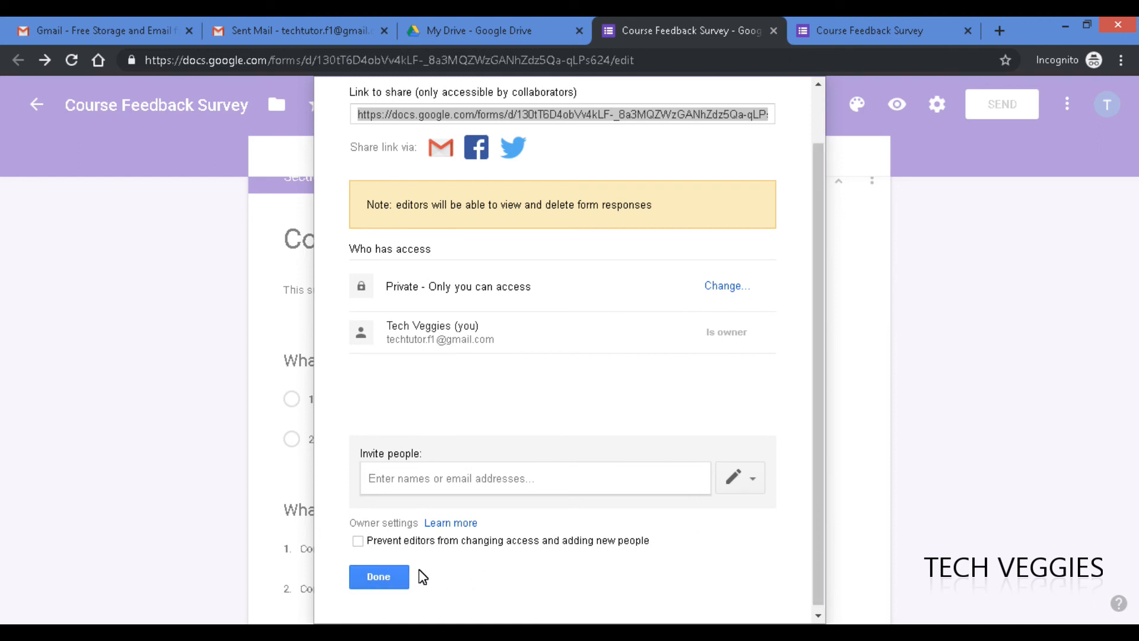
left_click_drag(821, 174, 833, 276)
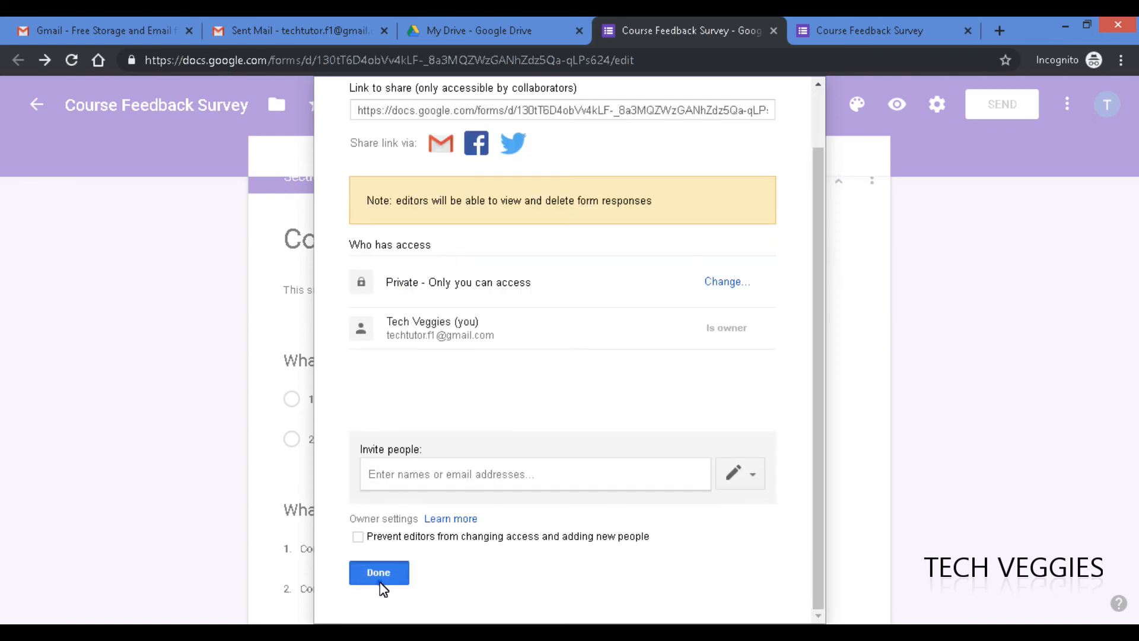
left_click(380, 575)
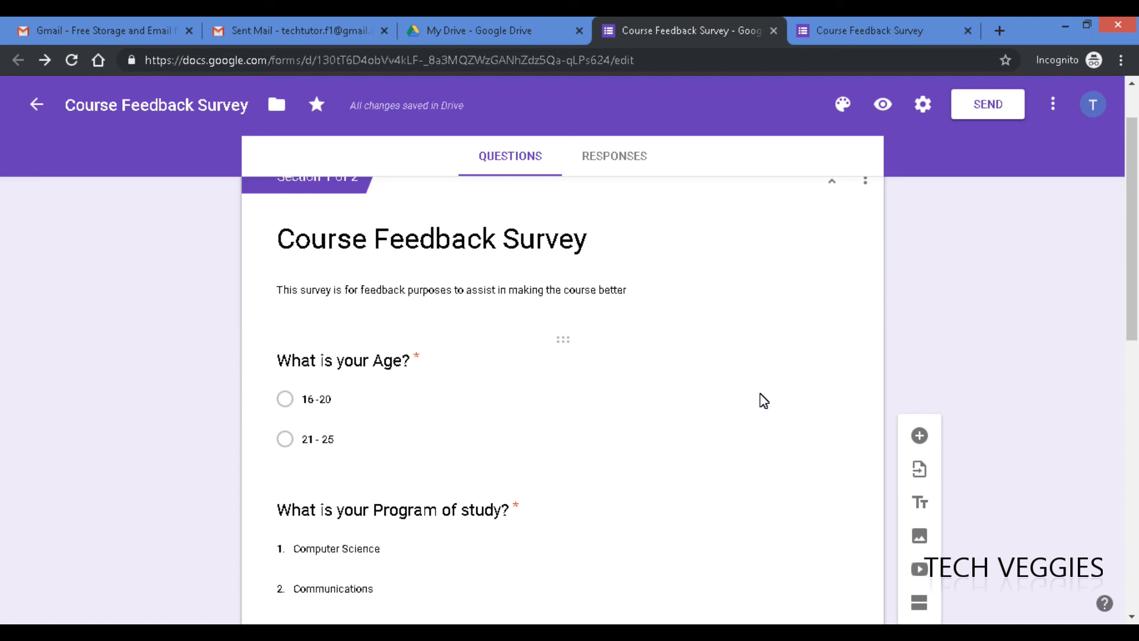
left_click(614, 157)
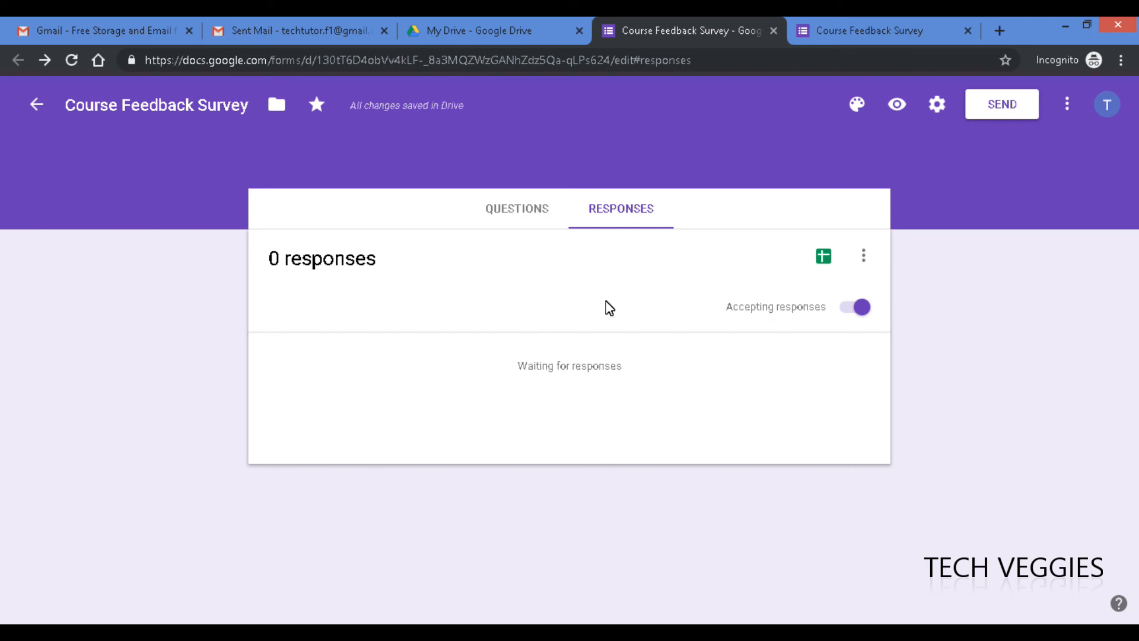
left_click(505, 213)
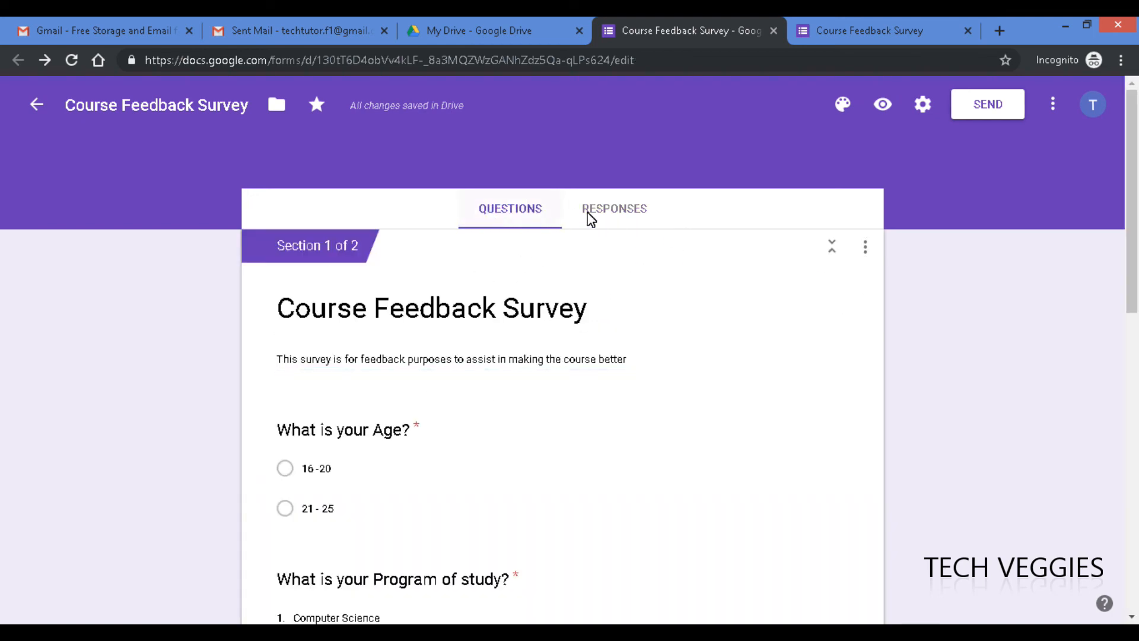
left_click(600, 214)
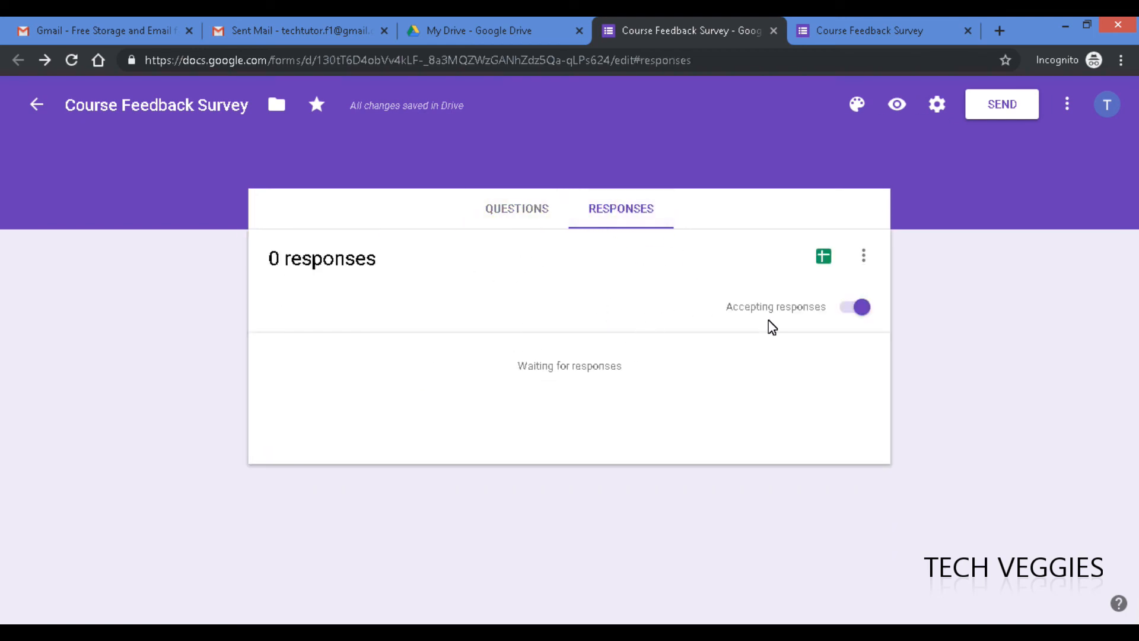
left_click(865, 256)
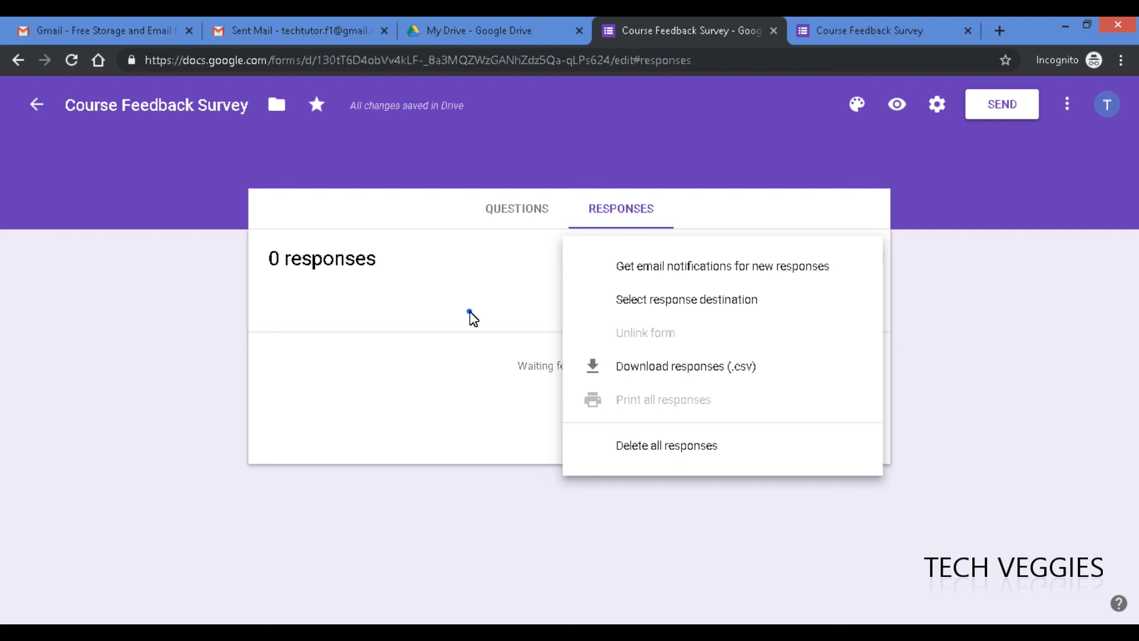
left_click(469, 312)
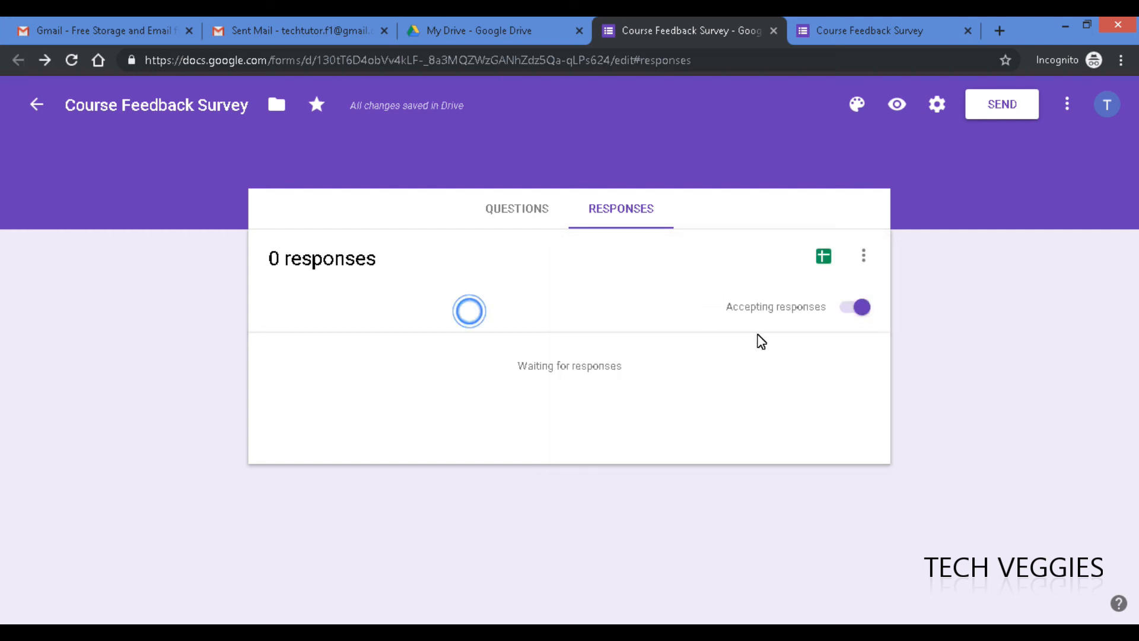
left_click(855, 306)
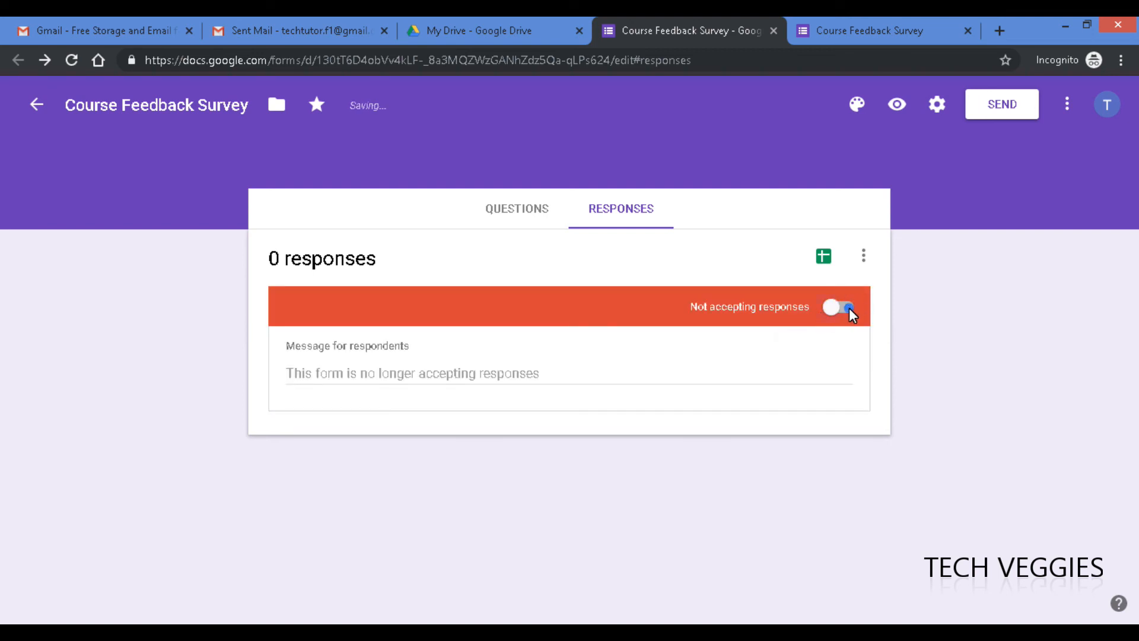
left_click(849, 308)
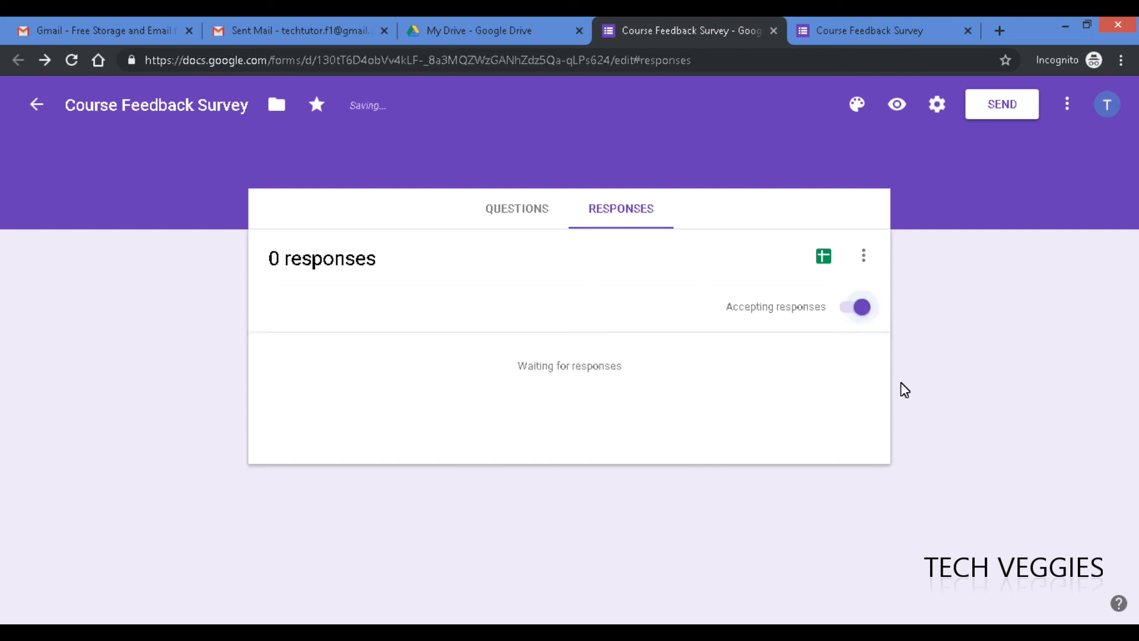
left_click(518, 219)
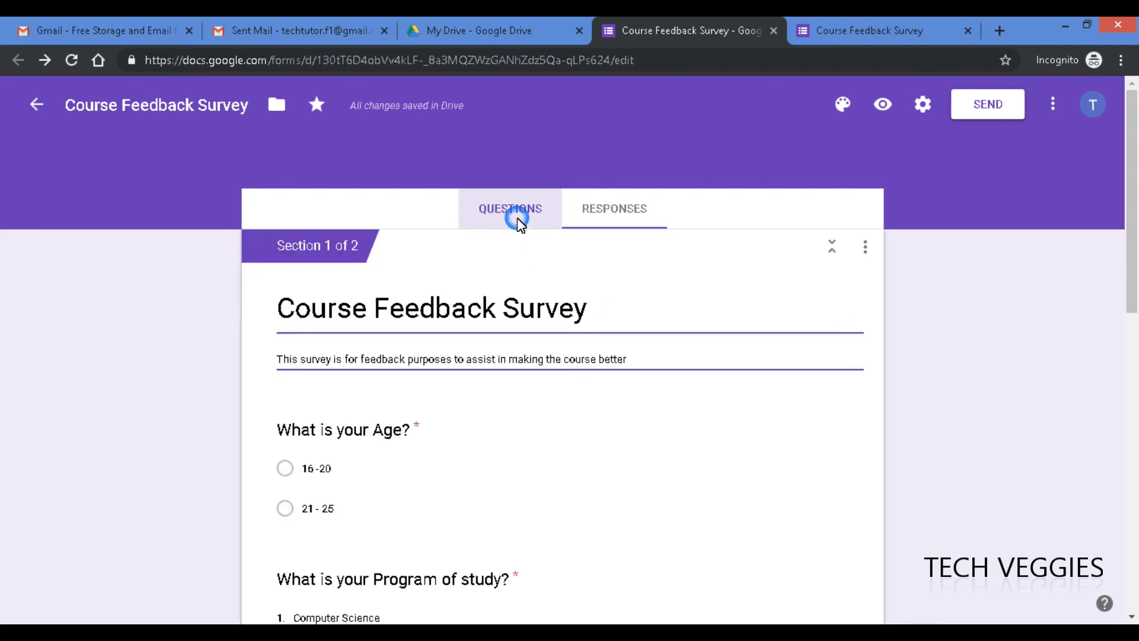